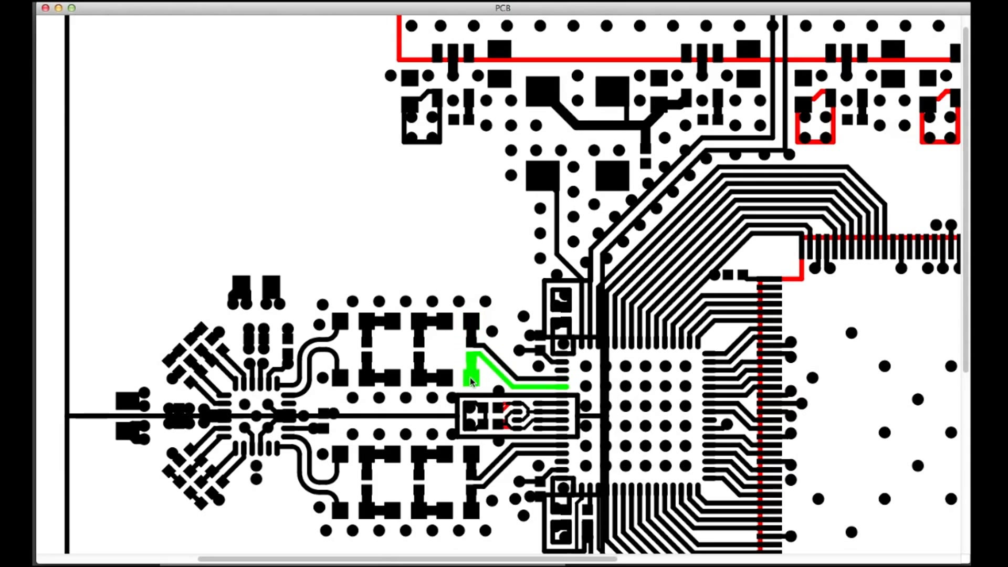
Step: Highlight the curved traces, the isolated pad and the nearby pin trace around the small chip at the board's left to inspect their connections
click(370, 377)
click(314, 361)
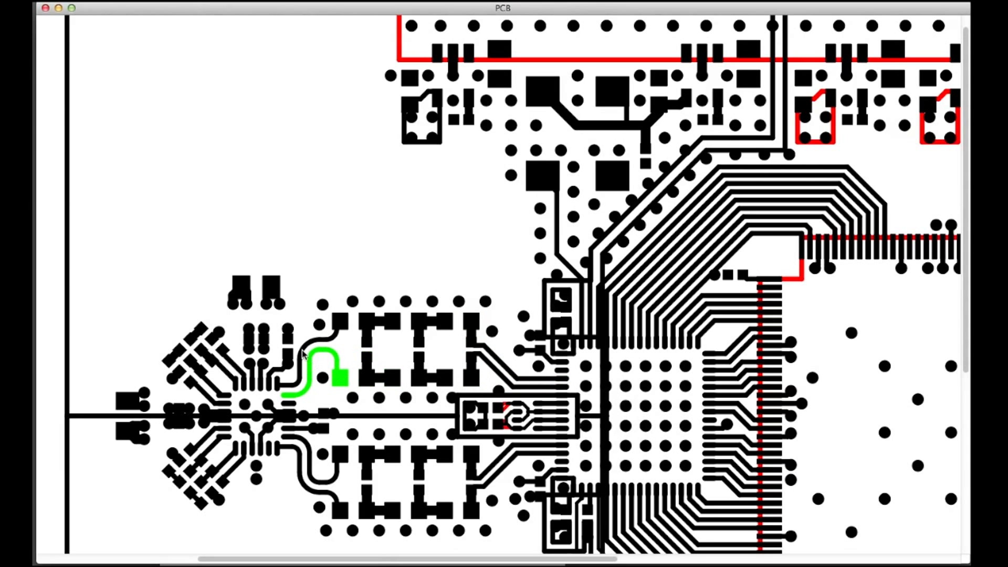
click(316, 342)
scroll(319, 407, up, 5)
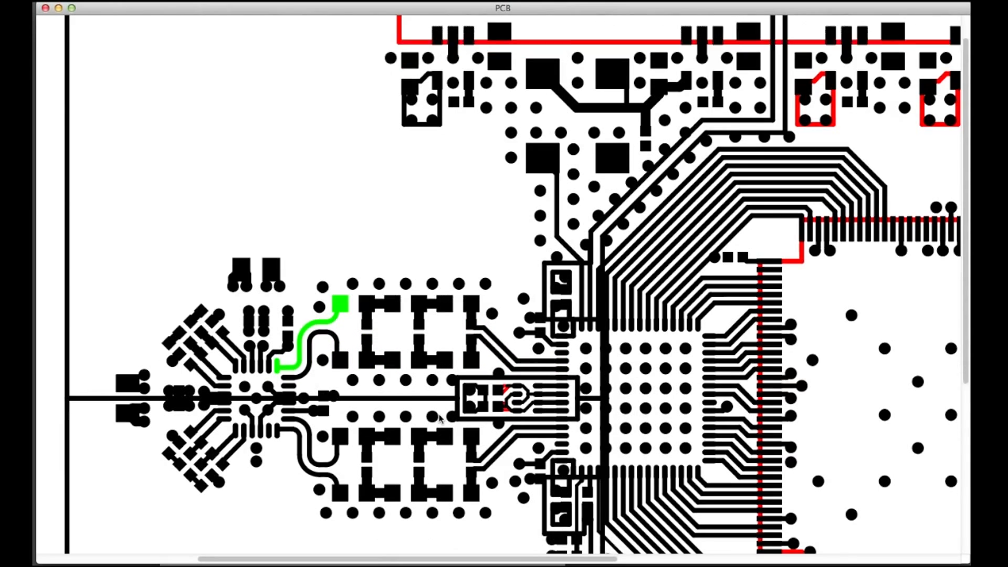
scroll(317, 316, up, 3)
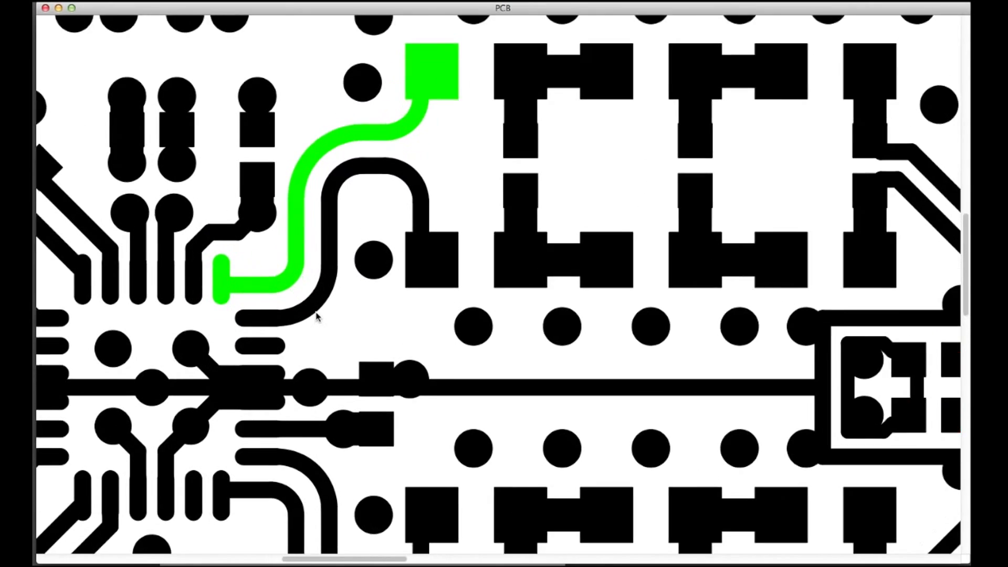
click(315, 314)
click(265, 353)
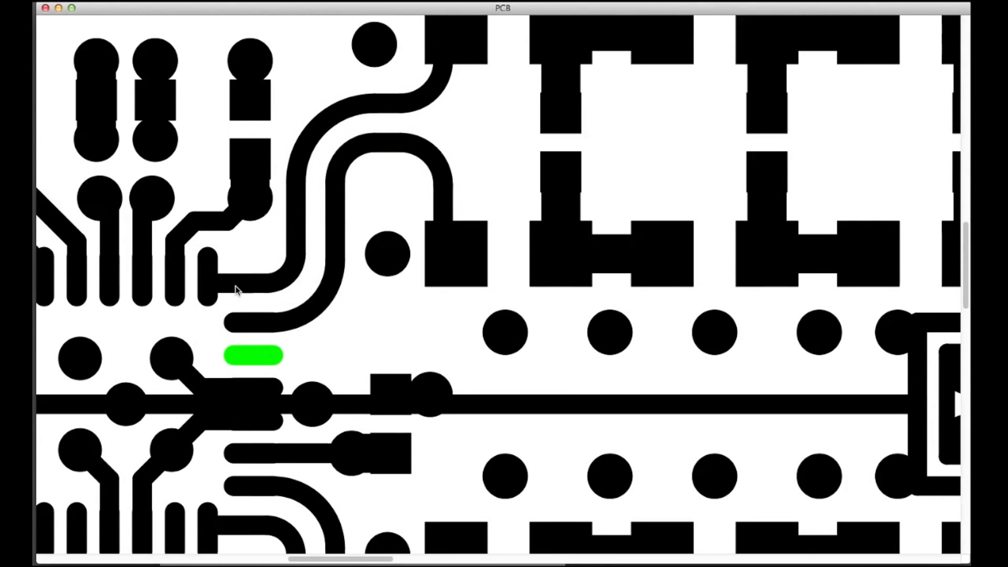
click(235, 283)
click(182, 237)
scroll(456, 262, down, 5)
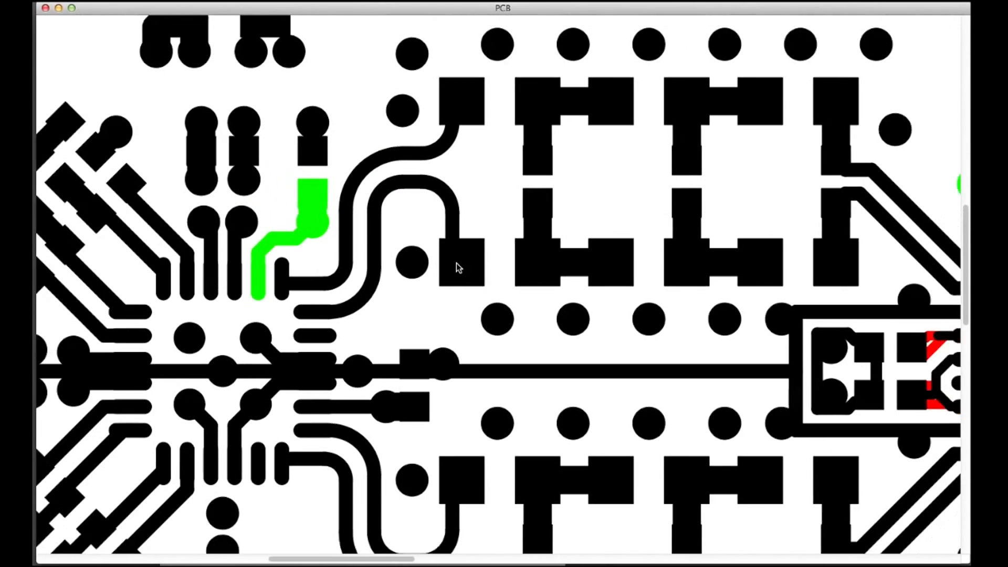
Step: Inspect the connections between the central chips, highlighting a net running to a corner pin, and check the round header pads beside them
scroll(456, 263, right, 15)
scroll(456, 264, left, 1)
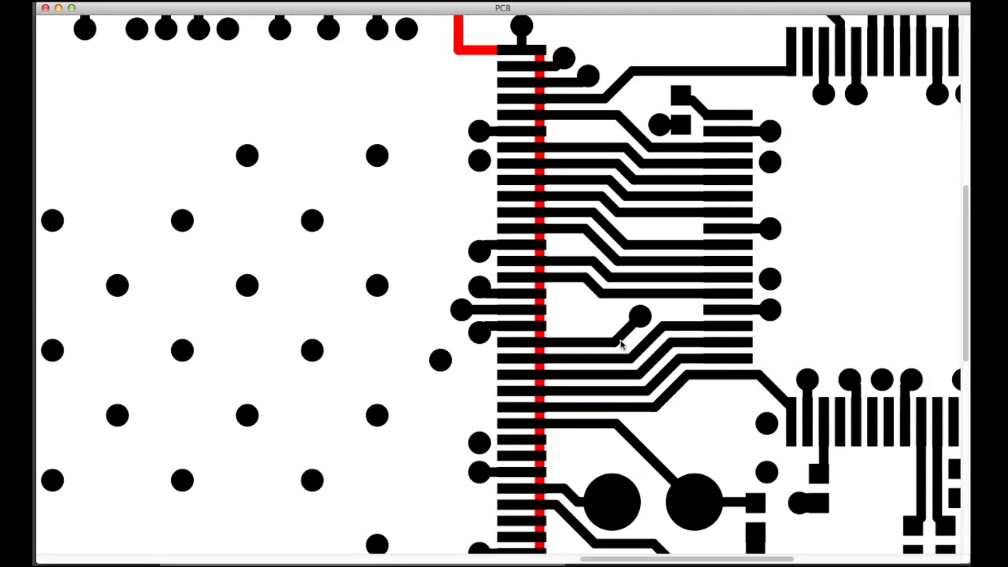
click(613, 358)
click(733, 371)
click(733, 371)
scroll(877, 281, up, 1)
scroll(877, 281, right, 15)
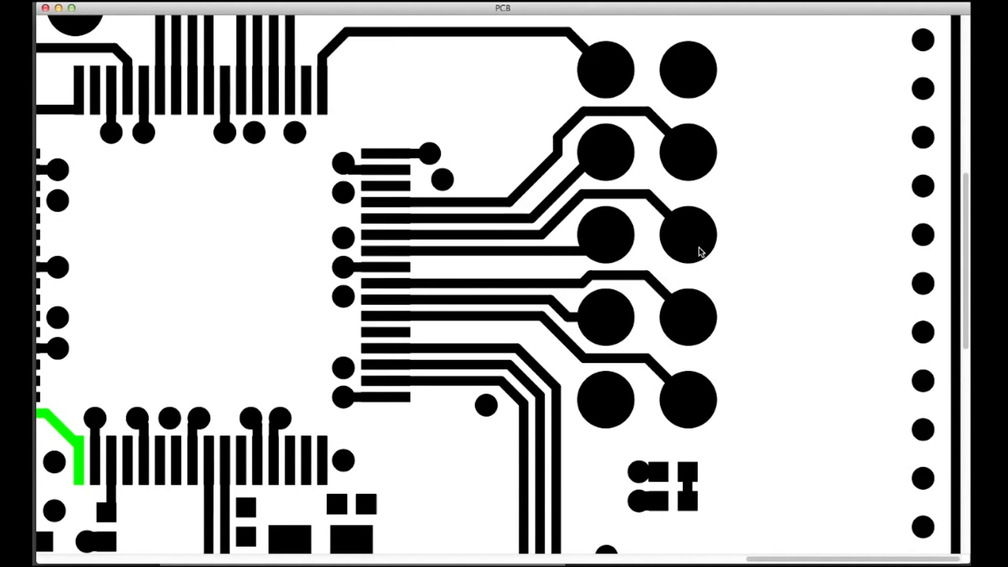
click(690, 318)
scroll(366, 233, down, 5)
scroll(366, 232, left, 7)
scroll(366, 233, down, 5)
scroll(365, 232, left, 2)
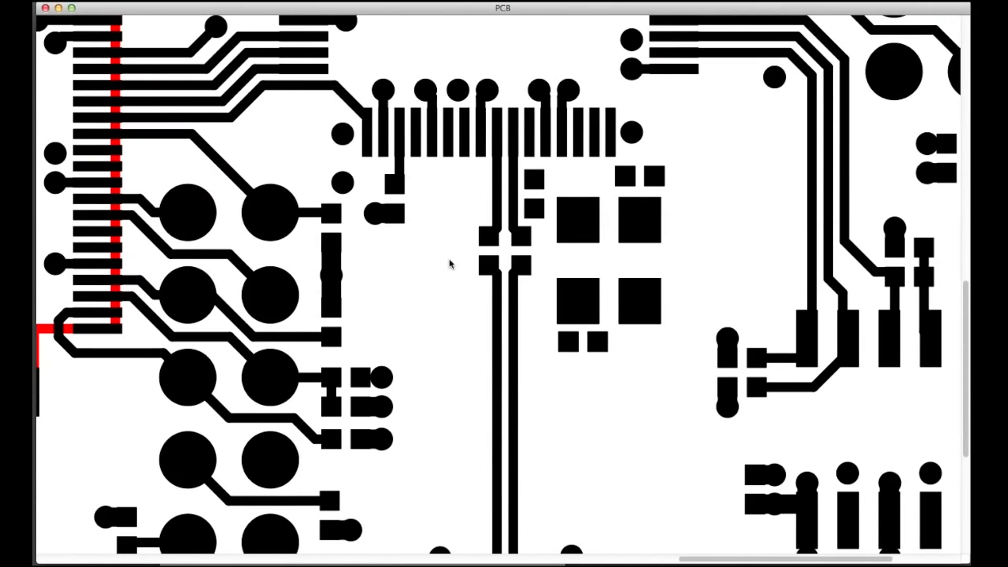
Step: Highlight a trace of the long vertical pair, a round header pad's net and the net of the decoupling pads near the board's lower edge
click(512, 383)
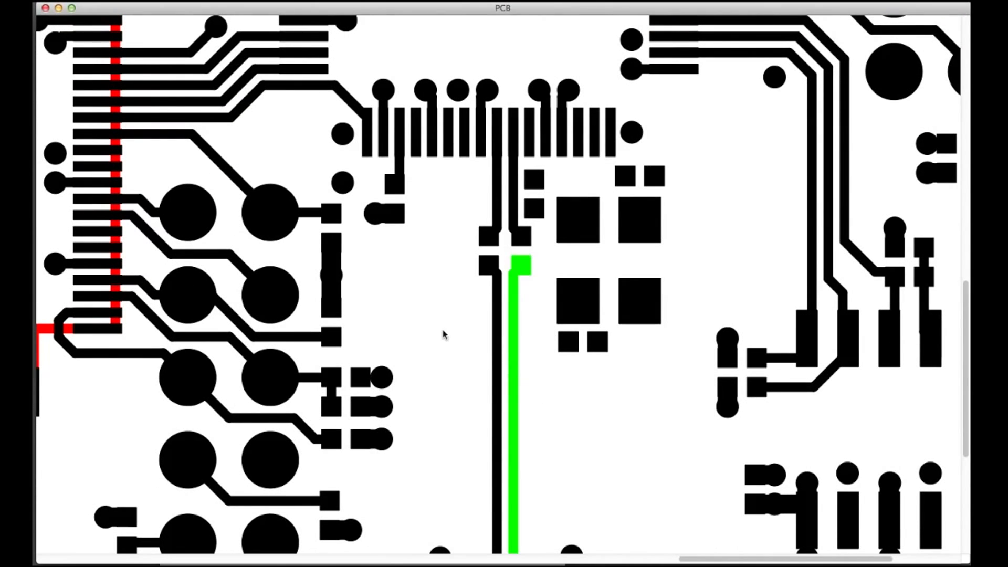
scroll(443, 332, down, 5)
scroll(443, 333, left, 20)
scroll(443, 332, up, 5)
scroll(443, 333, right, 10)
click(470, 263)
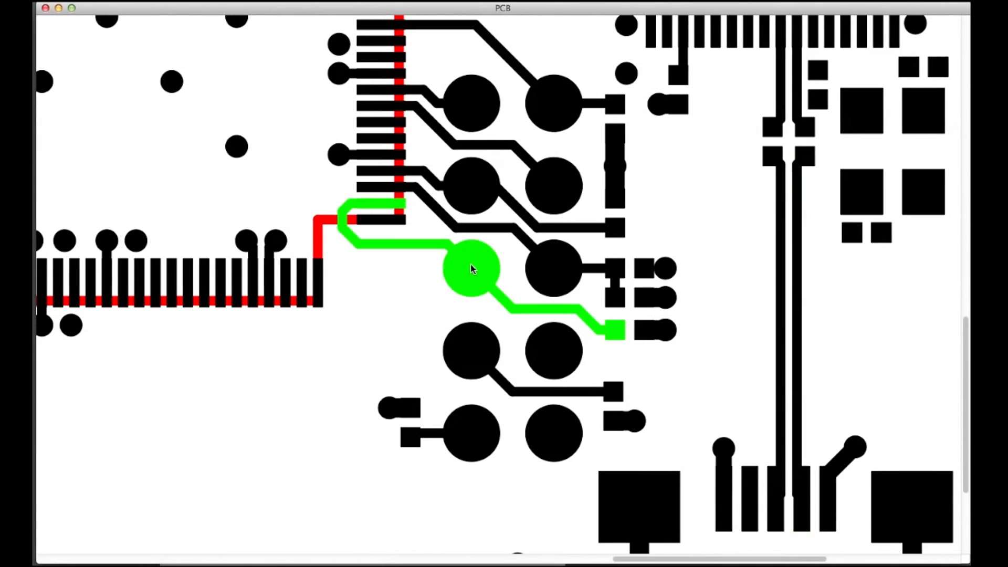
click(622, 196)
scroll(661, 271, down, 6)
scroll(662, 271, right, 20)
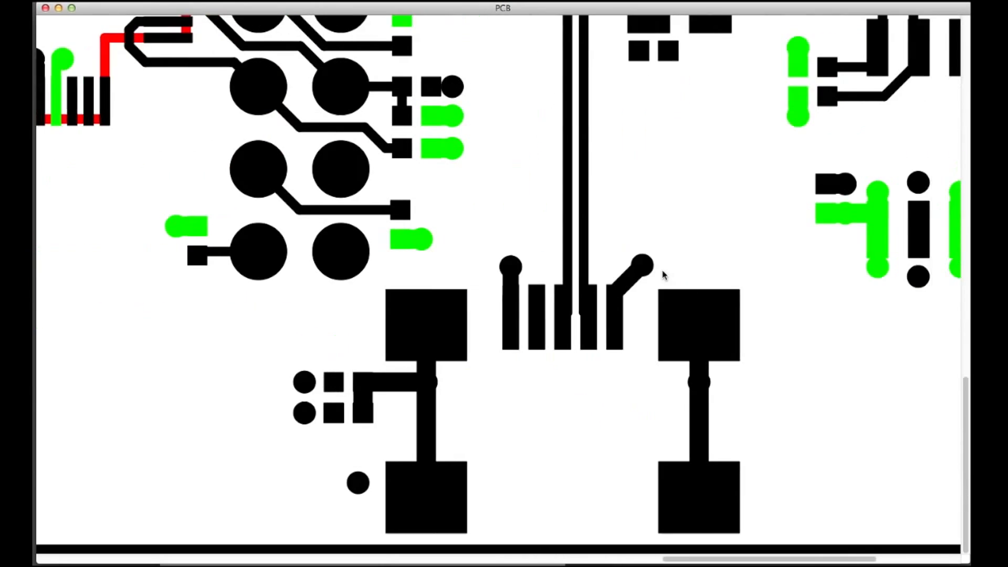
click(488, 319)
scroll(488, 315, left, 8)
scroll(488, 314, up, 20)
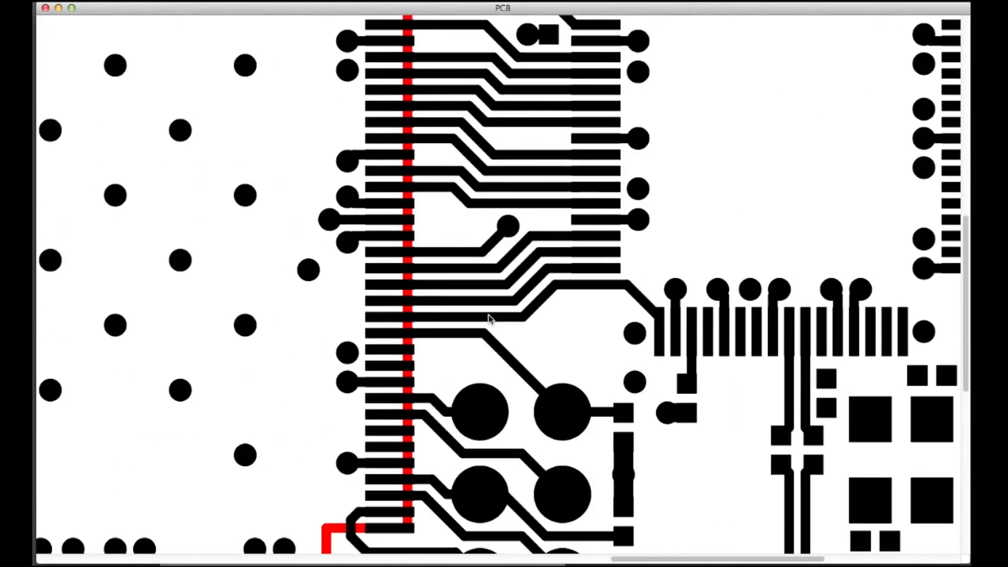
Step: Highlight the nets of several round header pads near the board's upper edge and inspect the component pads along that edge
scroll(488, 315, right, 9)
scroll(488, 315, left, 2)
click(536, 294)
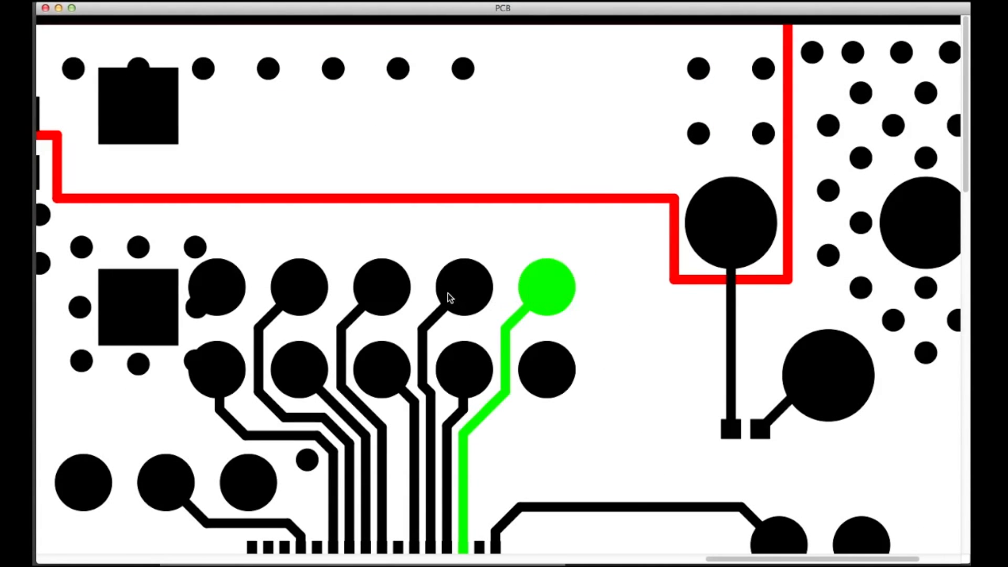
click(449, 294)
click(304, 296)
scroll(376, 256, left, 15)
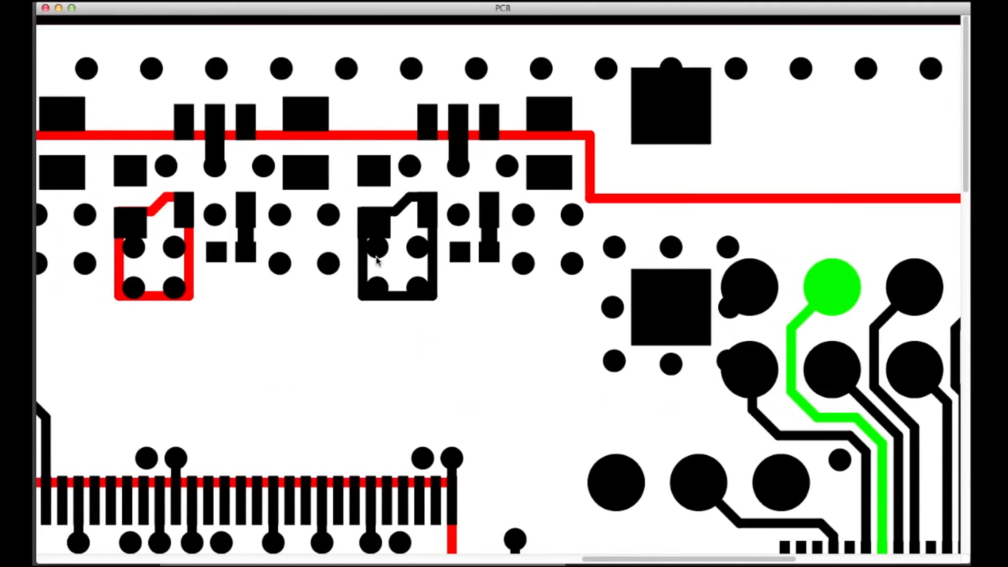
click(366, 179)
scroll(365, 178, left, 15)
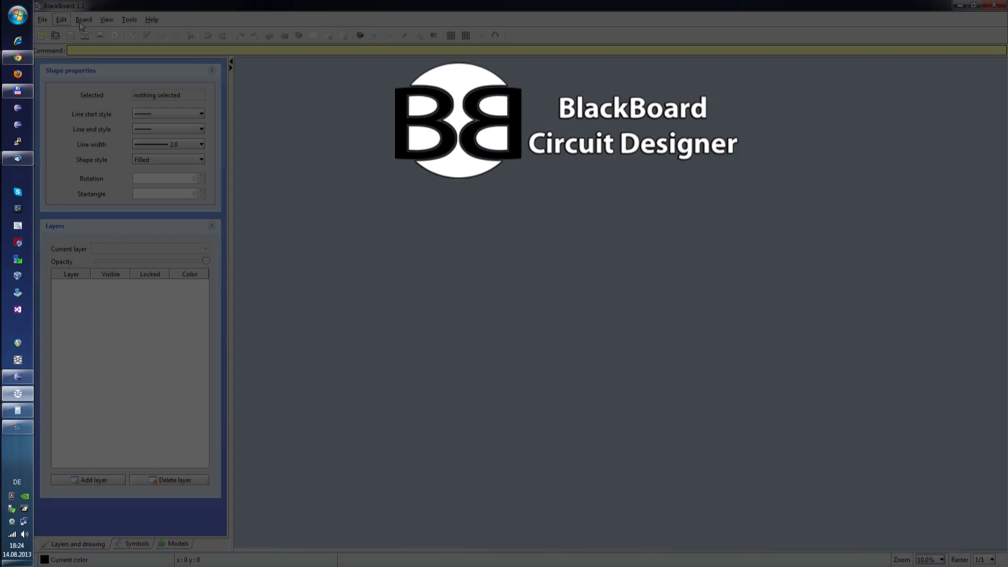
Step: View the About information of BlackBoard and close it
click(151, 20)
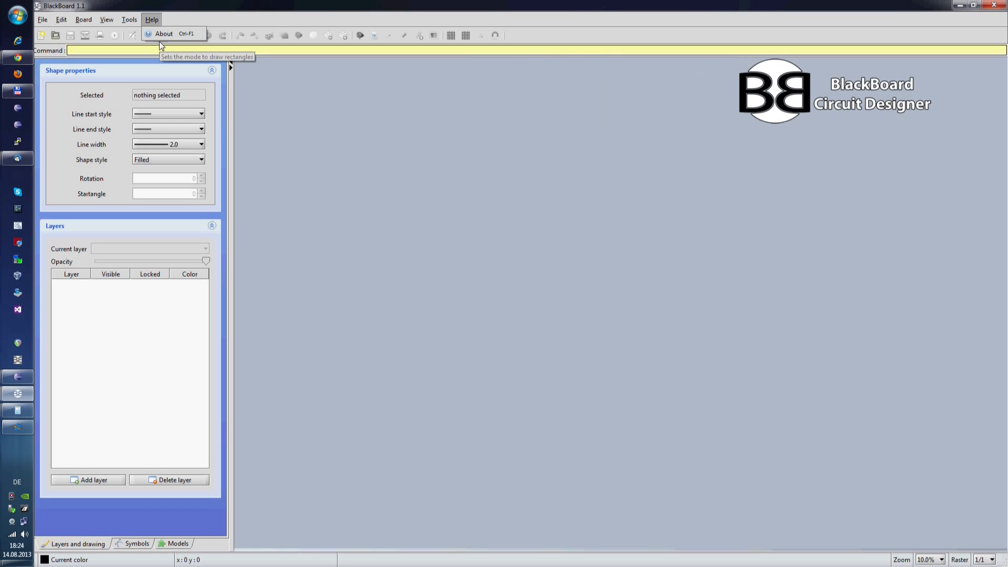
click(163, 34)
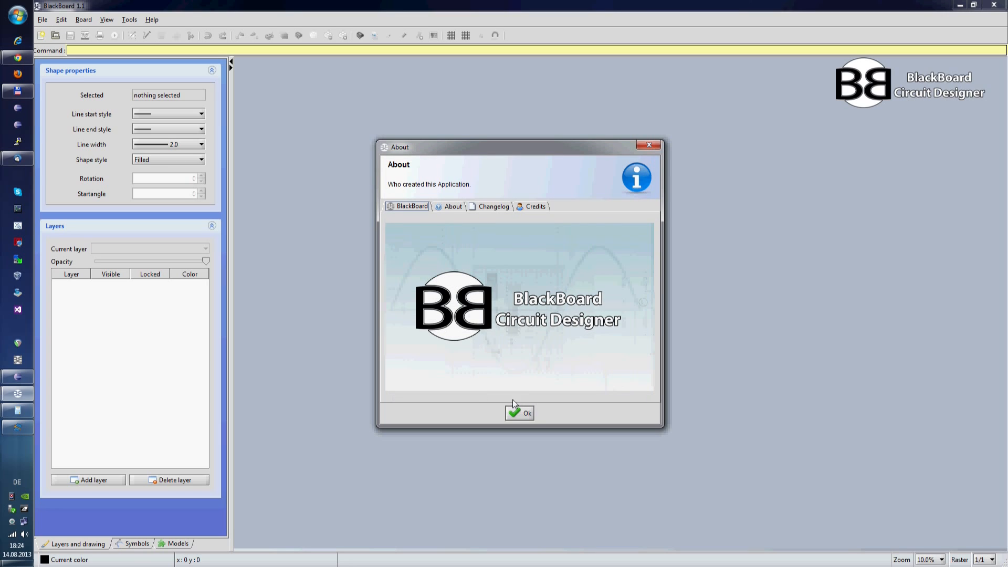
click(520, 413)
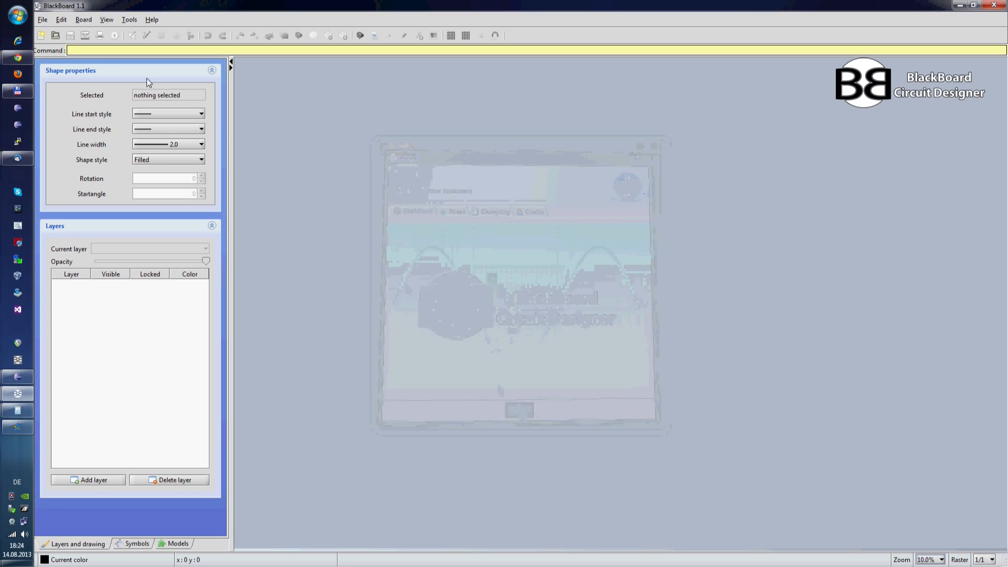
Step: Create a new board of type Holes, keeping the size of 1,024 by 640 pixels
click(44, 21)
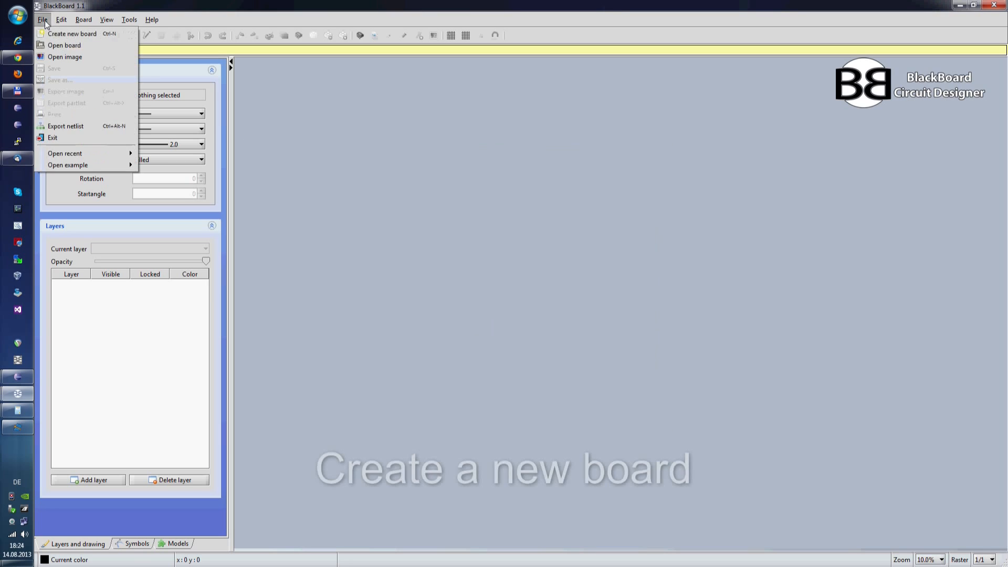
click(94, 33)
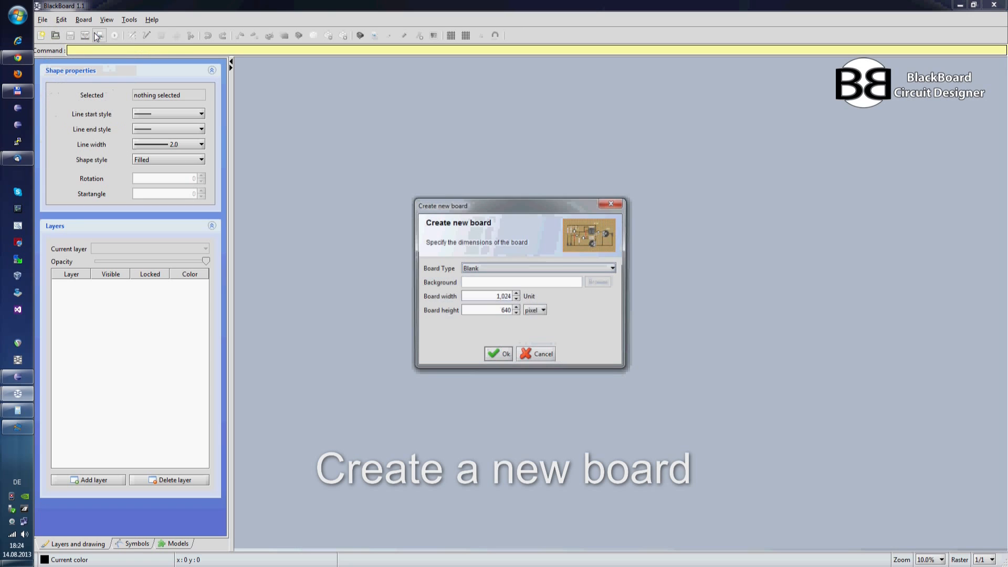
click(514, 269)
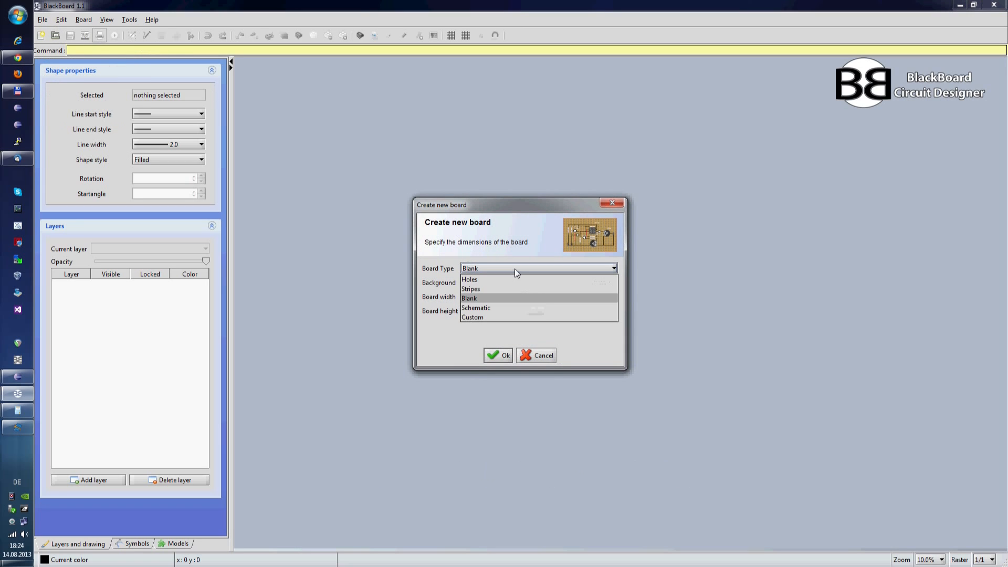
click(481, 283)
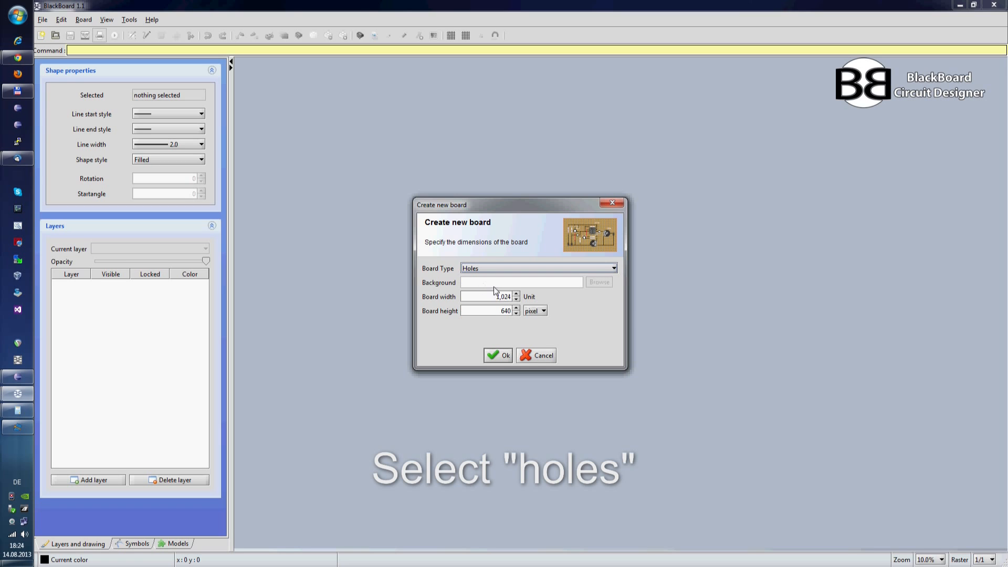
click(497, 356)
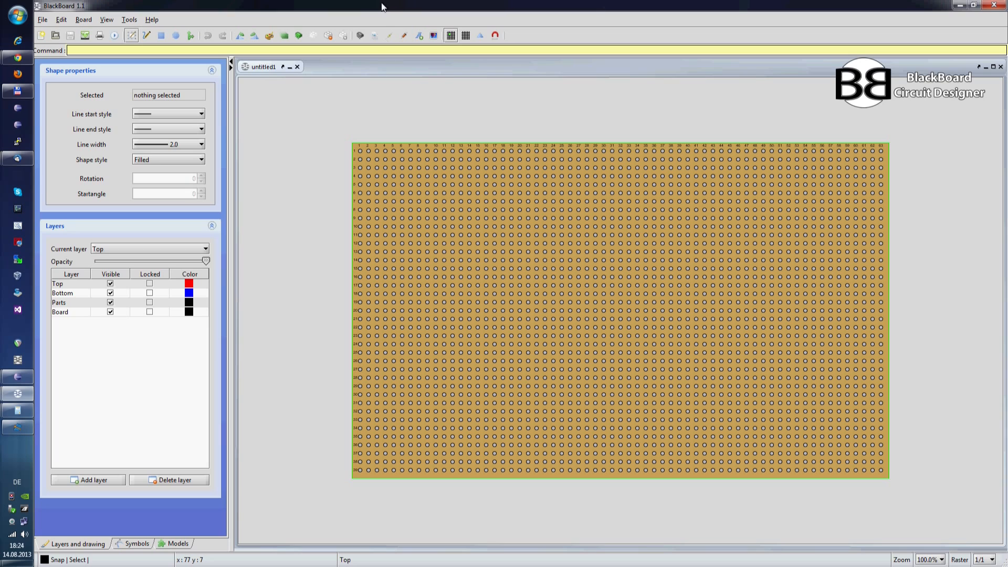
click(49, 22)
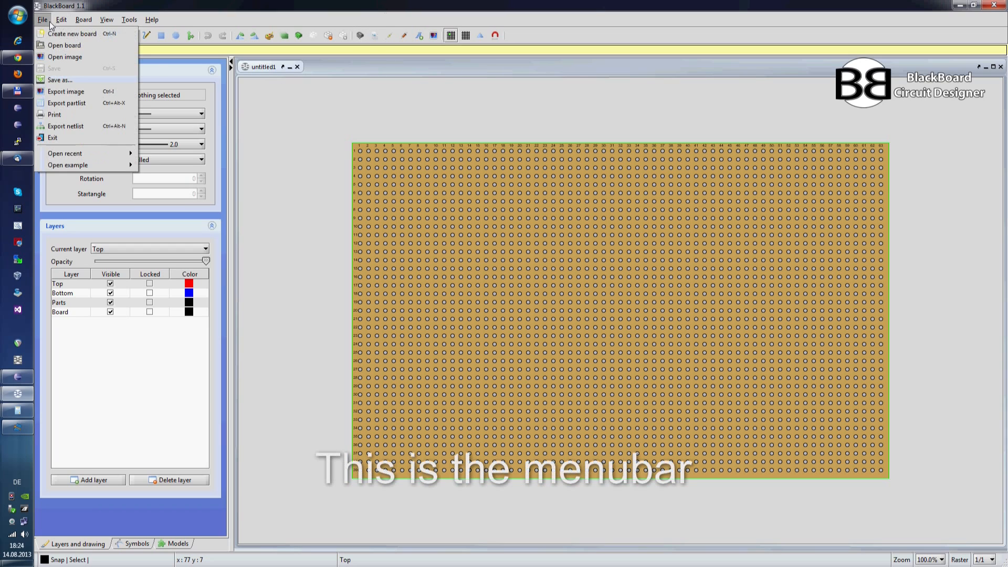
mouse_move(80, 21)
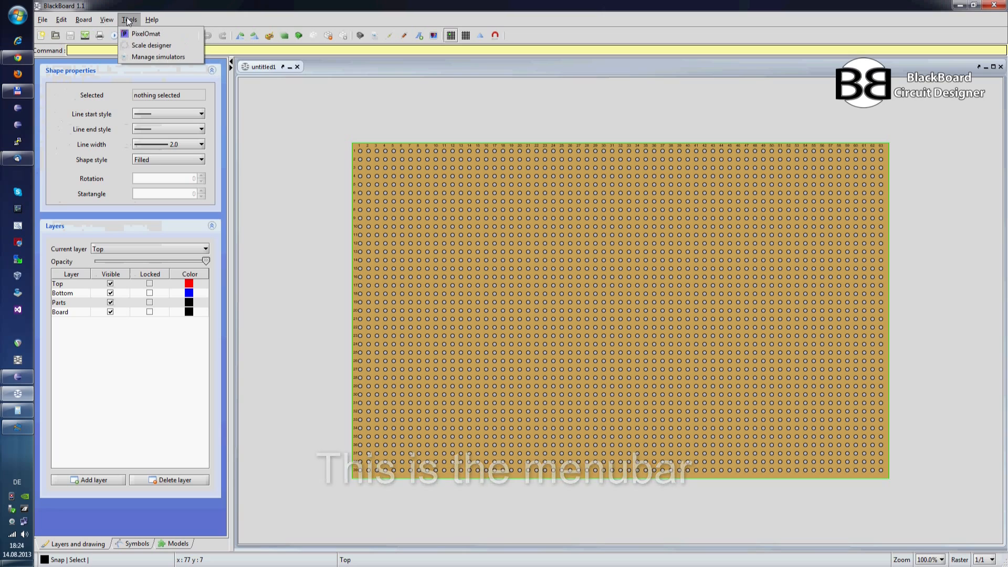
mouse_move(151, 21)
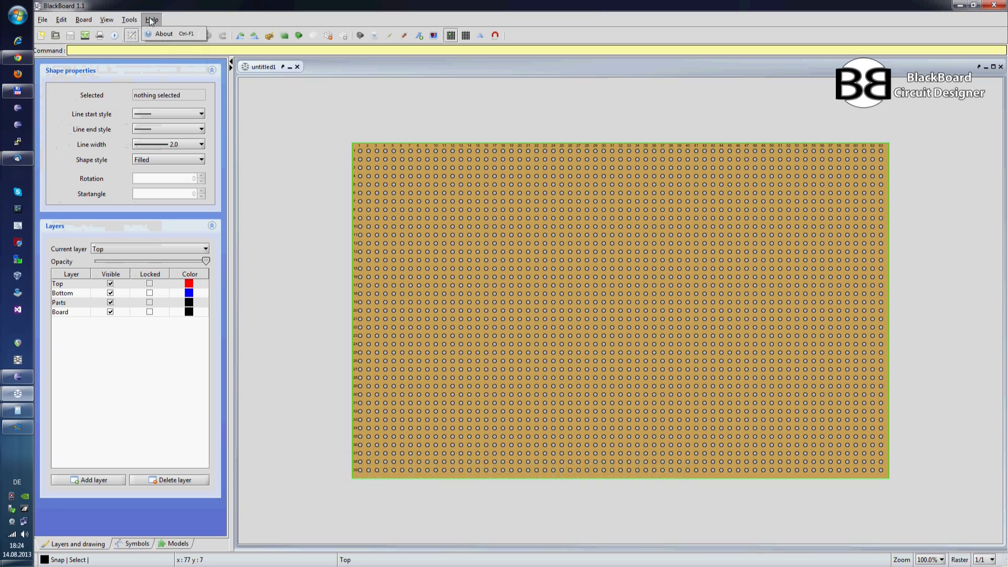
click(304, 12)
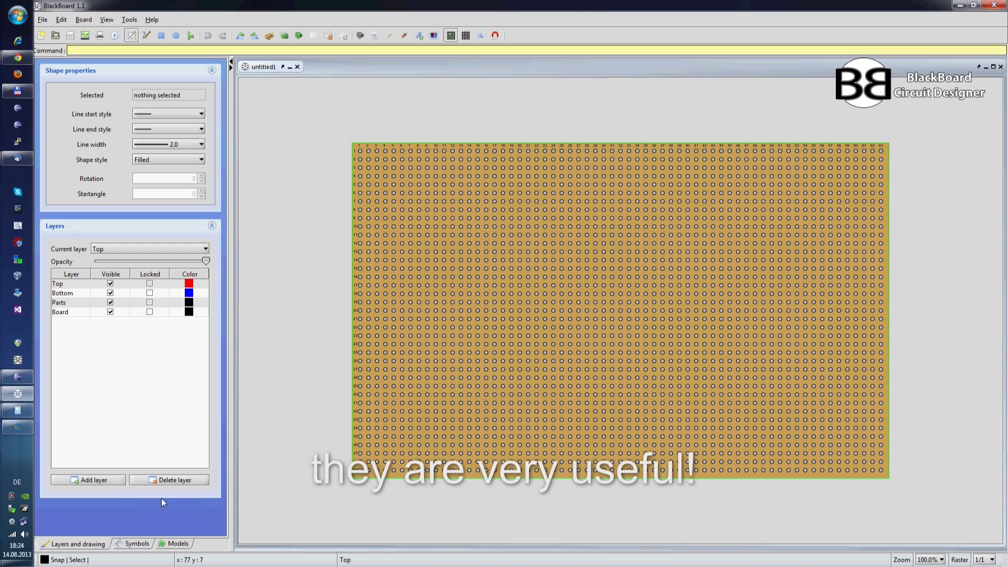
Step: Browse the electrical symbols and the SPICE models, and return to the layers and drawing settings
click(133, 543)
scroll(149, 225, down, 2)
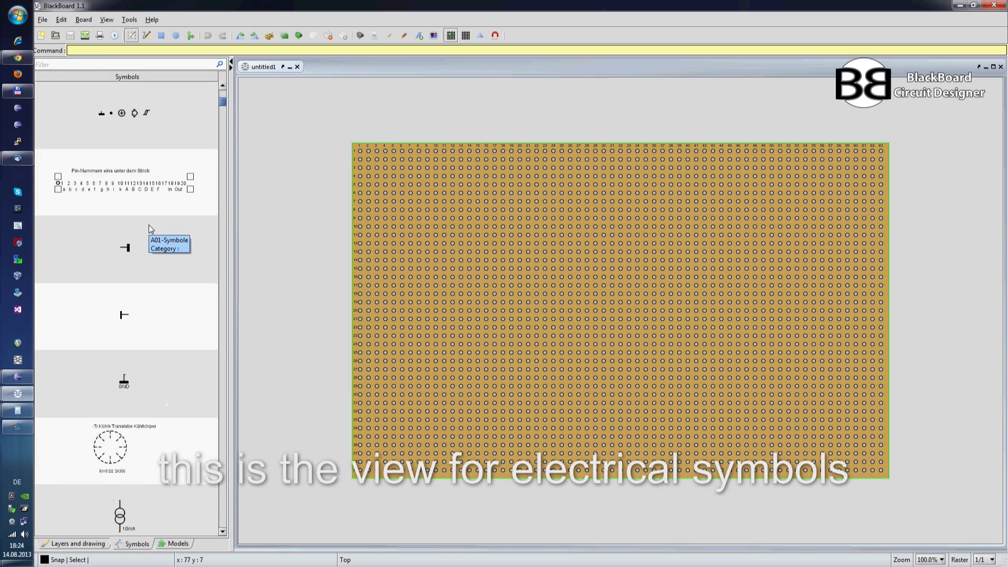
scroll(149, 224, down, 10)
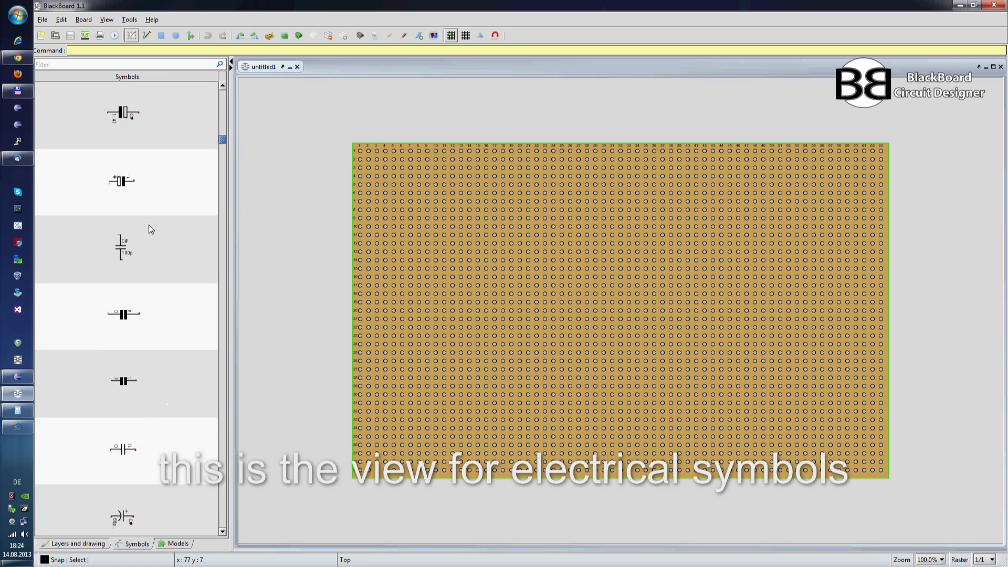
scroll(149, 226, down, 5)
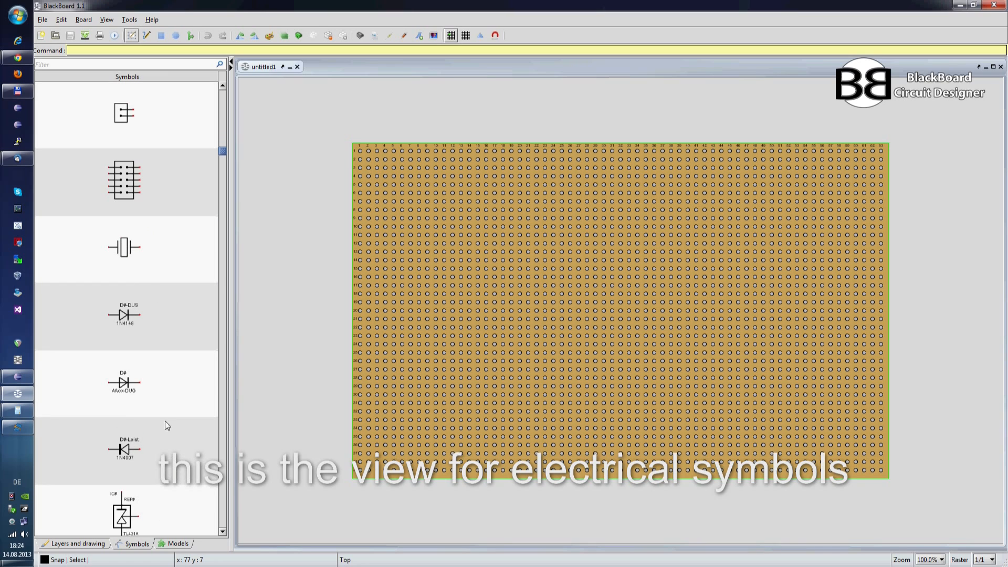
click(173, 543)
scroll(141, 303, down, 10)
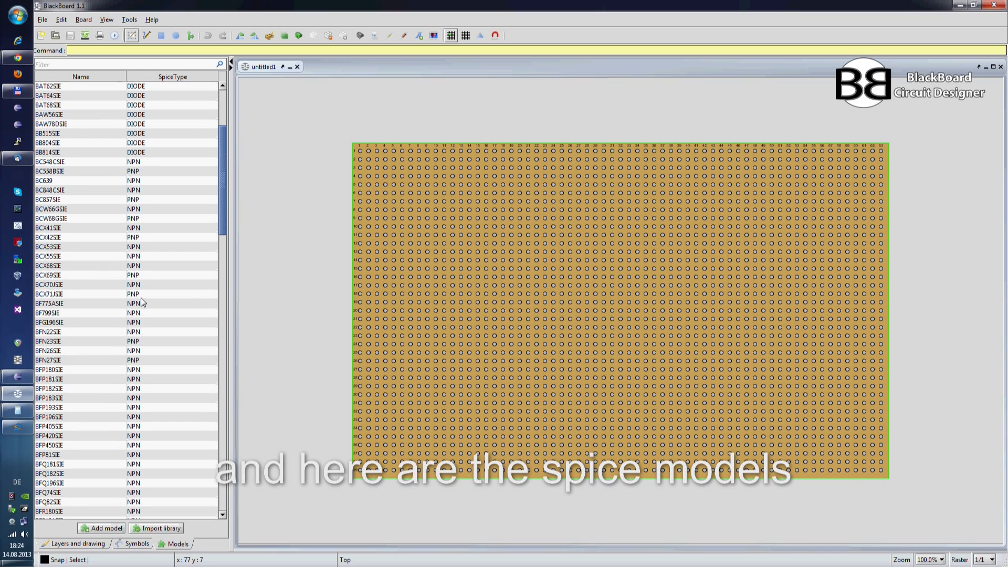
scroll(141, 302, down, 6)
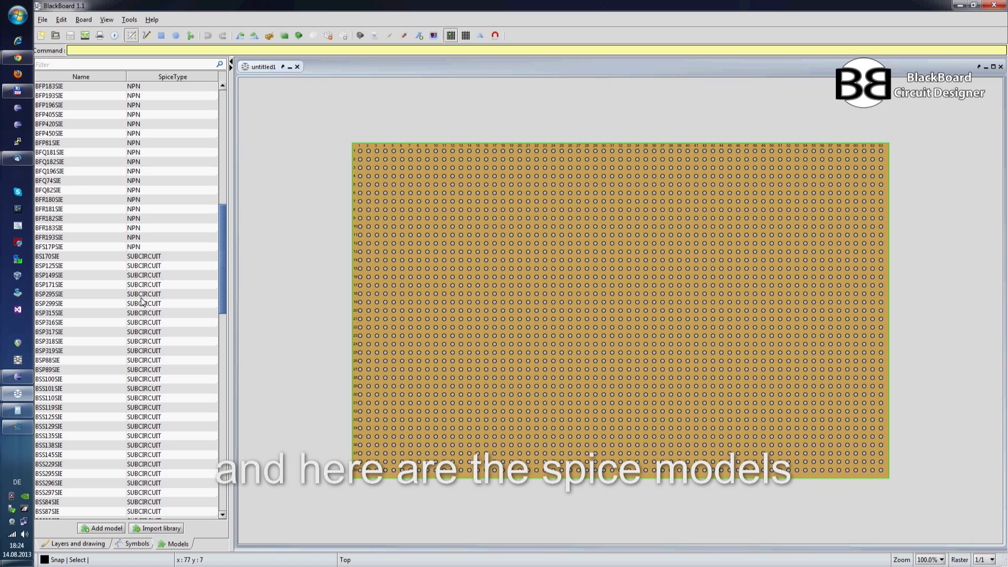
click(99, 544)
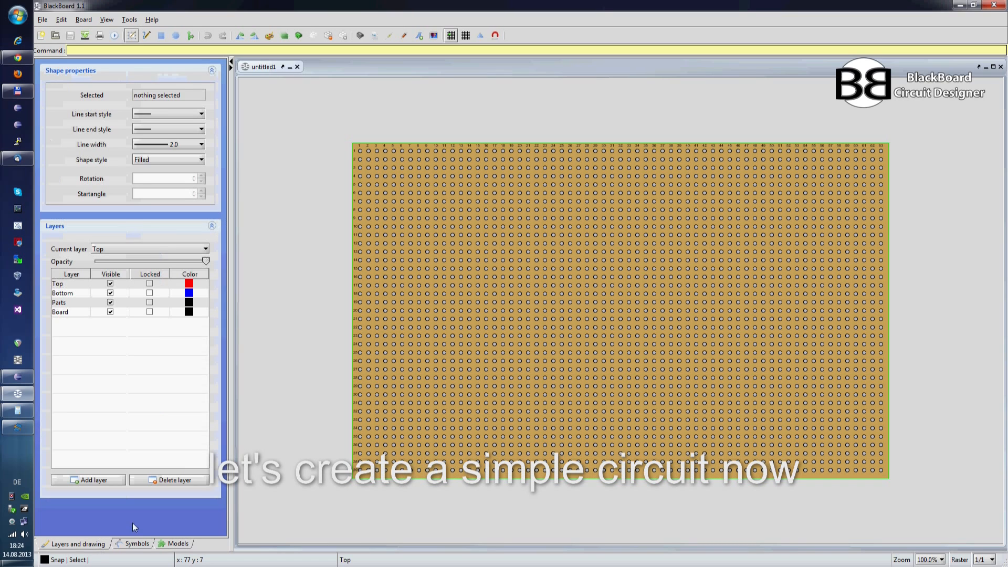
Step: Browse the parts library, preview several parts from 74fct574 to the ceramic disc capacitors, and look through the electrolytic and film capacitors
click(360, 36)
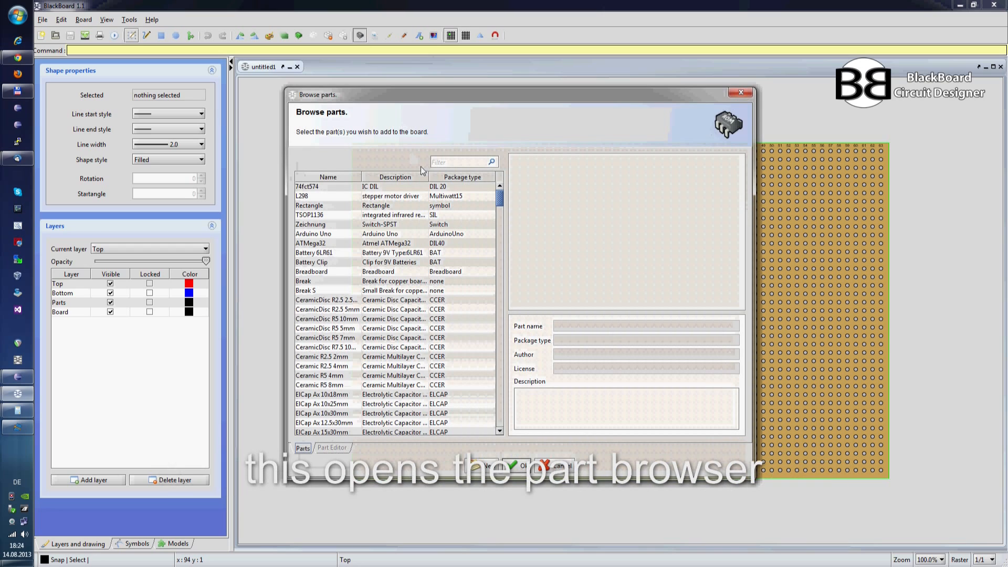
click(438, 188)
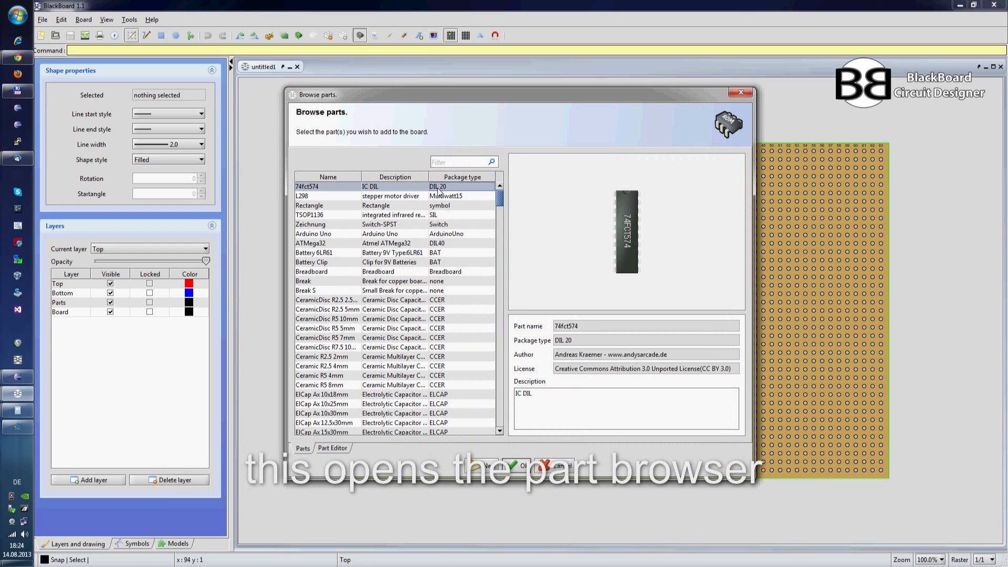
key(Down)
key(Down)
key(Down)
key(Down)
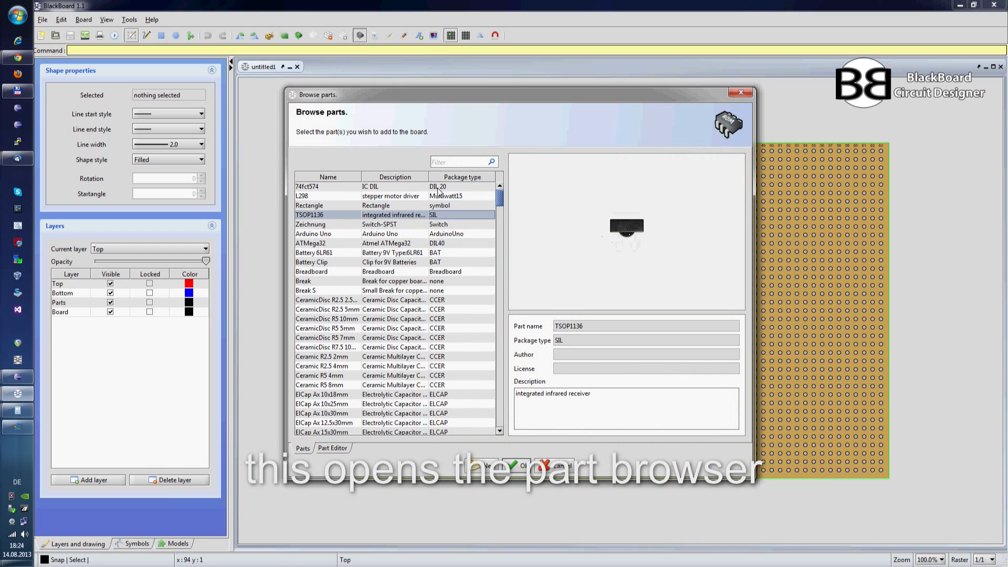
key(Down)
key(Down)
key(Down)
key(Down)
key(Down)
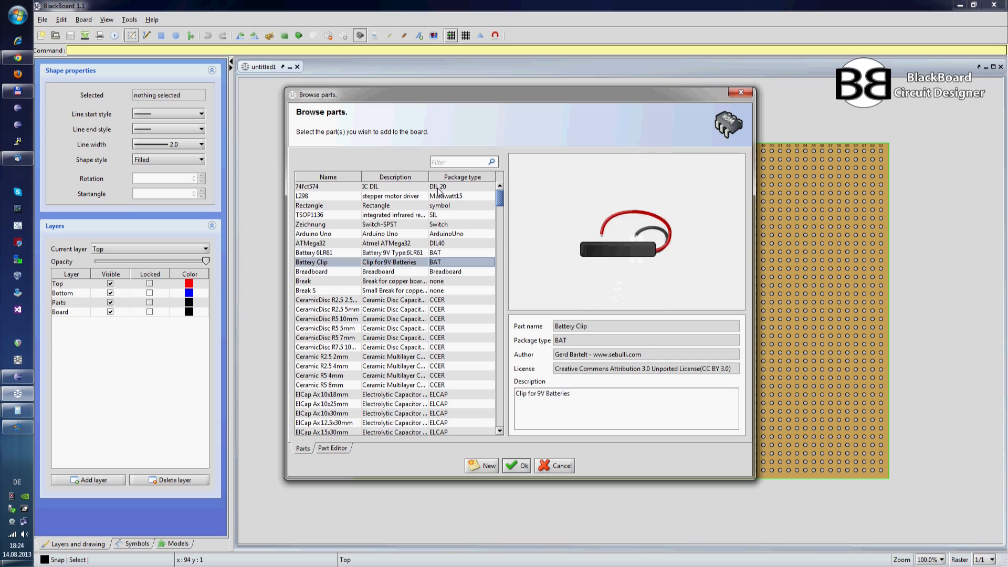
key(Down)
key(Down)
key(Down)
key(Down)
key(Down)
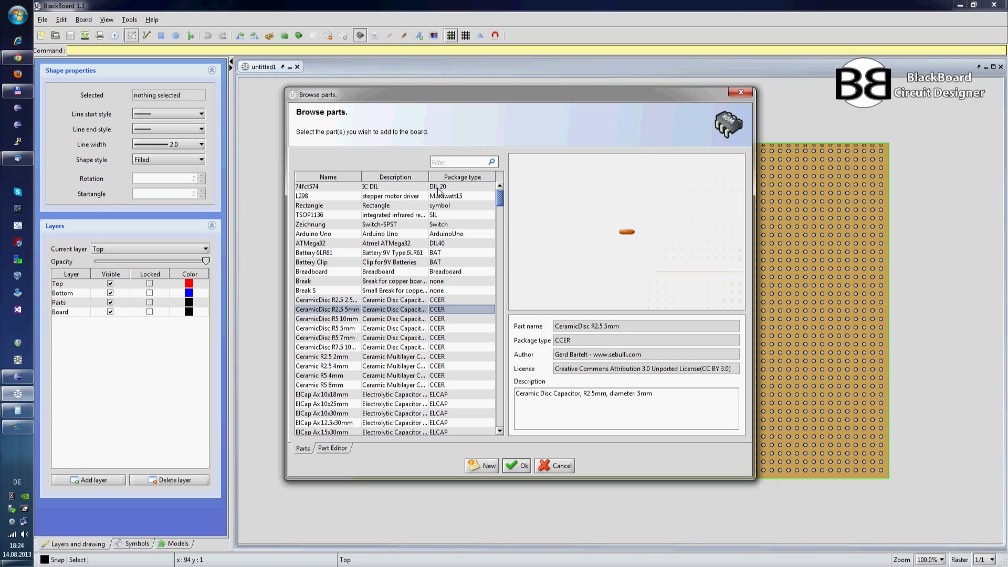
key(Down)
scroll(437, 234, down, 5)
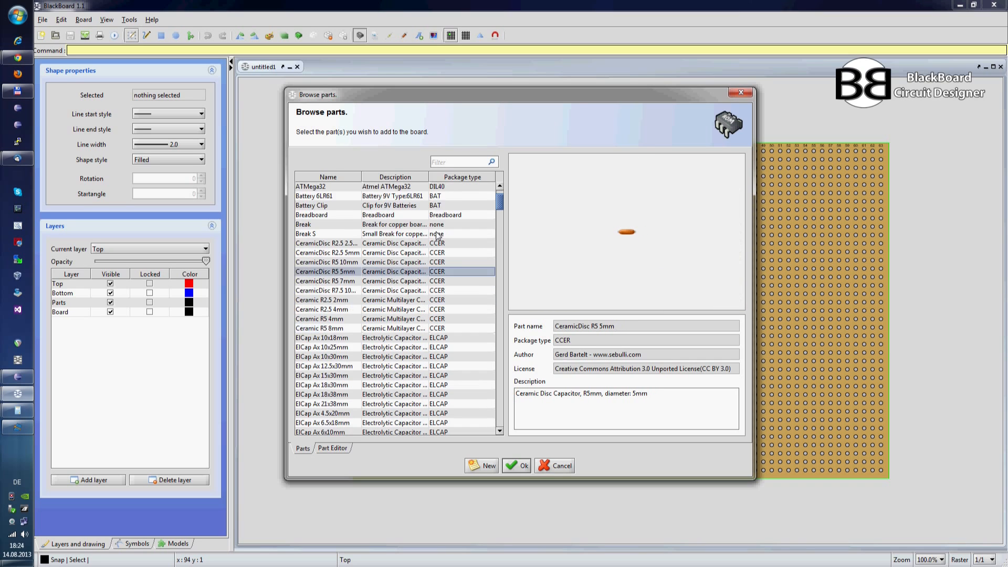
scroll(437, 234, down, 4)
scroll(477, 212, down, 4)
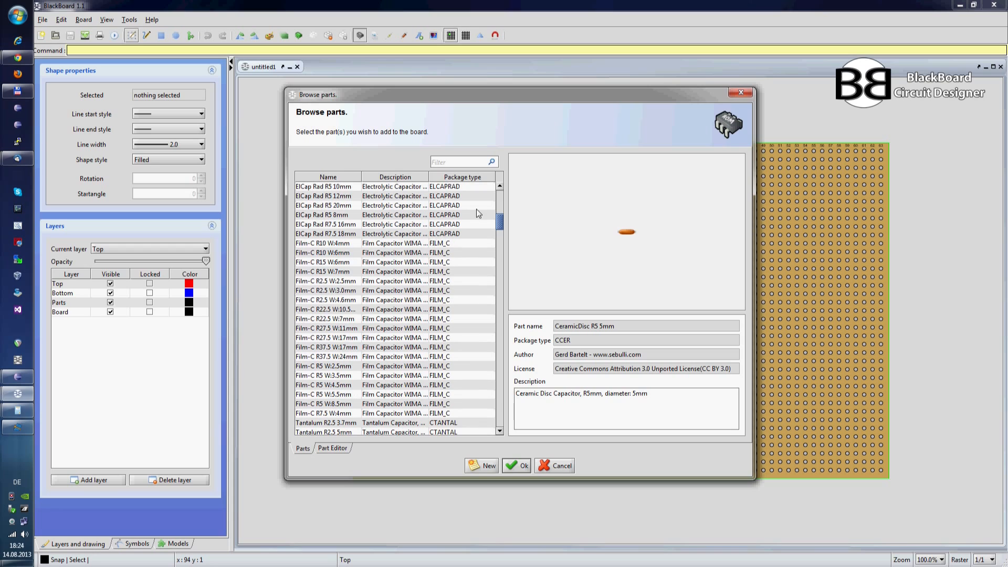
Step: Filter the parts library by "to2" and add the TO220_1 housing to the board
click(468, 162)
text(to2)
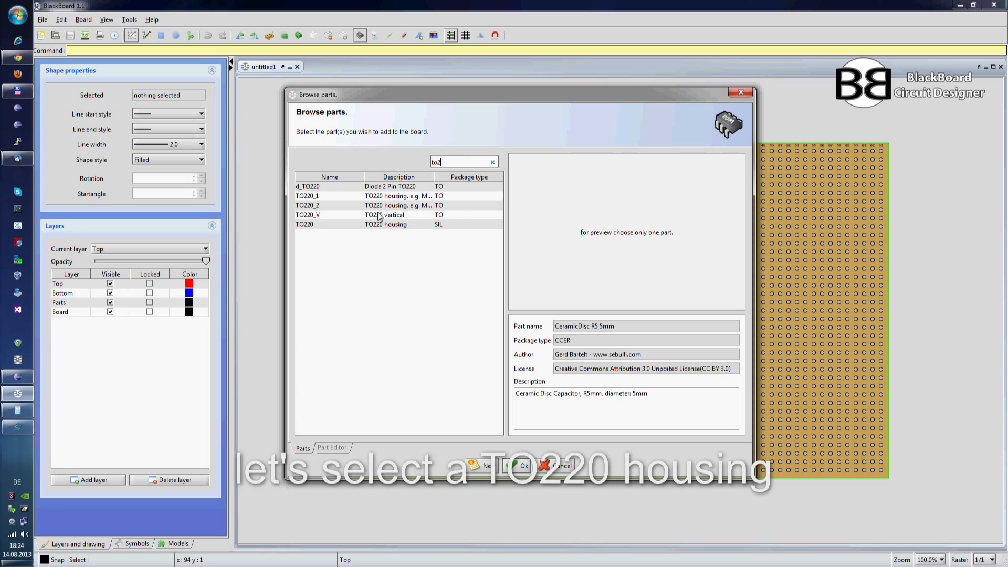
click(383, 190)
key(Down)
key(Down)
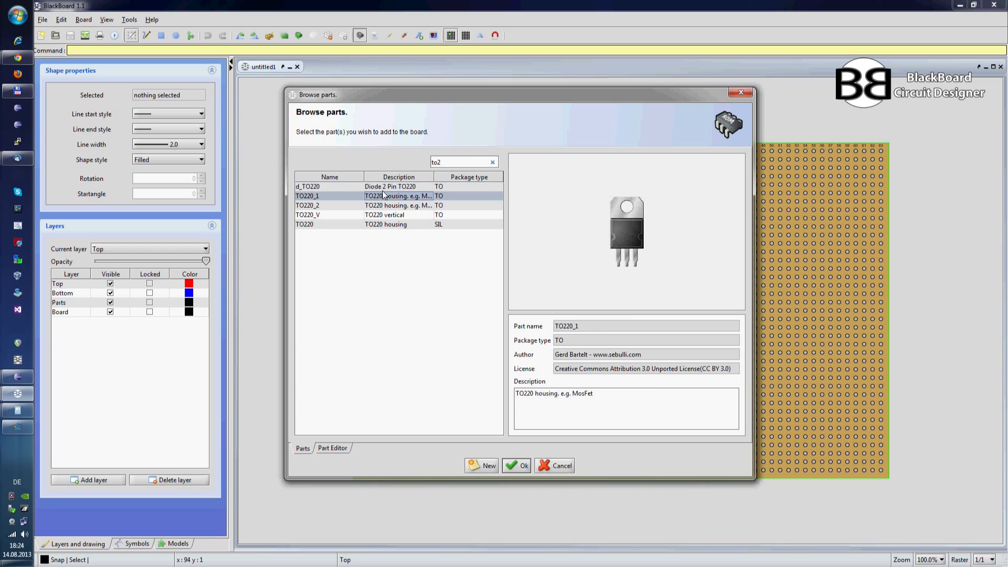
key(Up)
click(507, 462)
Step: Move the TO220 part into the upper half of the board, slightly left of the board's centre
drag(397, 195, 562, 255)
click(591, 235)
click(590, 235)
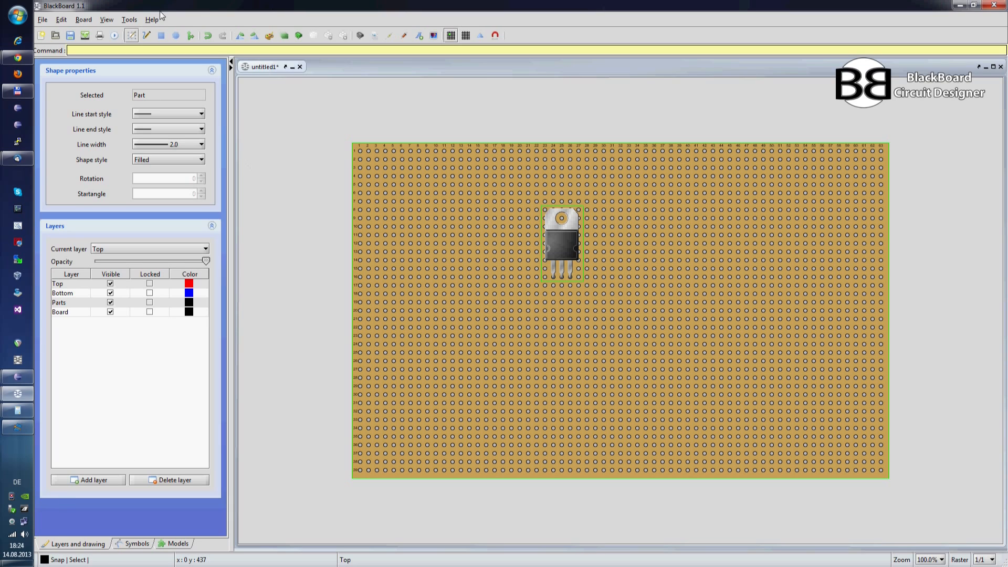
Step: Try moving the TO220 part down and to the left with grid snapping off, and undo the move
click(451, 35)
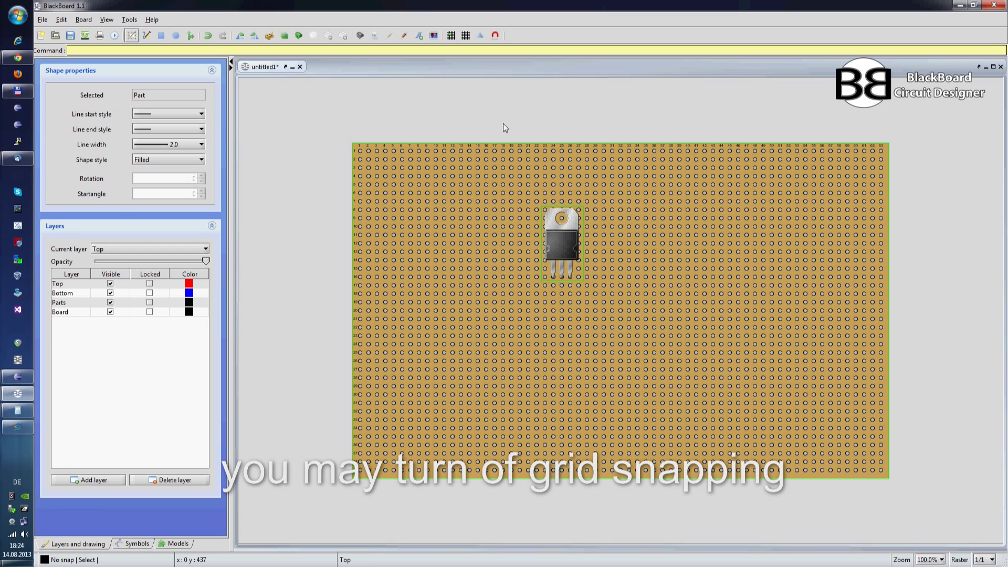
drag(563, 221, 513, 303)
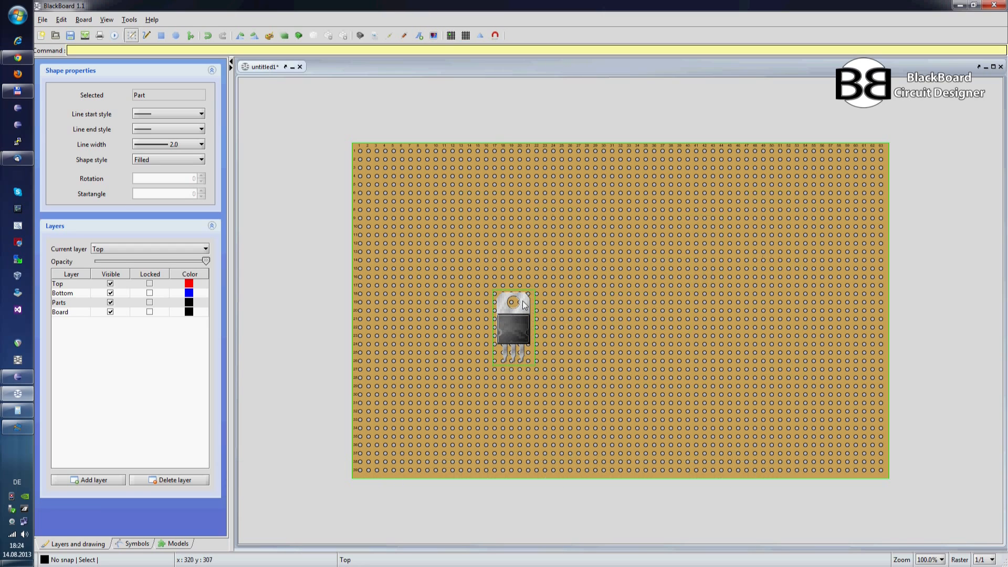
click(207, 35)
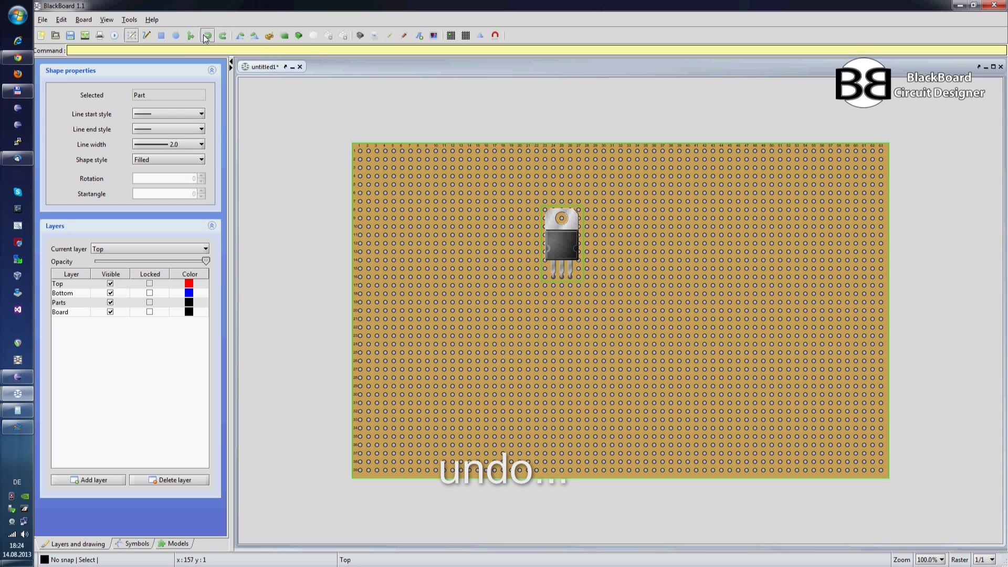
Step: Turn grid snapping back on and move the TO220 part straight down by about six hole rows
click(456, 36)
drag(565, 237, 565, 286)
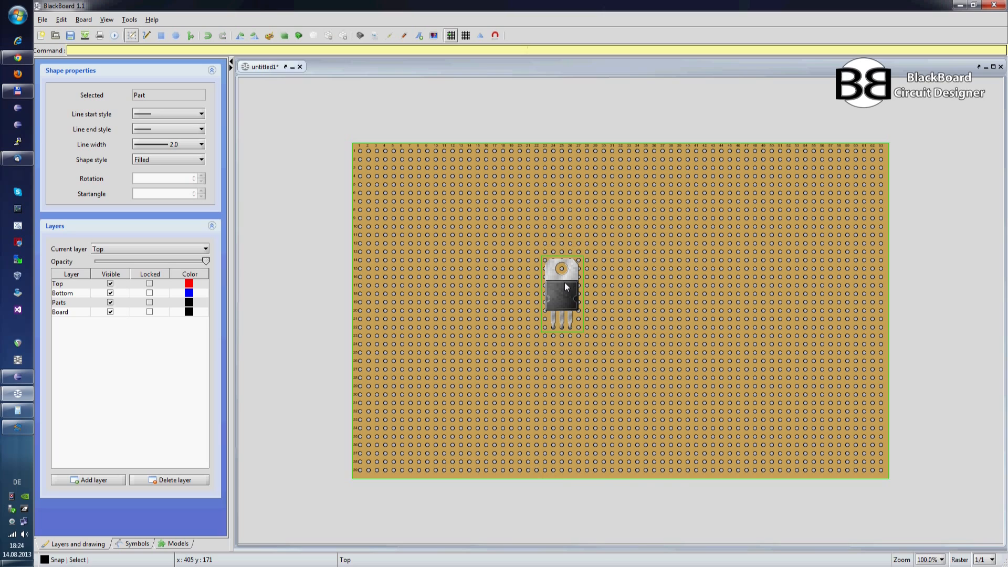
Step: Rotate the TO220 part clockwise in 90-degree steps through a full turn, back to its pins-down orientation
right_click(565, 282)
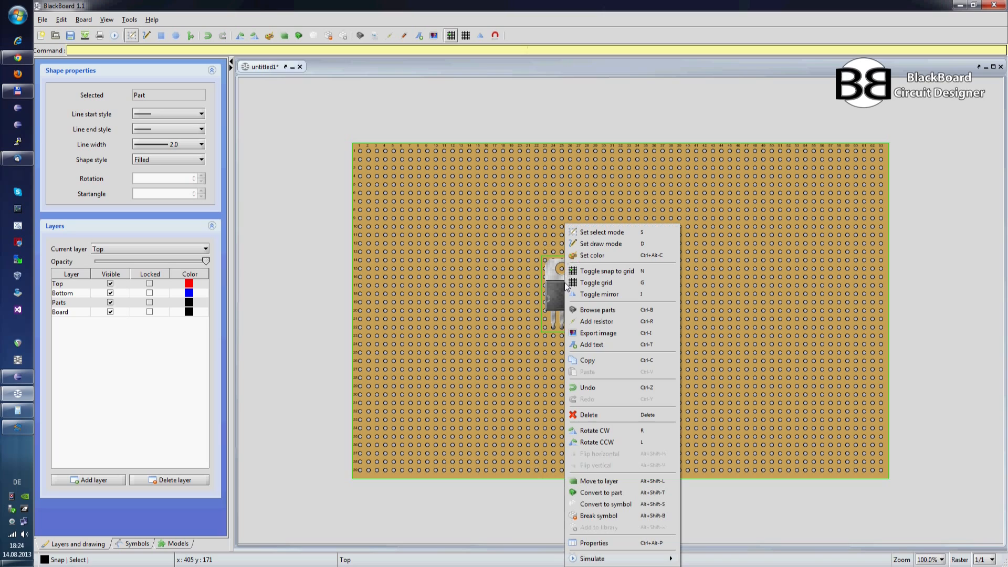
click(634, 433)
key(ctrl+r)
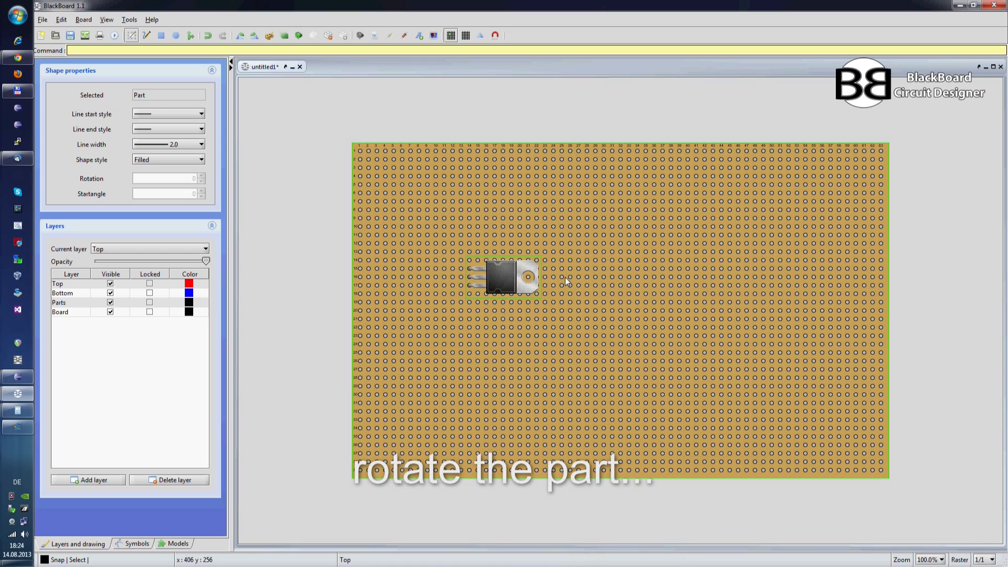
key(ctrl+r)
key(ctrl+r)
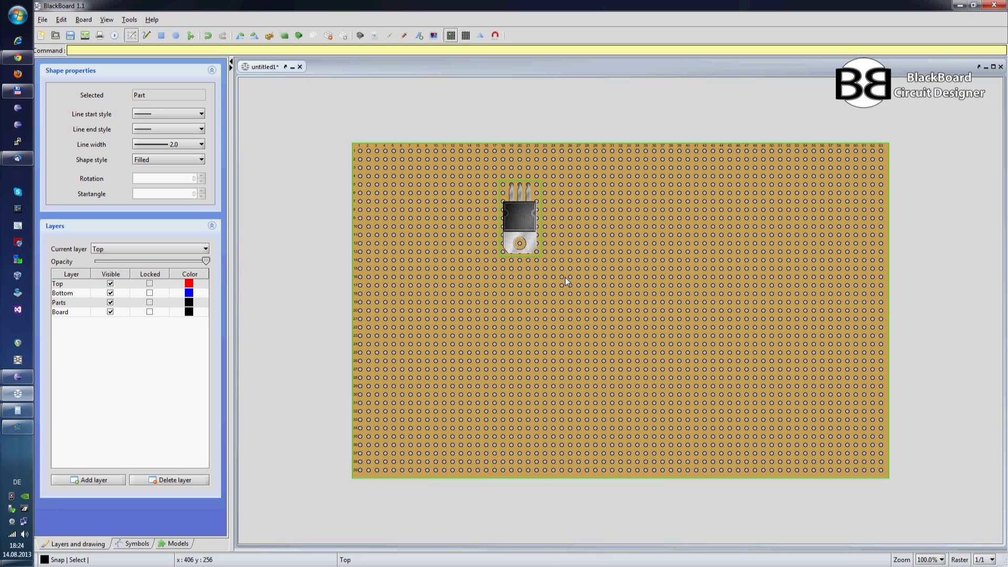
right_click(532, 236)
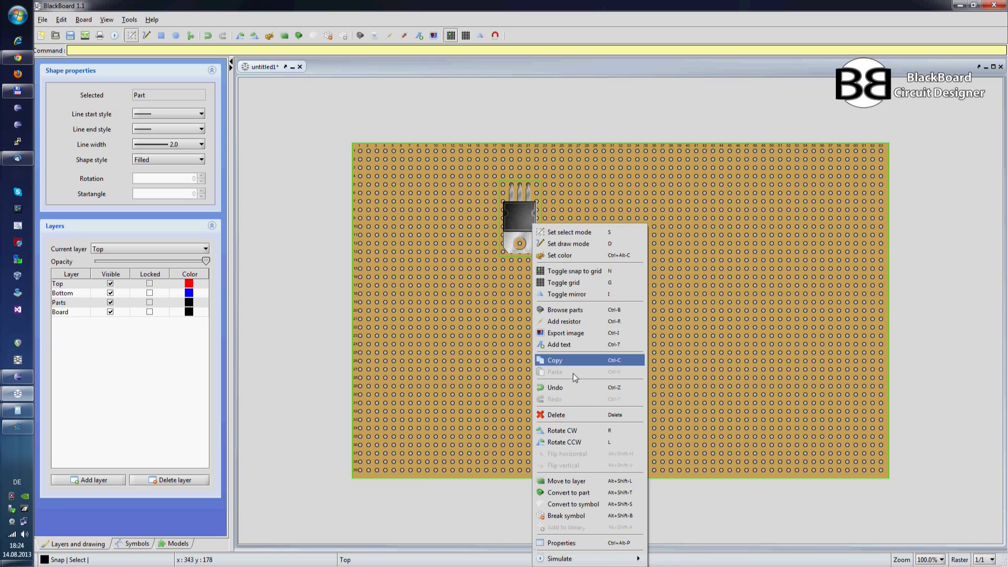
click(573, 431)
key(r)
key(r)
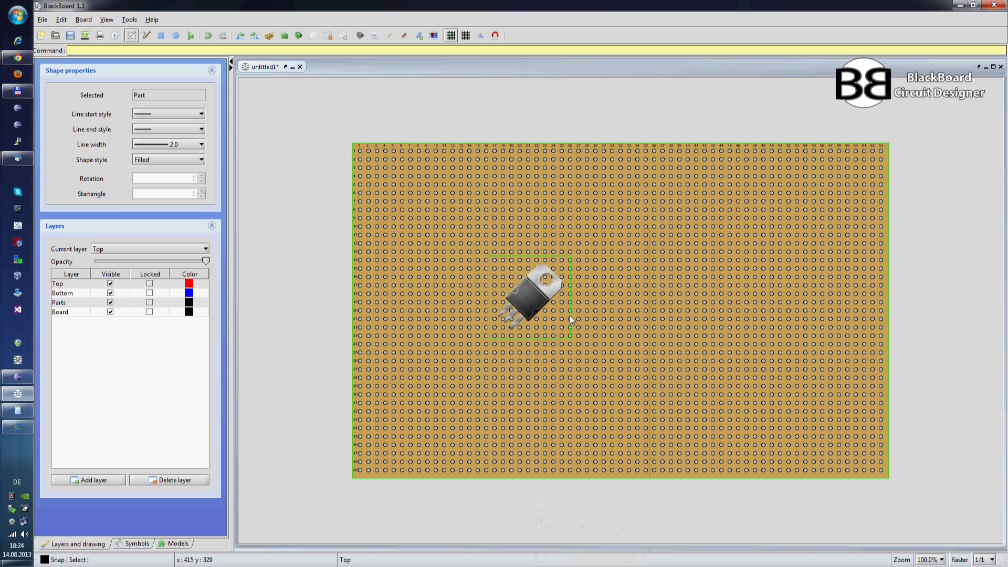
key(r)
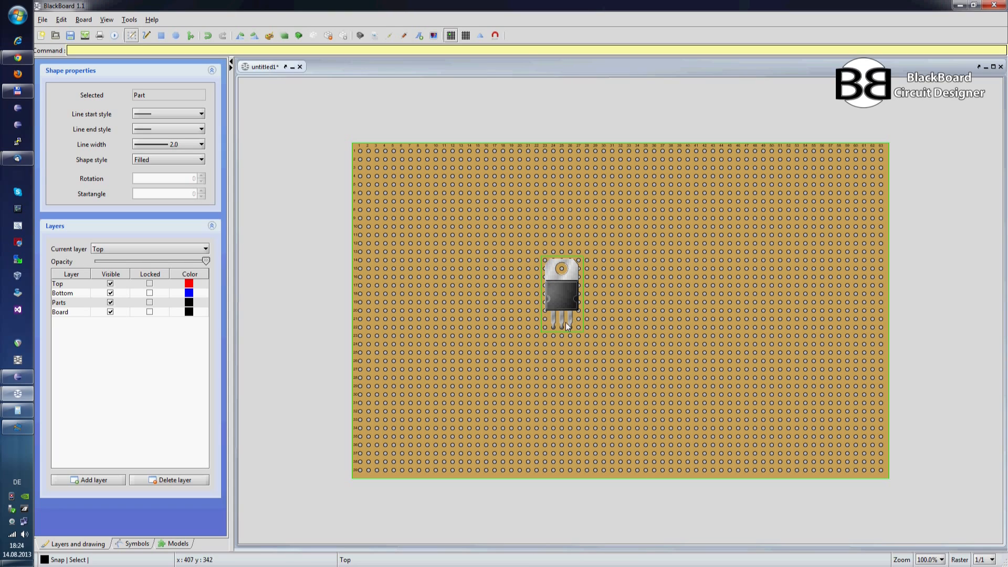
Step: Filter the parts library by "disc" and place a CeramicDisc R5 5mm capacitor upright, just below and left of the TO220's pins
click(362, 37)
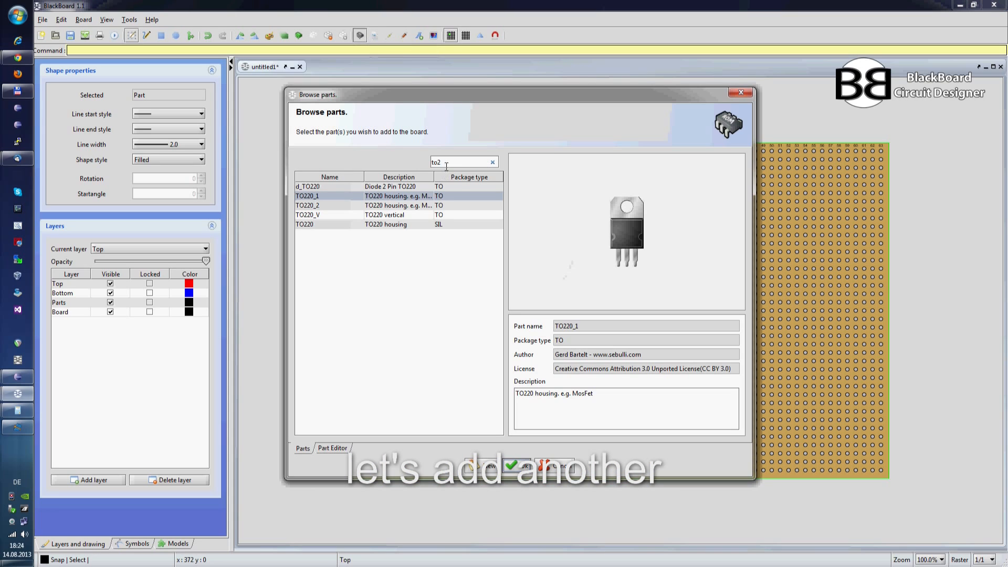
drag(446, 163, 427, 162)
text(disc)
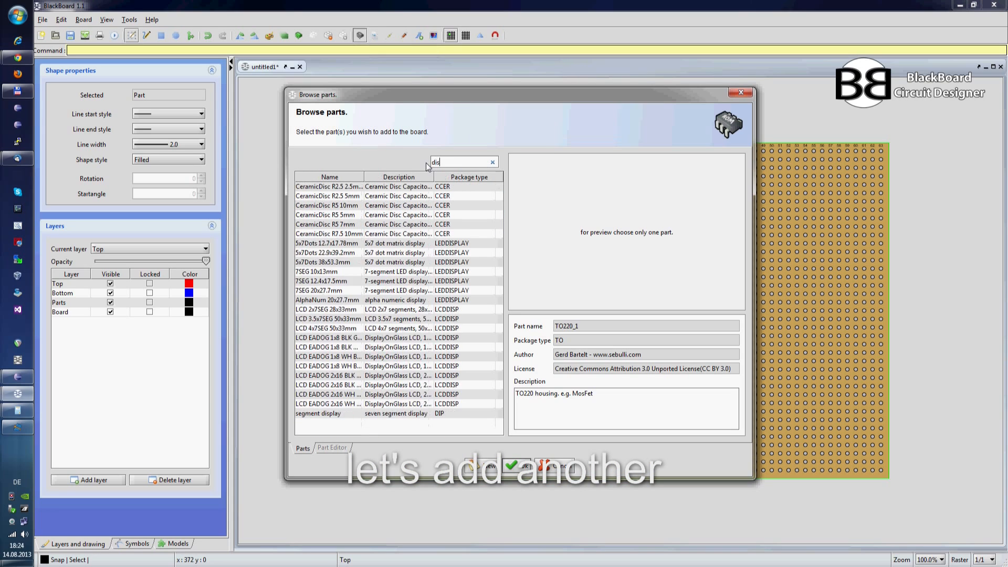
click(352, 197)
click(354, 215)
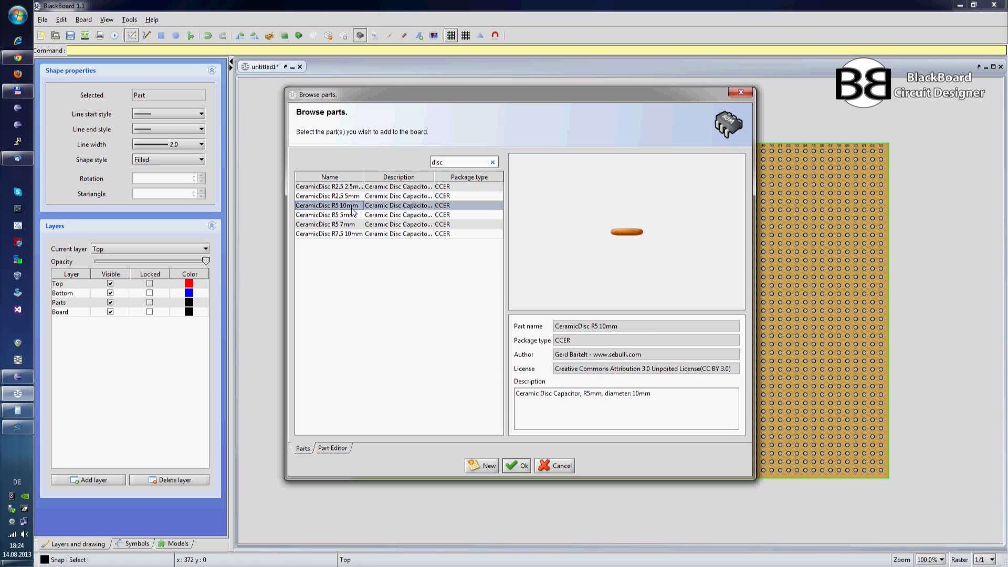
click(516, 465)
drag(380, 166, 436, 206)
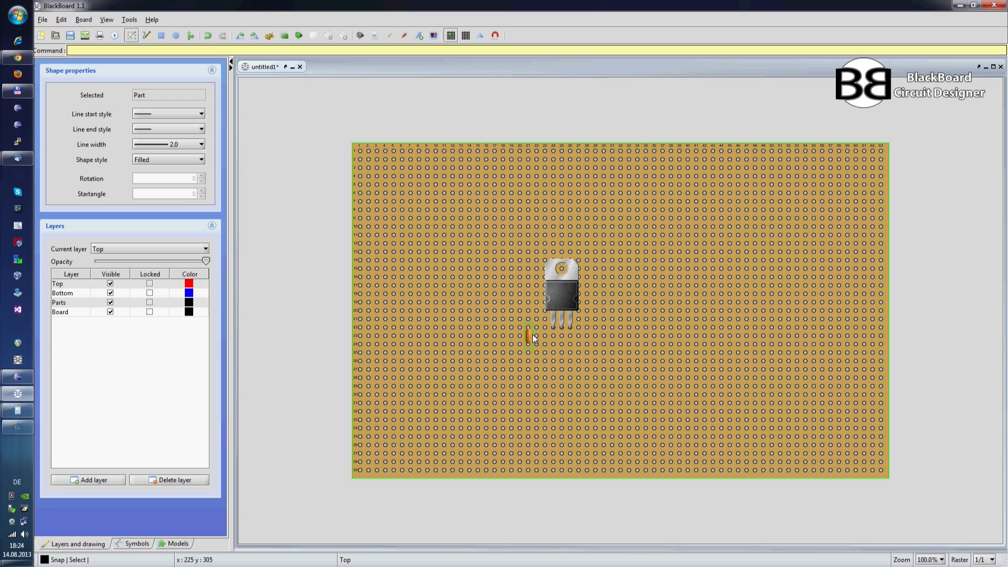
click(542, 347)
Step: Copy the disc capacitor and paste a duplicate in the same rows, to the right of the TO220's pins
click(527, 336)
right_click(528, 336)
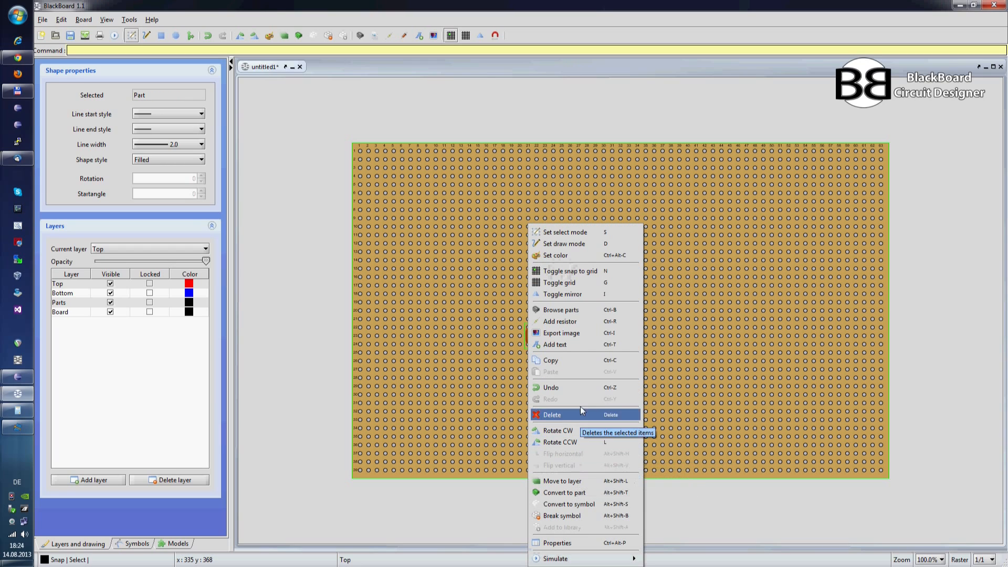
click(575, 363)
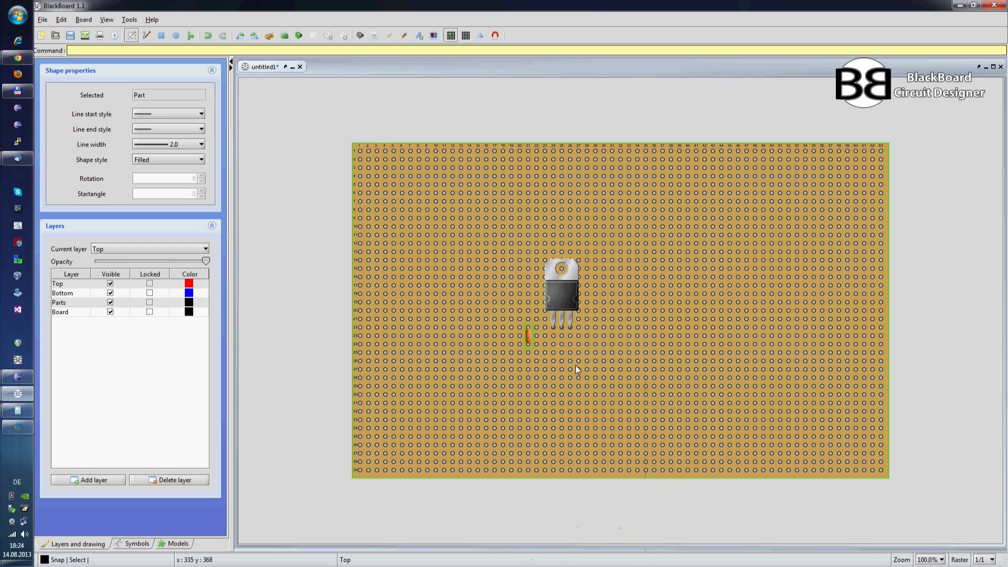
right_click(584, 339)
click(606, 372)
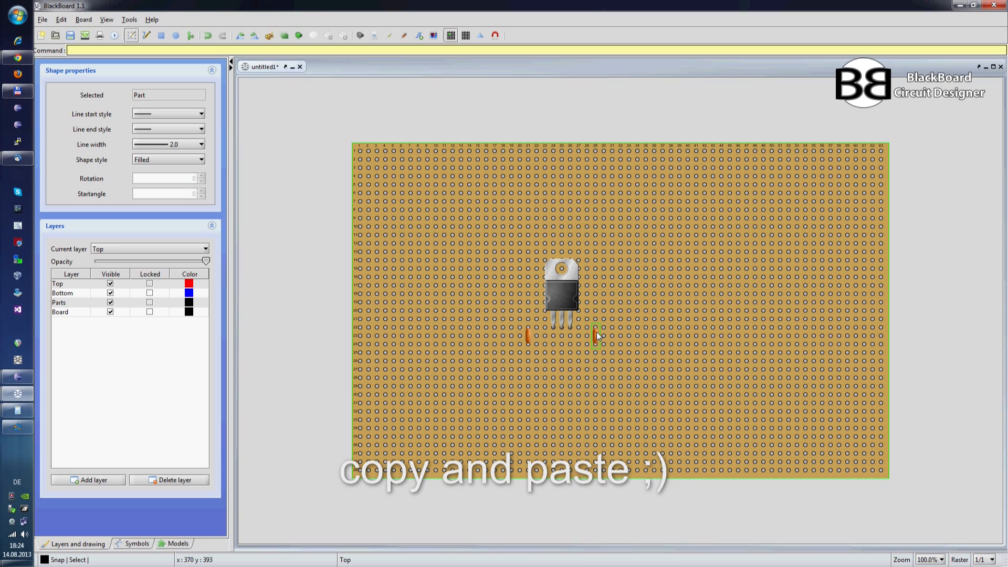
Step: Select the TO220 part and both disc capacitors as a group and move them about ten columns right and four rows up
click(613, 355)
drag(618, 366, 659, 258)
drag(661, 261, 645, 248)
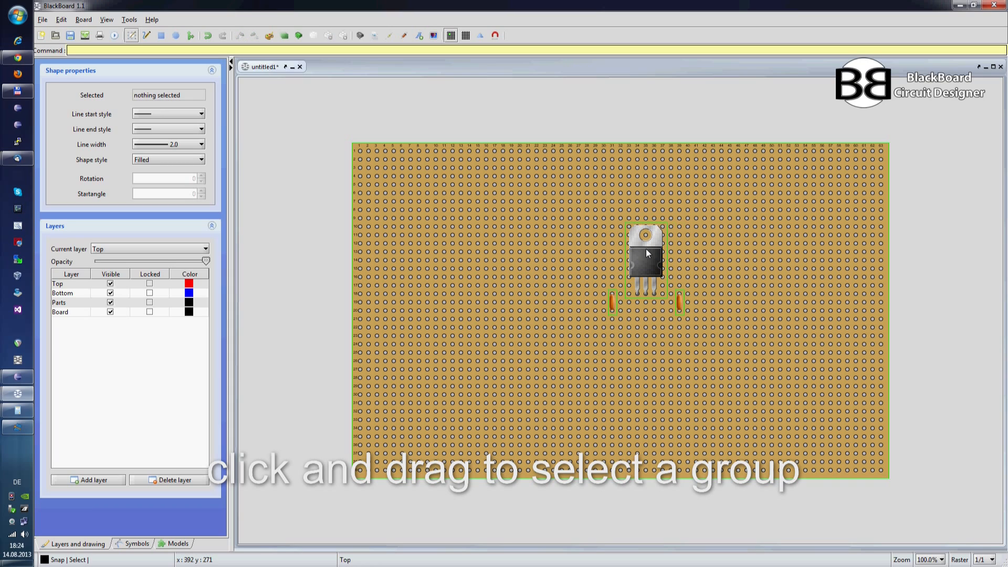
click(663, 366)
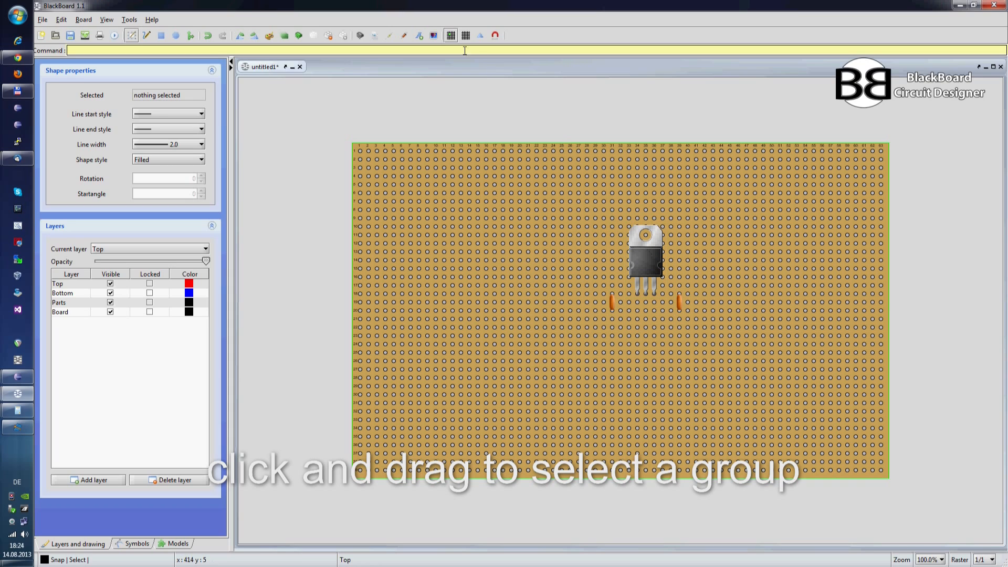
Step: Filter the parts library by "tra" and add the Dual 0.35VA 22x23mm transformer to the board
click(360, 36)
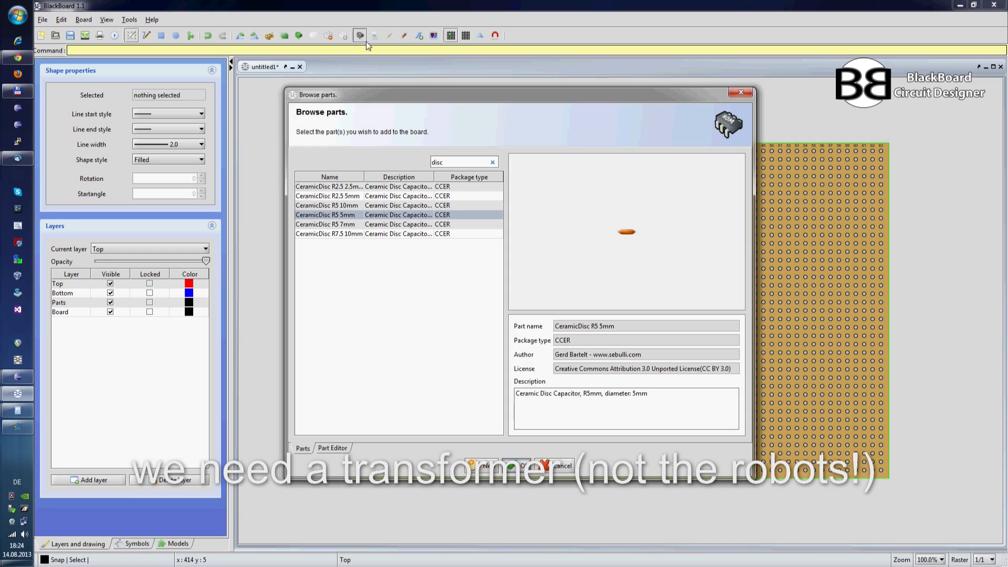
drag(444, 161, 431, 161)
text(tra)
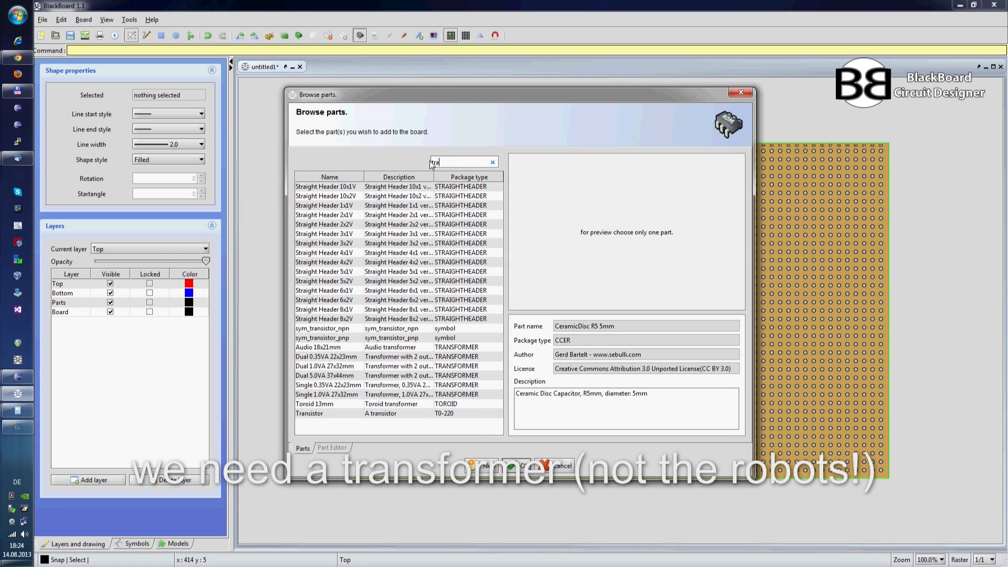
click(330, 357)
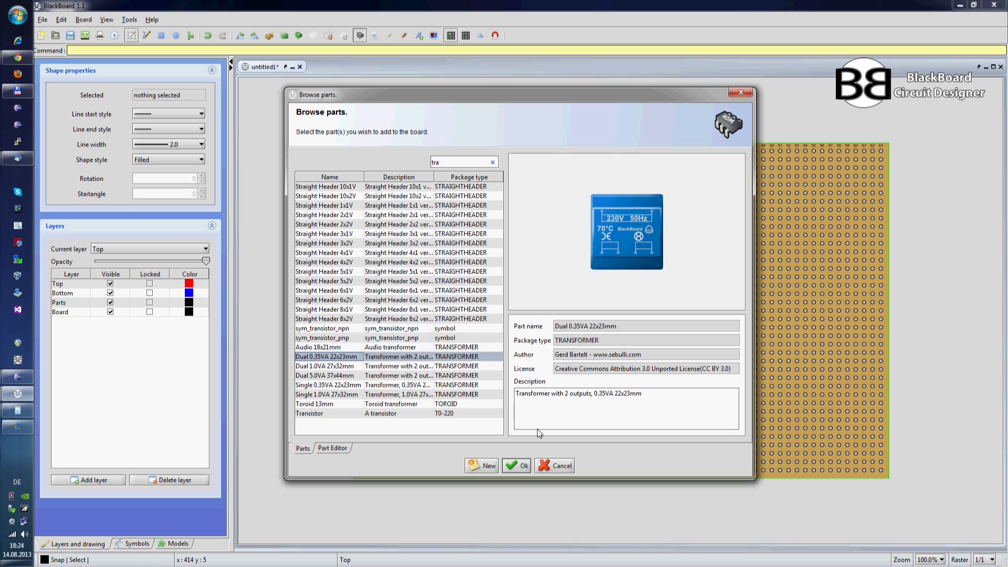
click(517, 465)
Step: Rotate the transformer so its 230V 50Hz side faces left and place it on the board's left side, level with the TO220 part
drag(442, 208, 490, 301)
key(r)
key(r)
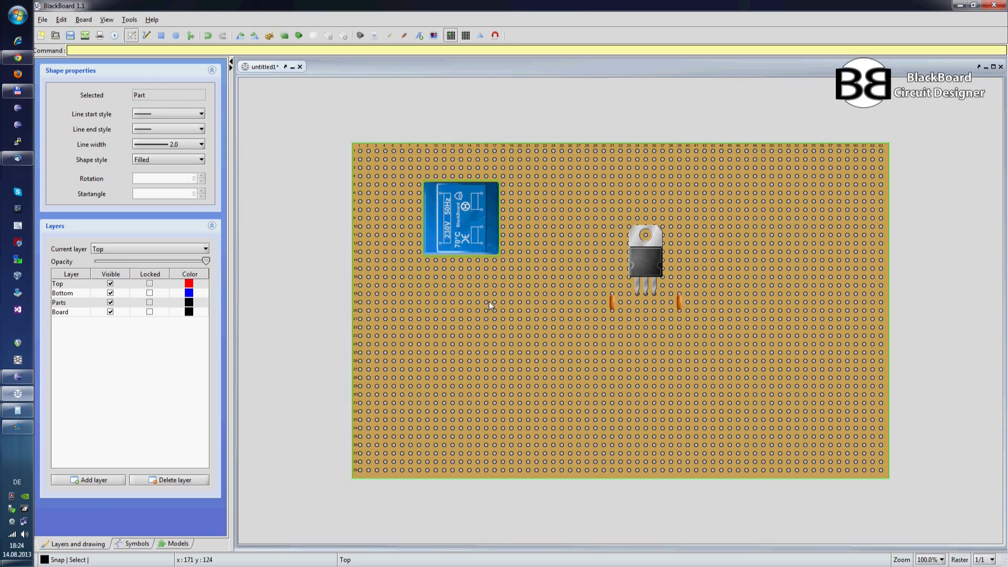
drag(468, 204, 468, 256)
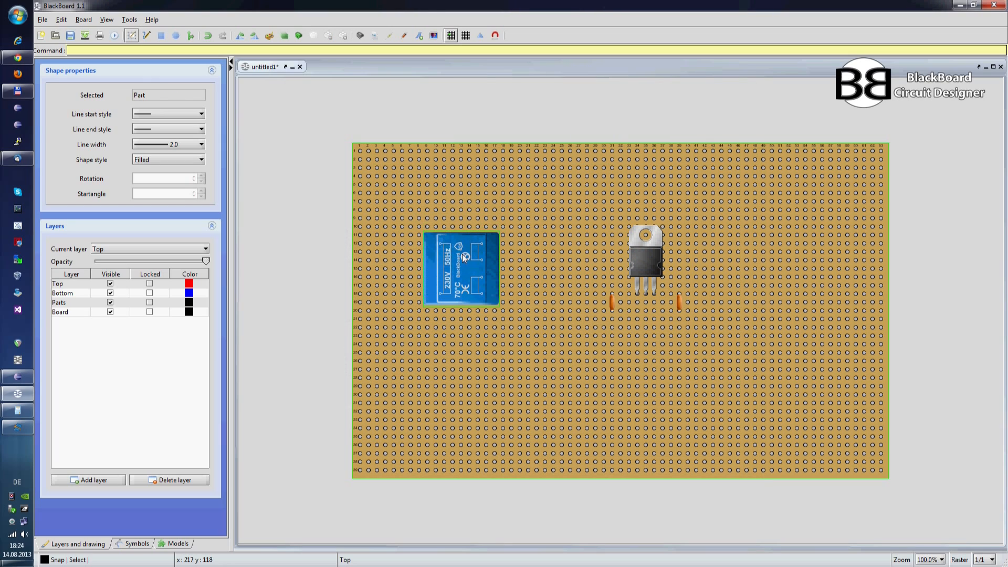
click(544, 260)
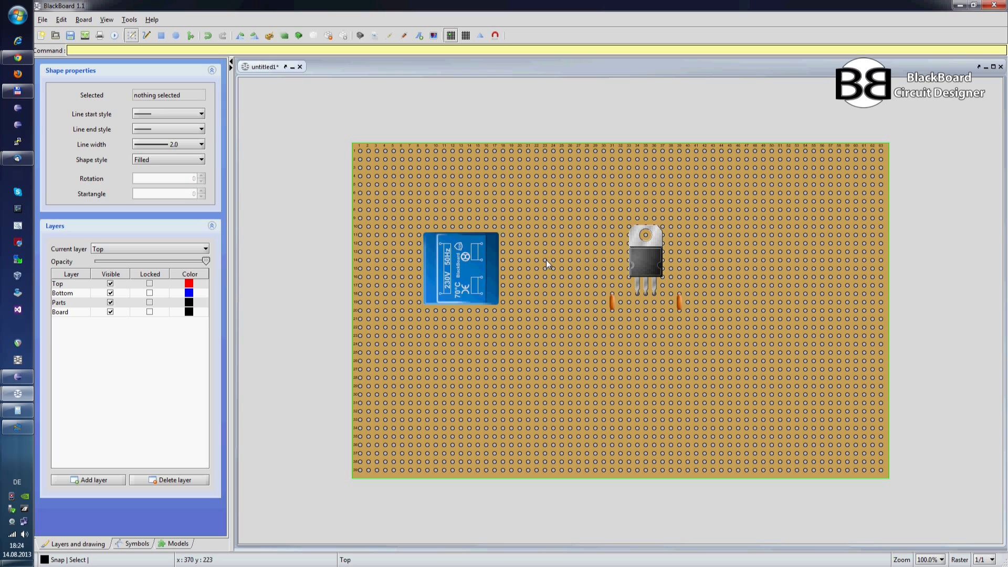
Step: Mirror the board view to show its bottom side
click(481, 36)
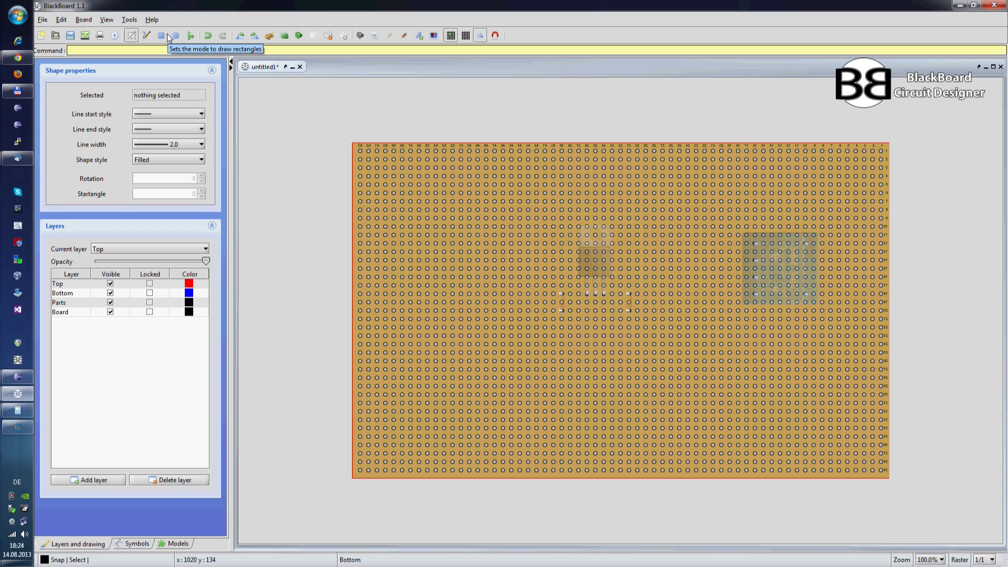
Step: Draw lines on the Bottom layer connecting each outer TO220 pin to the upper pin of its neighbouring capacitor
click(147, 36)
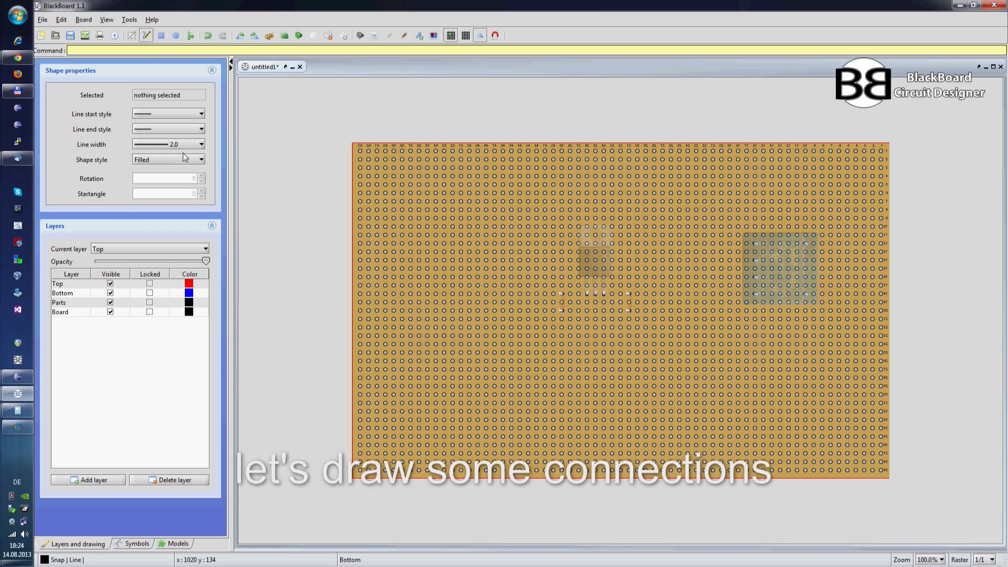
click(177, 248)
click(134, 268)
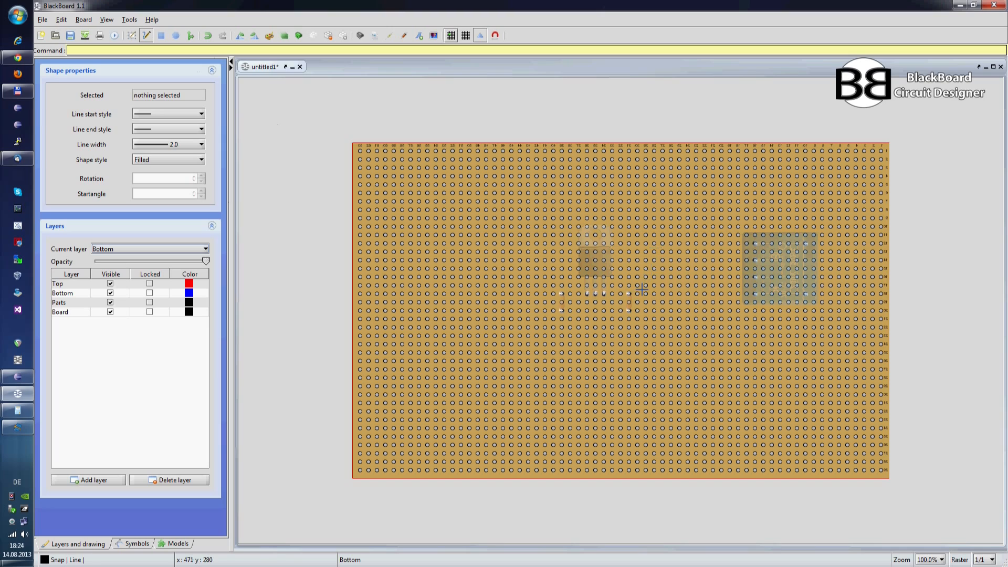
click(604, 293)
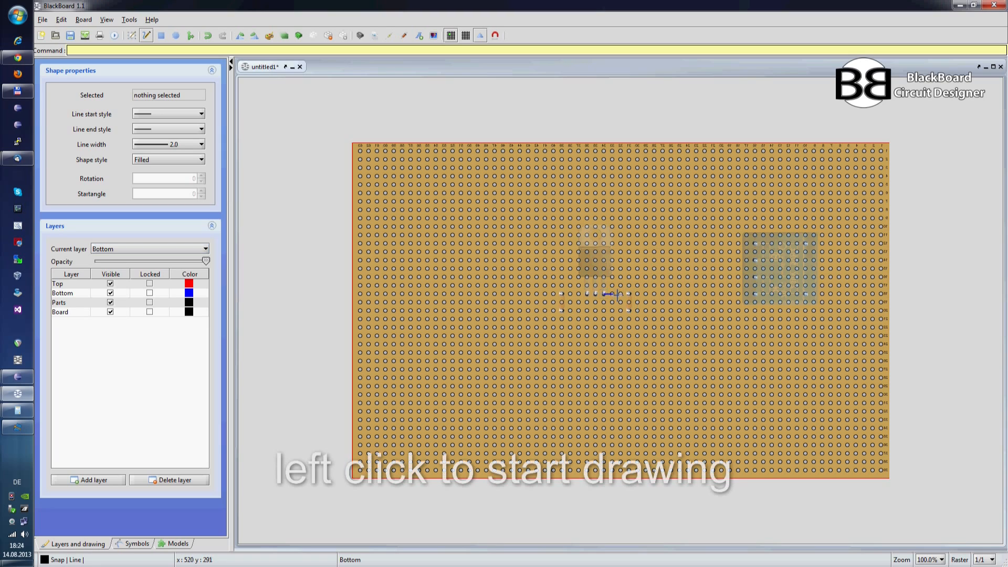
click(628, 294)
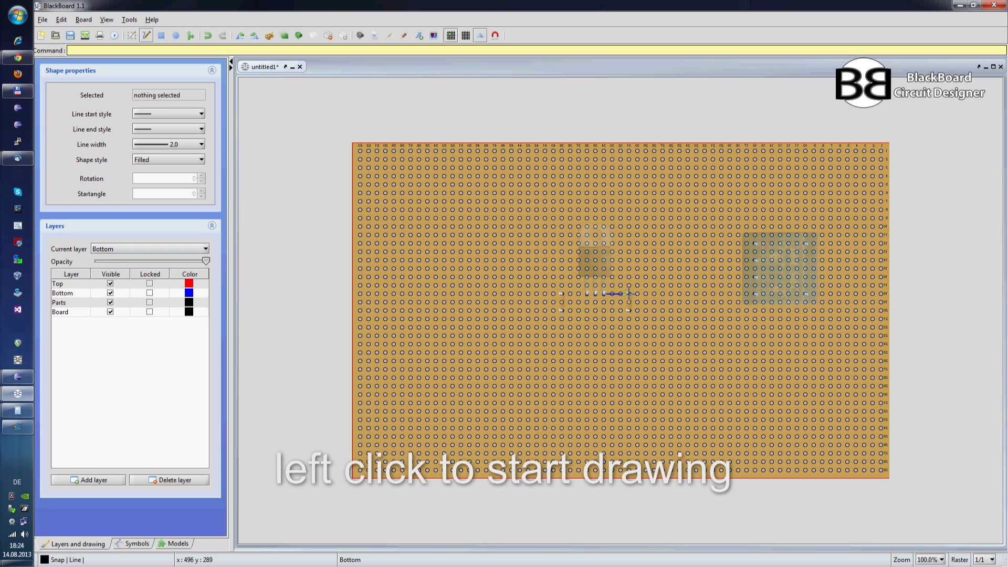
click(587, 294)
click(561, 293)
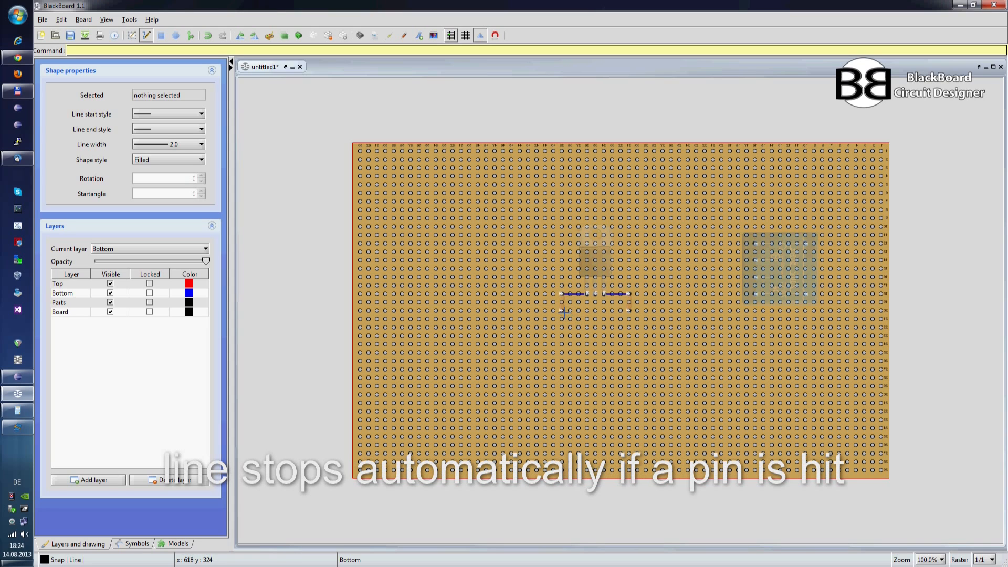
Step: Connect the two capacitors' lower pins with a line and run another from the TO220's middle pin straight down to it
click(596, 294)
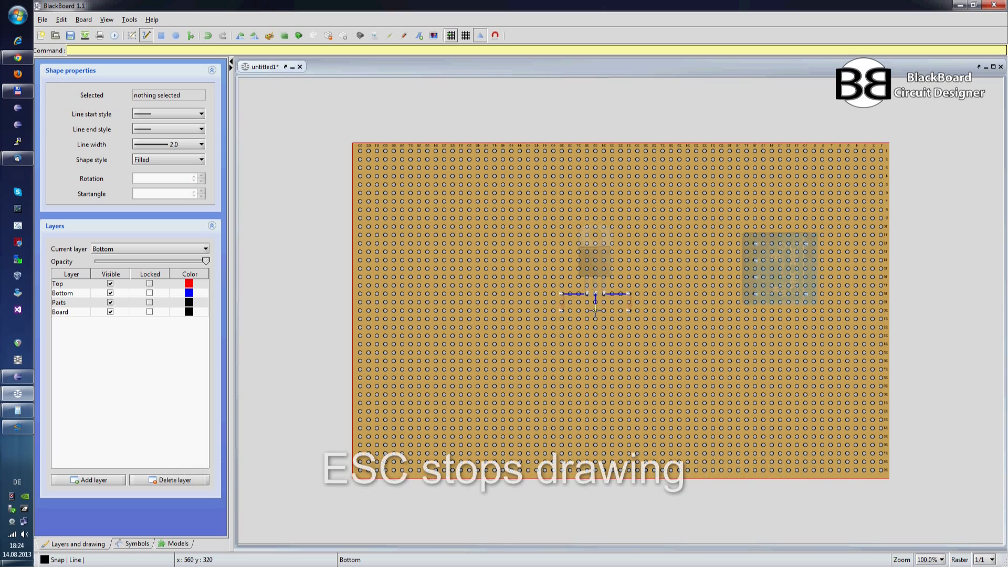
click(562, 311)
click(629, 310)
key(Escape)
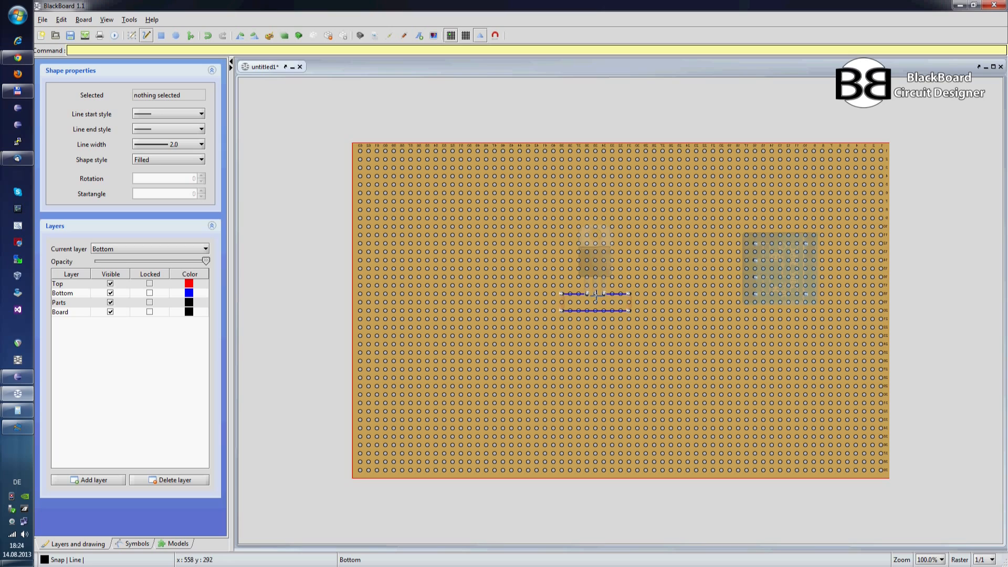
click(595, 293)
click(595, 311)
key(Escape)
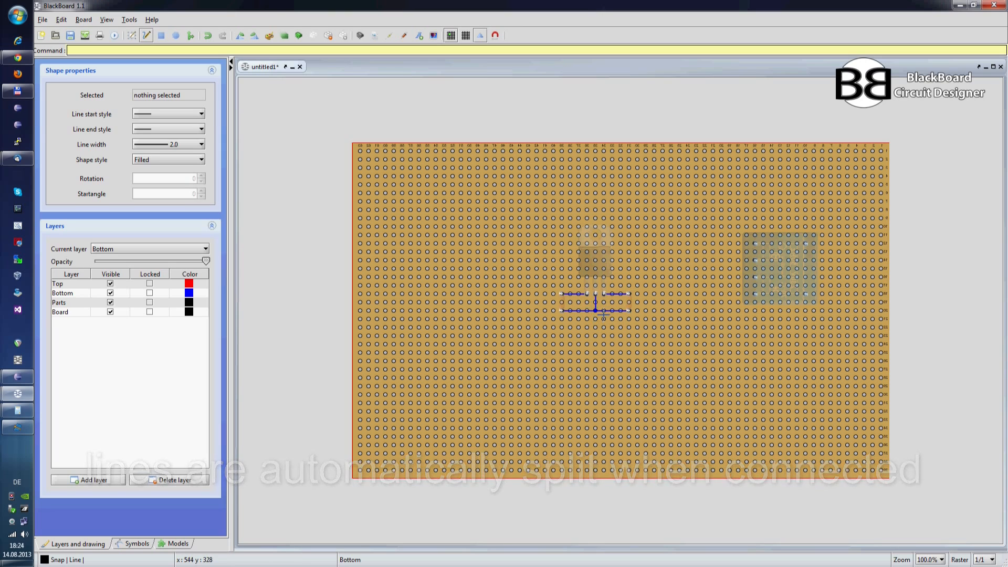
Step: Turn on magnetic mode and, in select mode, try stretching the vertical wire at its junction with the lower wire
click(495, 37)
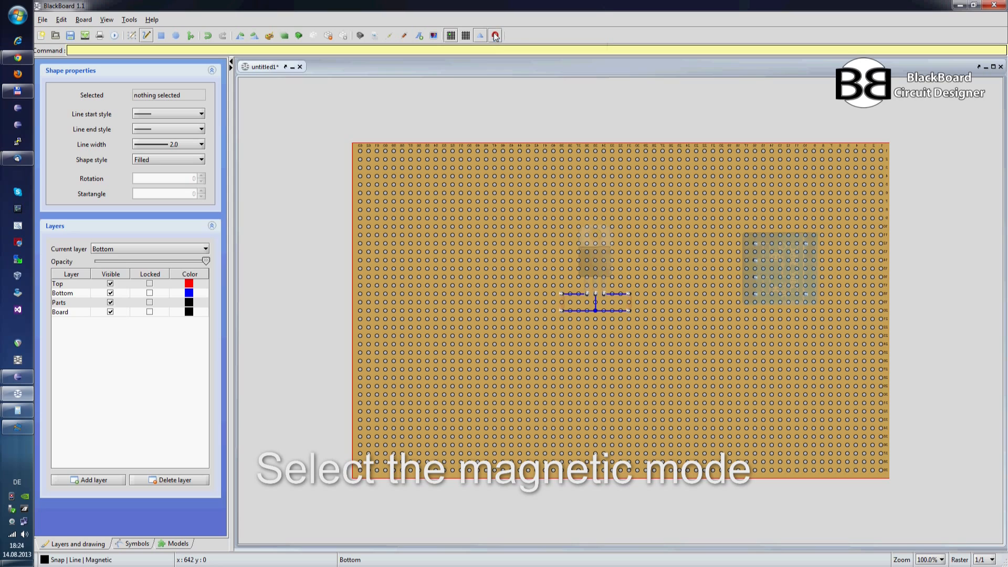
click(131, 35)
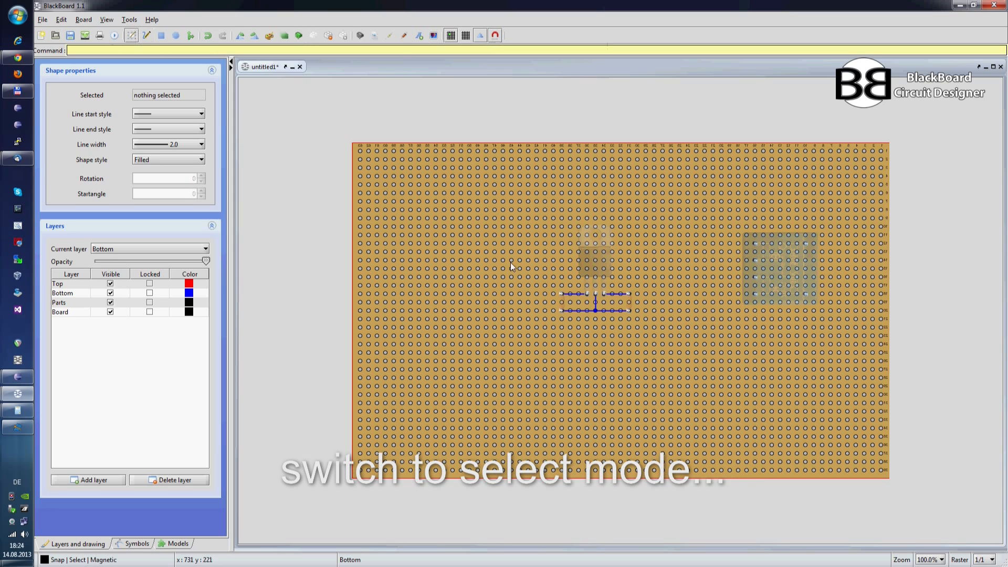
click(594, 311)
mouse_move(594, 311)
mouse_down()
mouse_move(595, 333)
mouse_move(597, 321)
mouse_up()
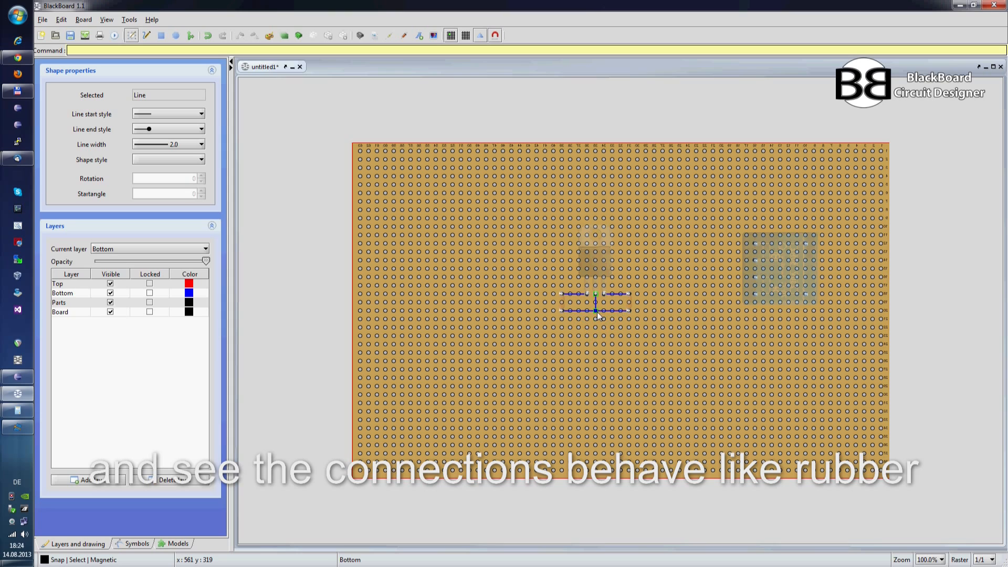
Step: Return to the board's top view and try moving the TO220 part and the lower wiring while they are magnetic
click(481, 39)
mouse_move(639, 253)
mouse_down()
mouse_move(632, 247)
mouse_move(649, 240)
mouse_move(637, 257)
mouse_up()
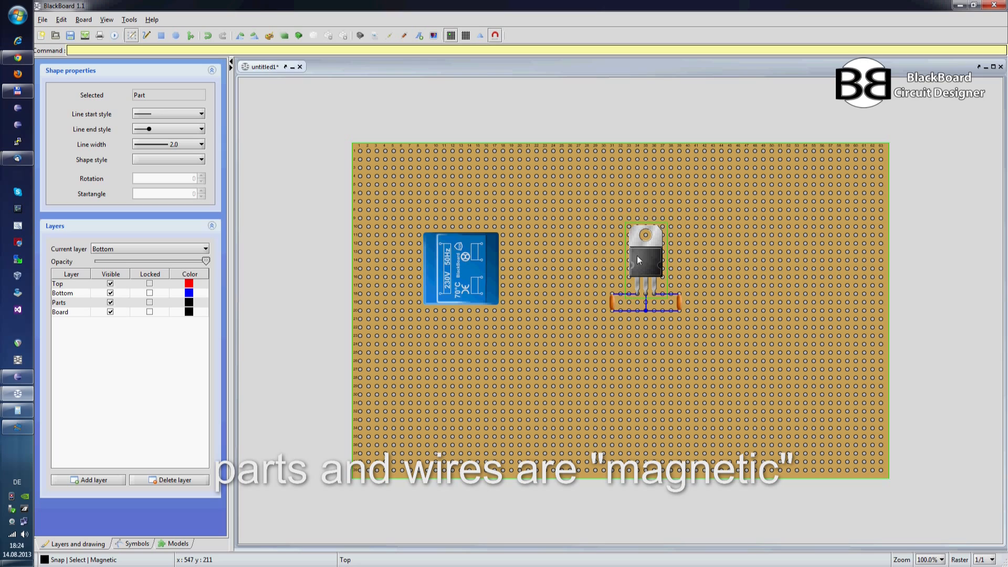
click(682, 271)
click(663, 309)
drag(662, 309, 690, 307)
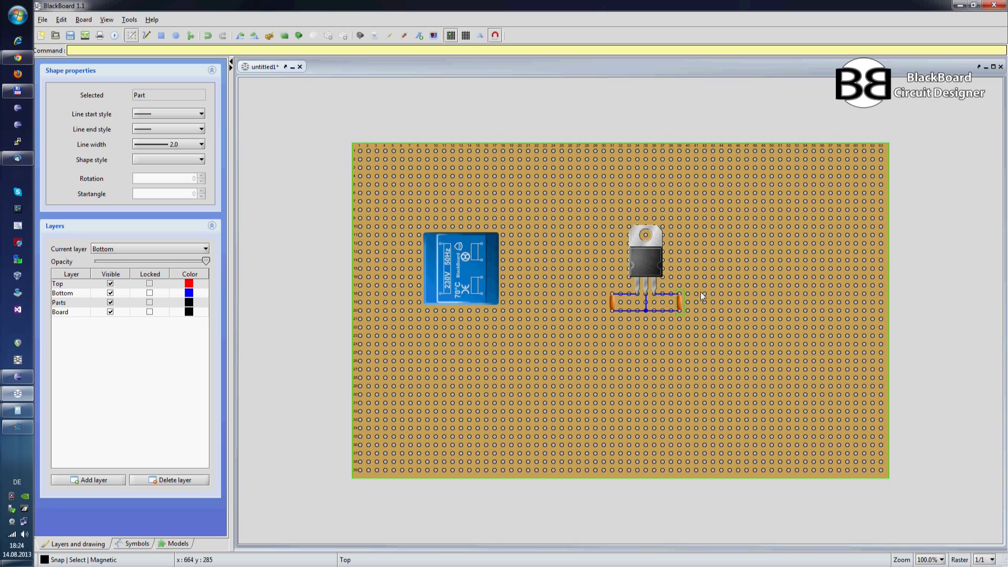
click(701, 292)
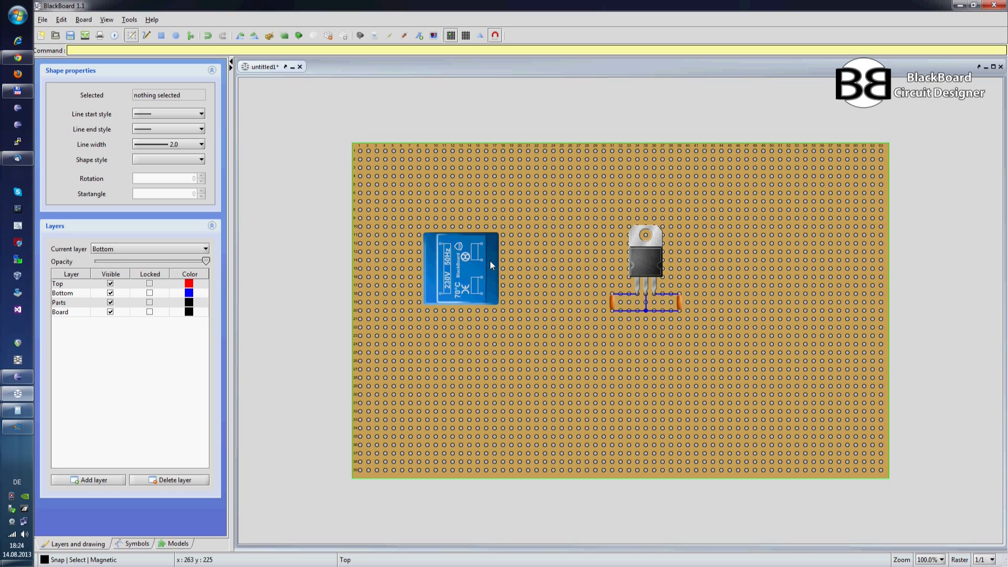
Step: Filter the parts library by "rect", add the BridgeRect 3.5x19mm part and place it upright between the transformer and the TO220
click(359, 35)
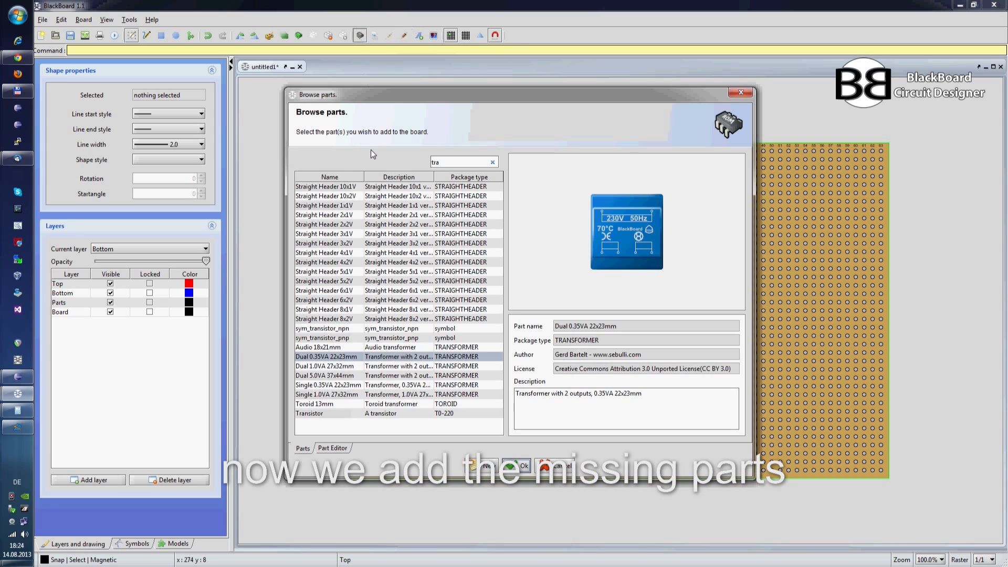
drag(440, 159, 431, 159)
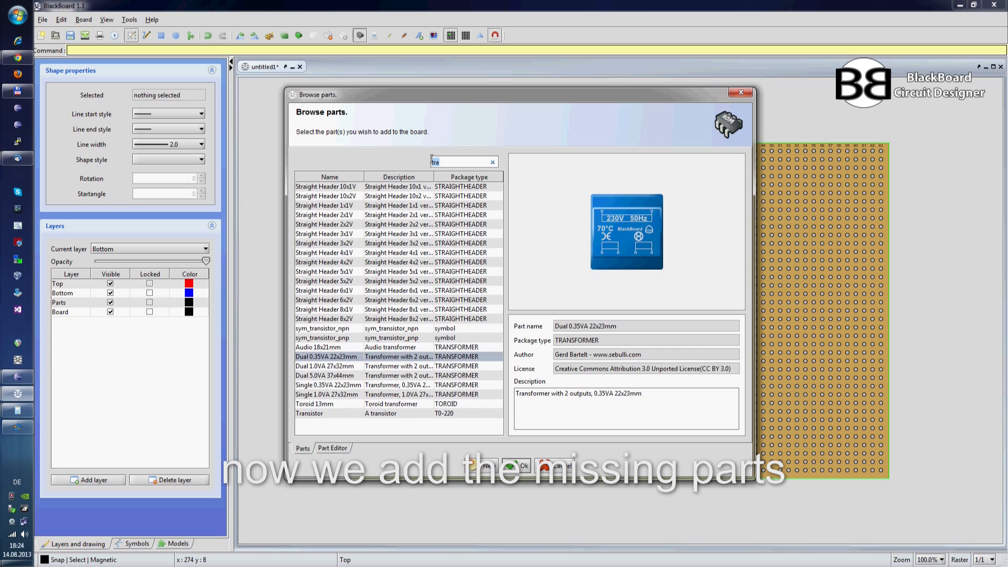
text(rect)
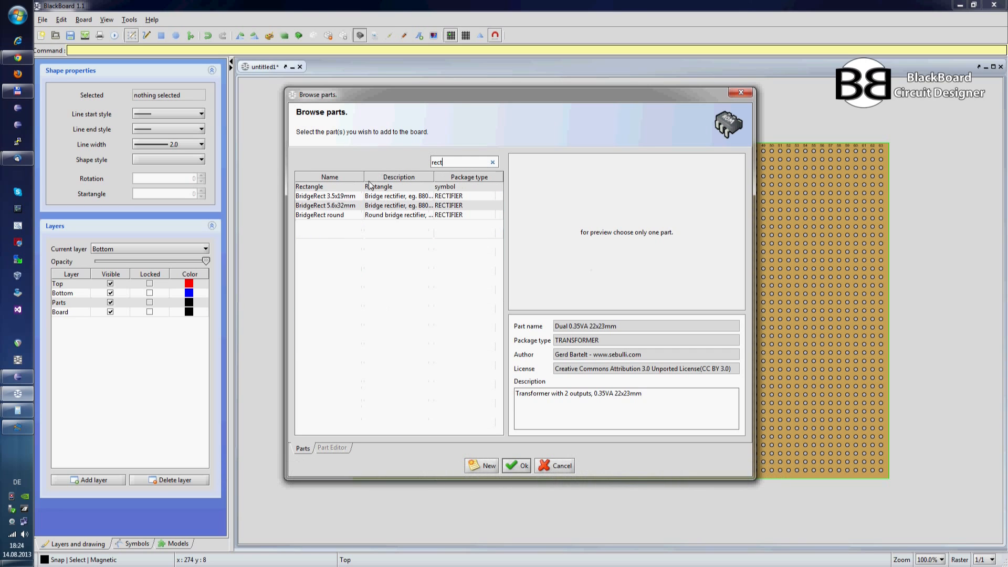
click(356, 196)
click(511, 464)
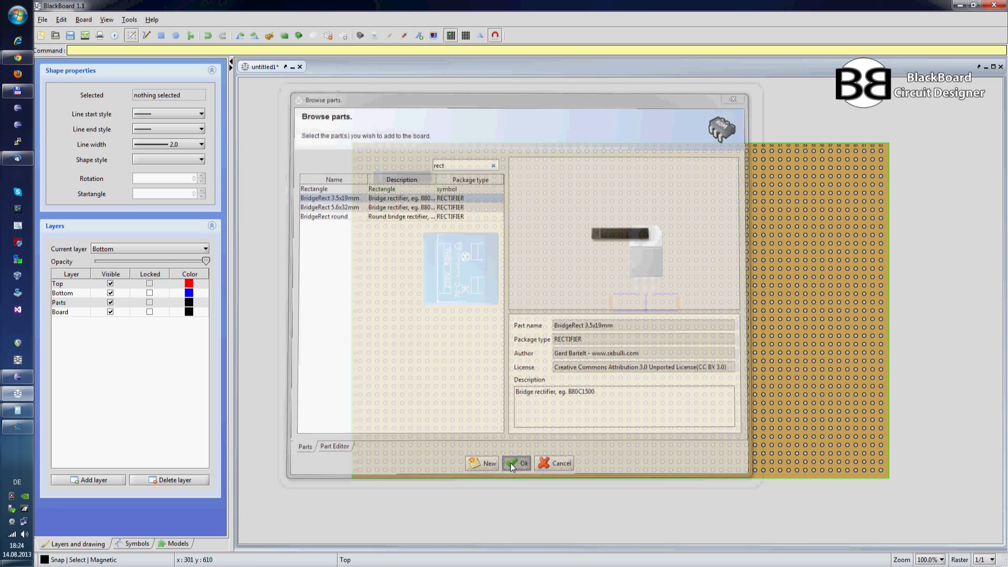
drag(420, 181, 536, 260)
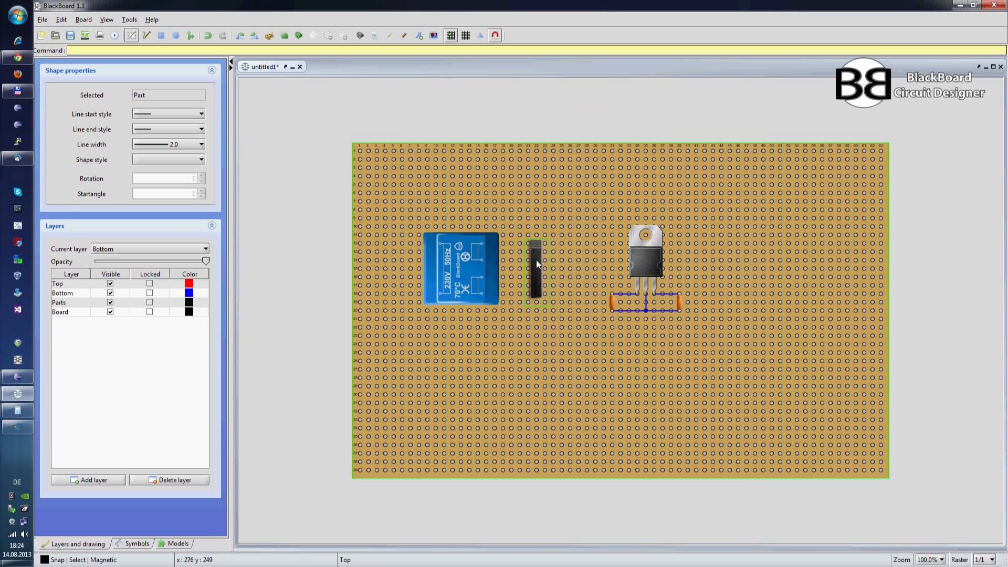
click(563, 297)
Step: Show the board's bottom side and move the bridge rectifier to the Parts layer
key(f)
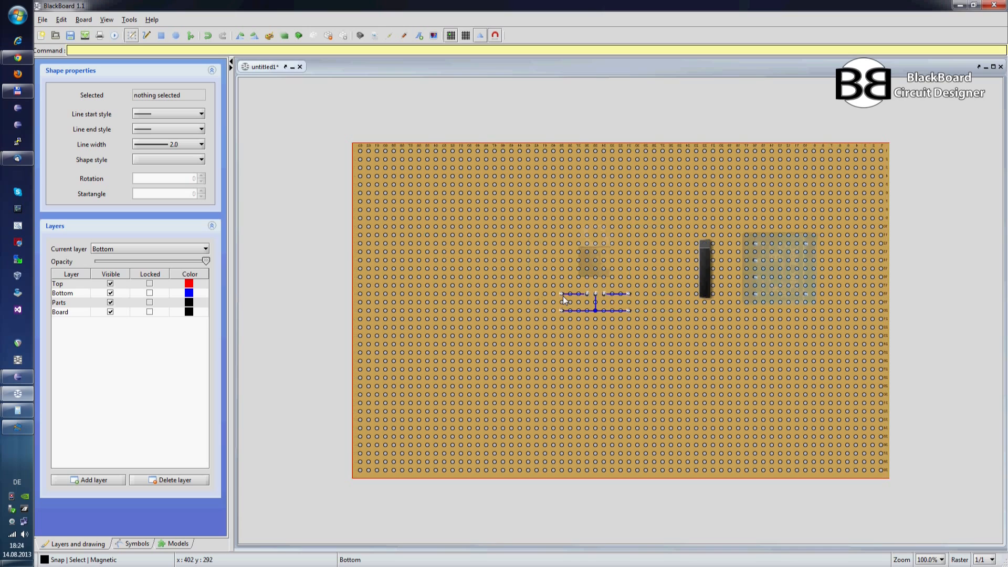
click(709, 270)
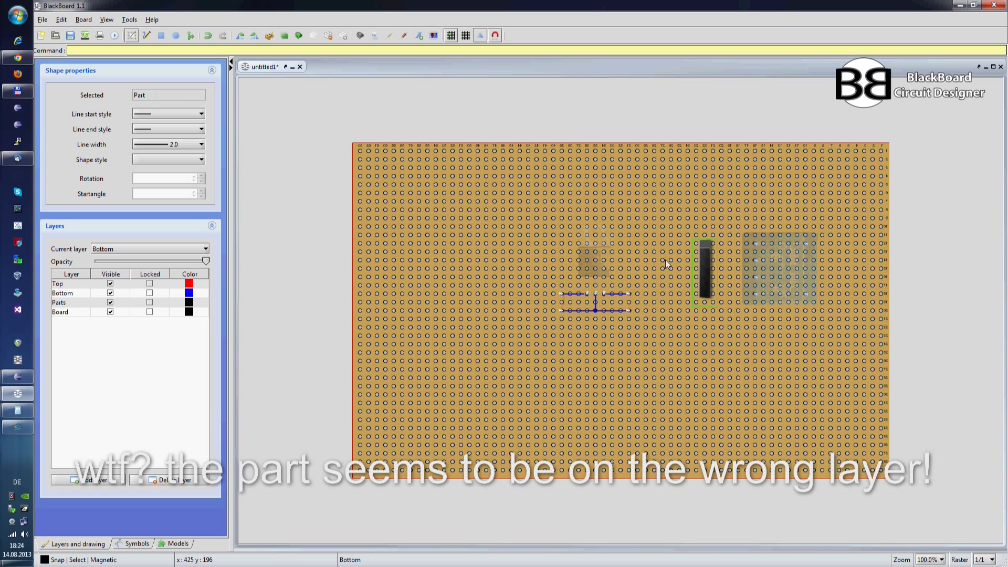
right_click(704, 269)
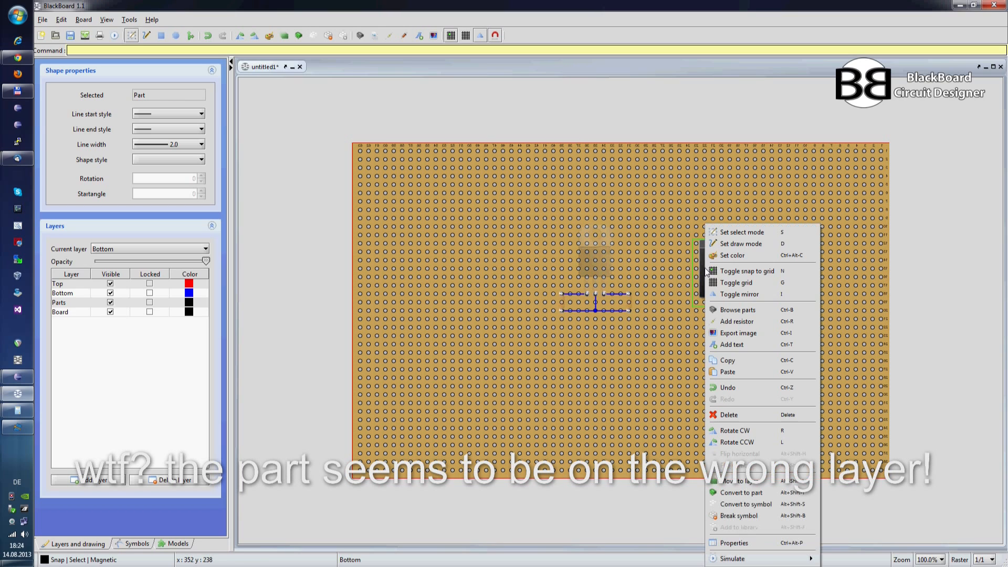
click(685, 280)
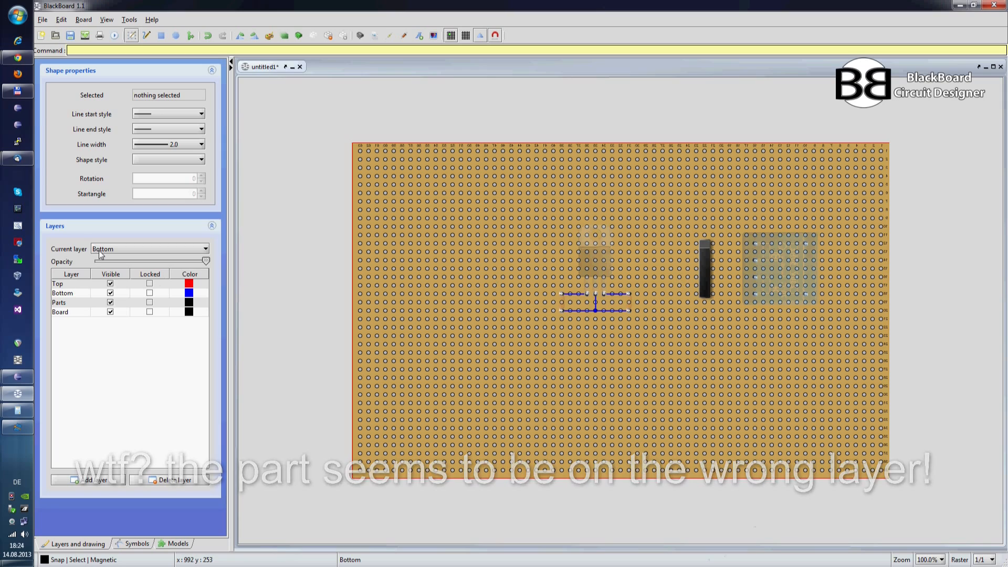
click(111, 298)
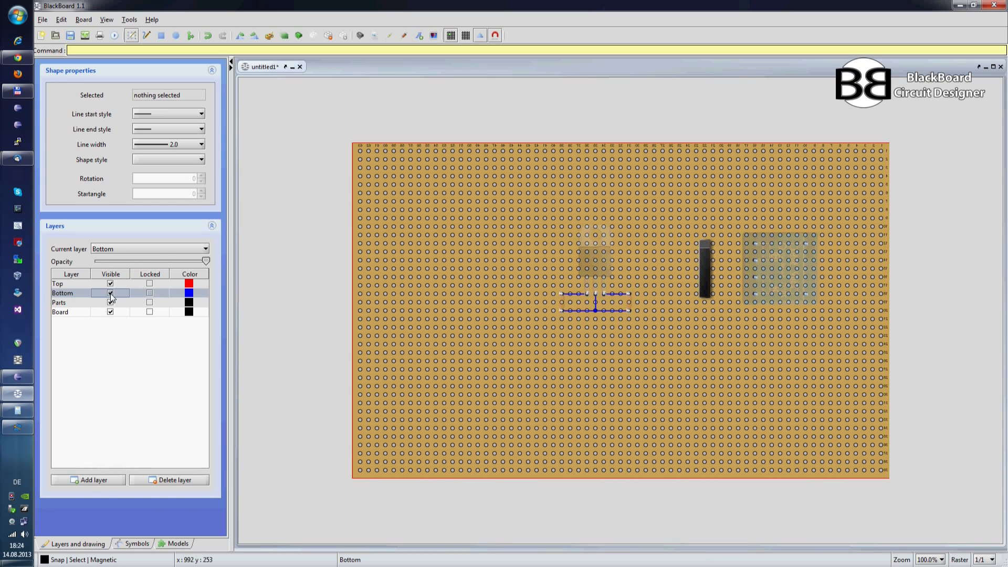
click(702, 261)
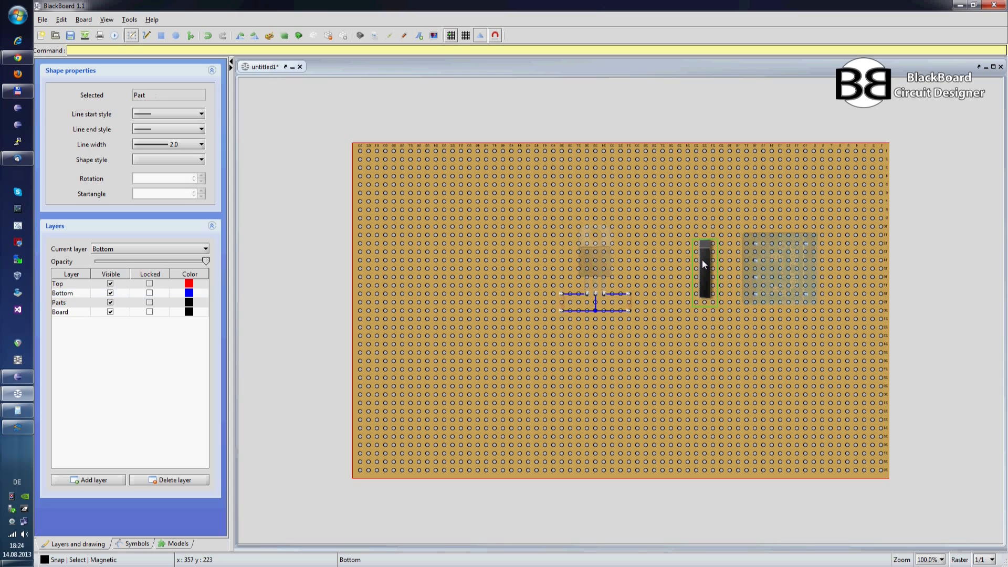
right_click(702, 260)
click(711, 481)
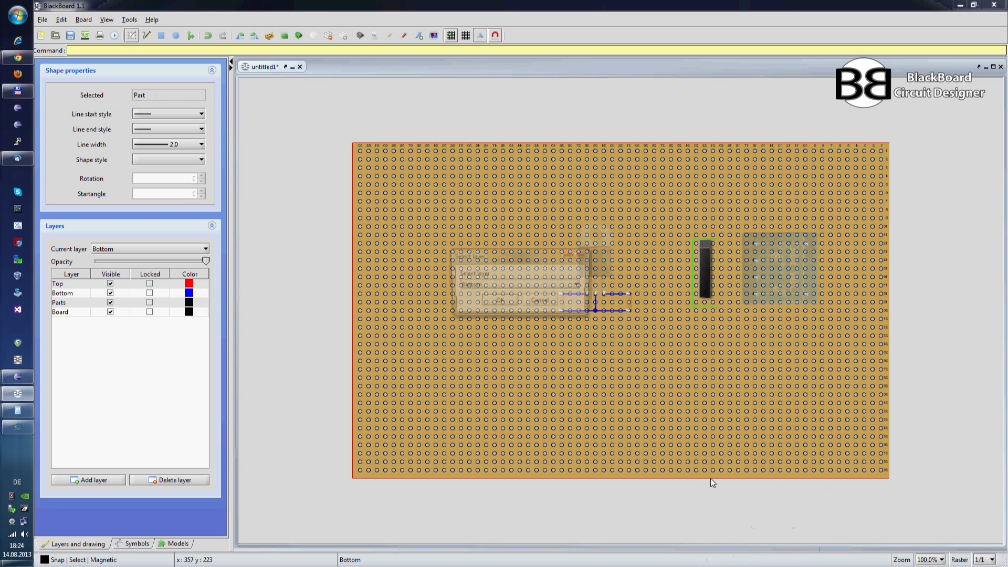
click(506, 287)
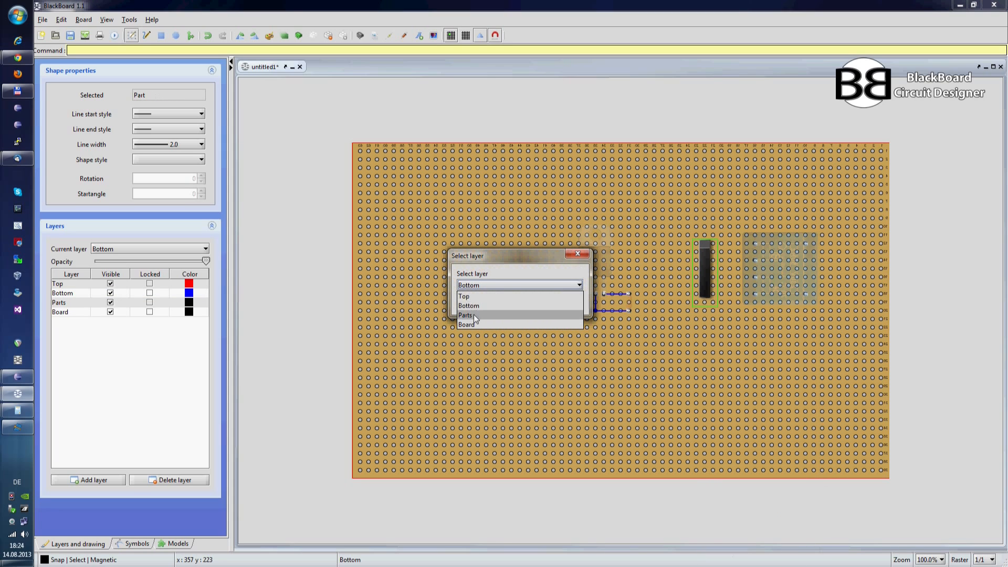
click(488, 311)
click(498, 301)
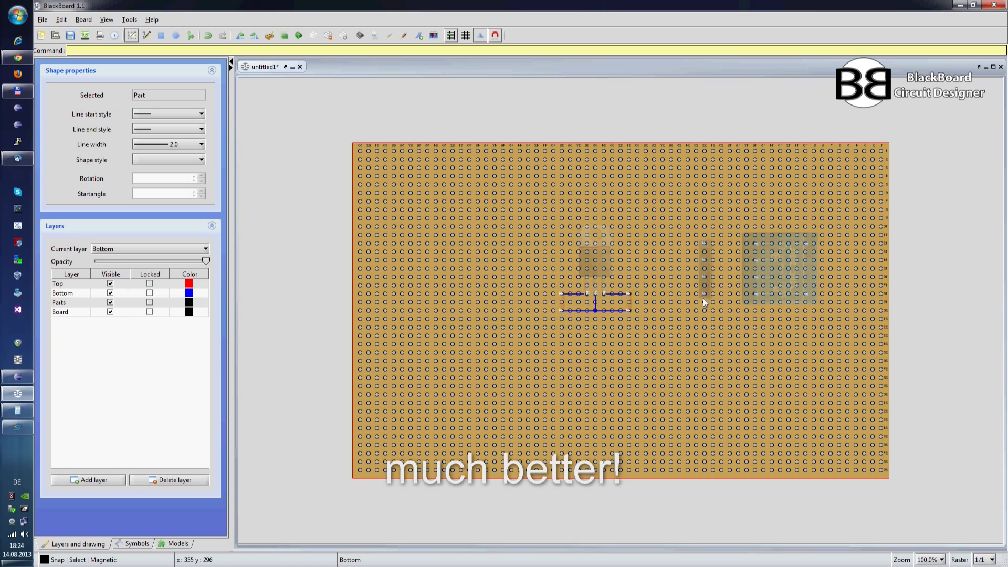
Step: Wire two transformer outputs to the rectifier's first and third pins, and its second and fourth pins to the nearest capacitor's upper and lower pins
key(l)
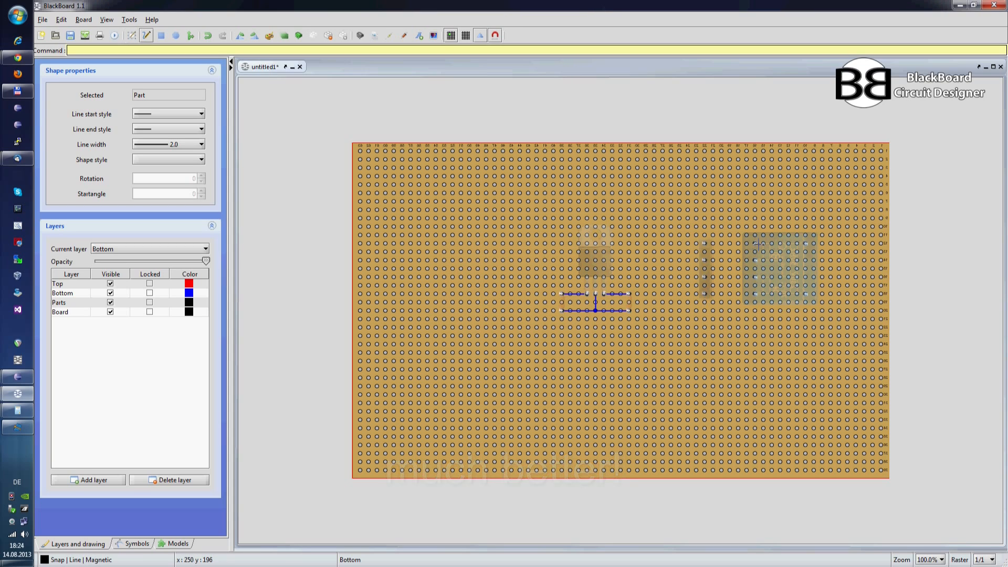
drag(755, 243, 704, 243)
mouse_move(755, 277)
mouse_down()
mouse_move(630, 260)
mouse_move(628, 294)
mouse_up()
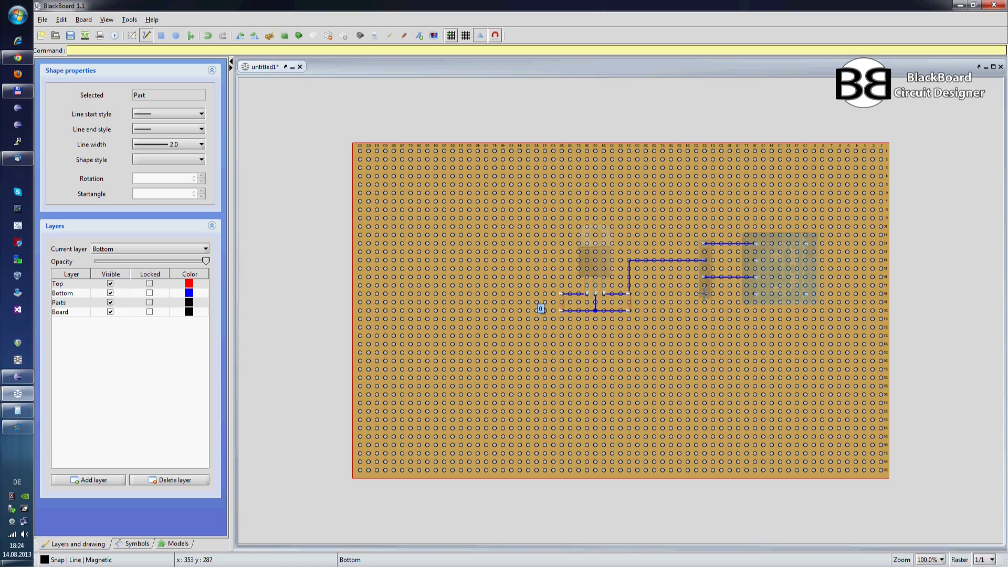
mouse_move(703, 293)
mouse_down()
mouse_move(652, 294)
mouse_move(654, 310)
mouse_move(629, 310)
mouse_up()
Step: Return to the top view and briefly hide the Parts layer to check which parts belong to it
key(ctrl+m)
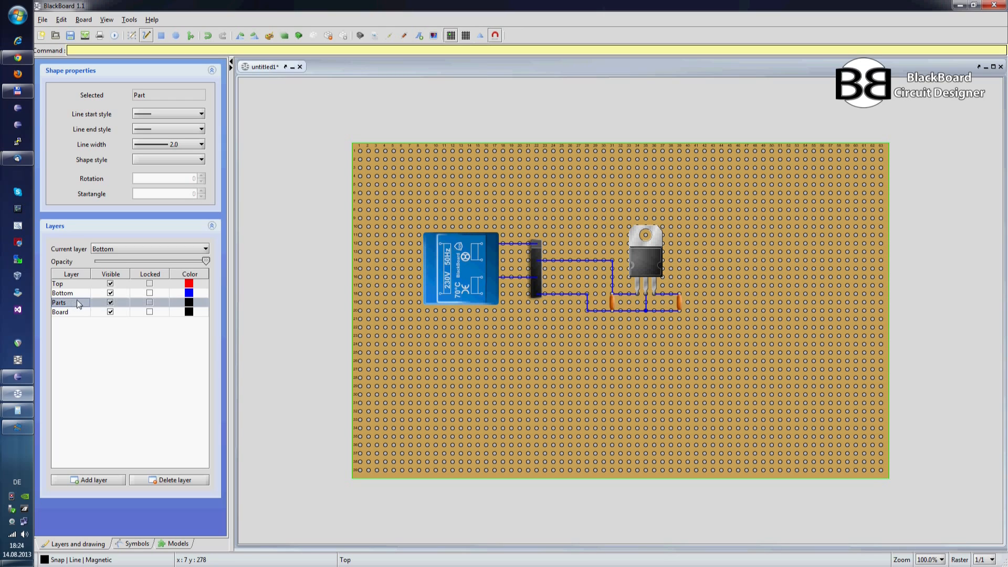
click(111, 302)
click(110, 303)
Step: Move the transformer and the TO220 part together to the Parts layer, and check the assignment by hiding and reshowing that layer
right_click(466, 269)
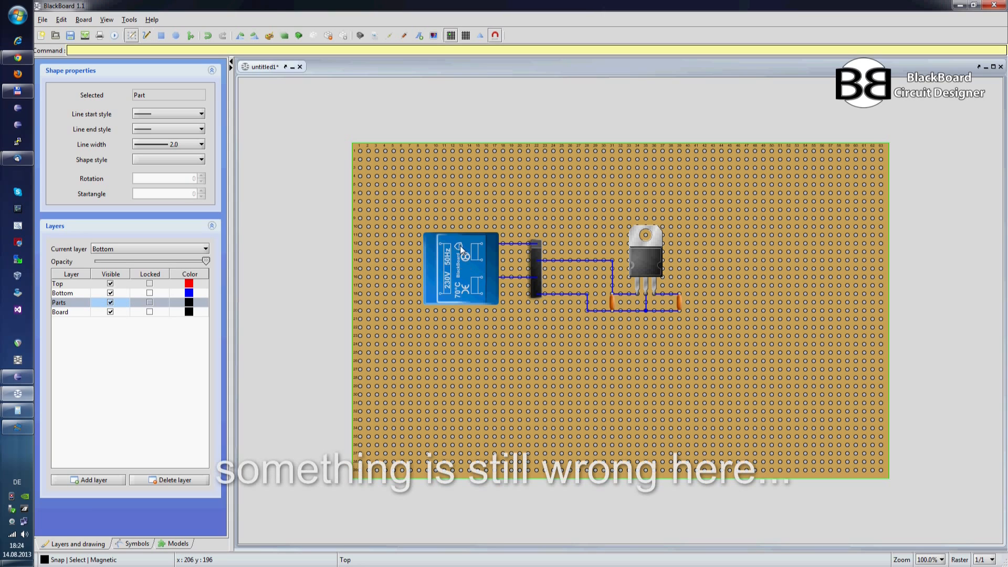
click(461, 245)
ctrl+click(651, 248)
right_click(651, 247)
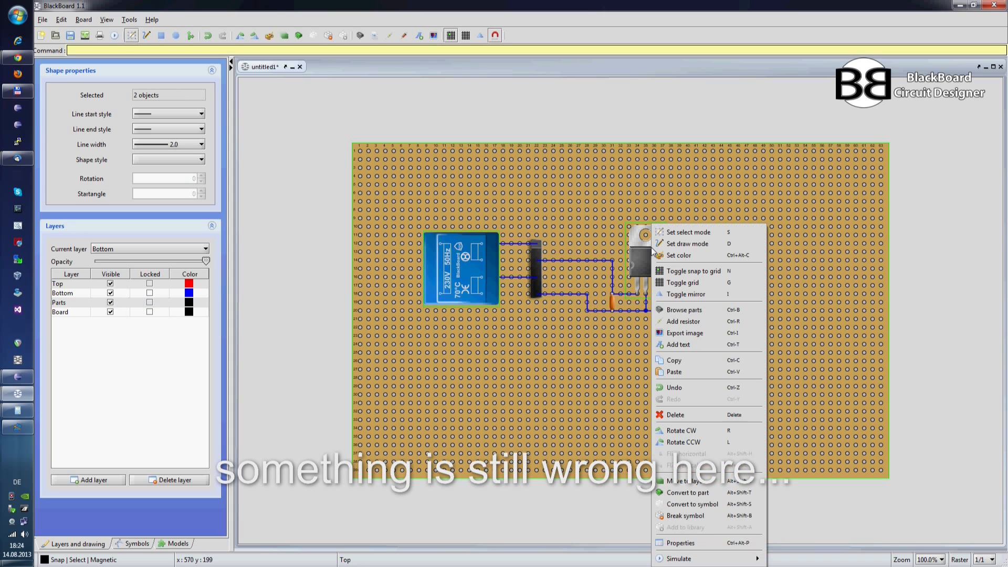
click(667, 492)
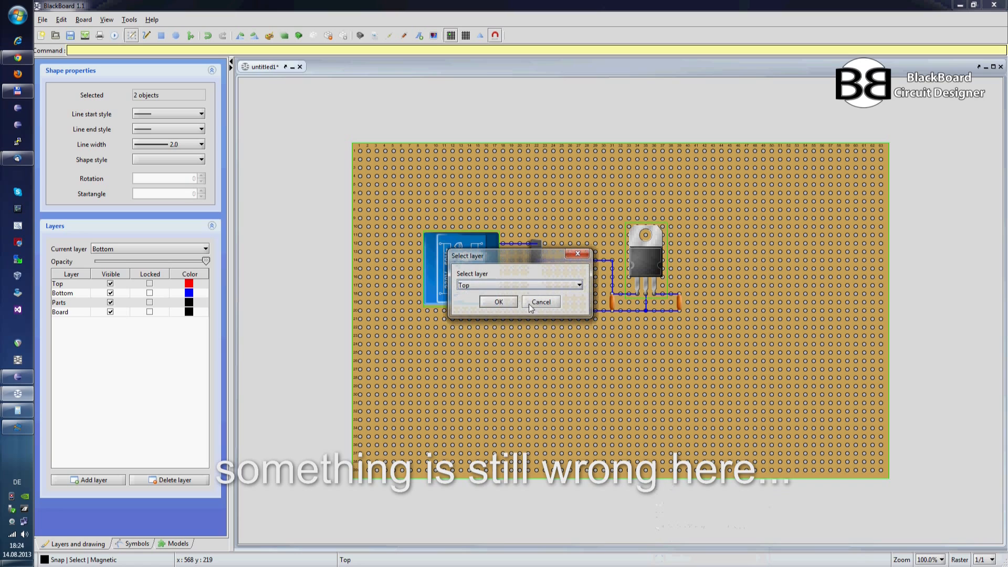
click(502, 286)
click(481, 315)
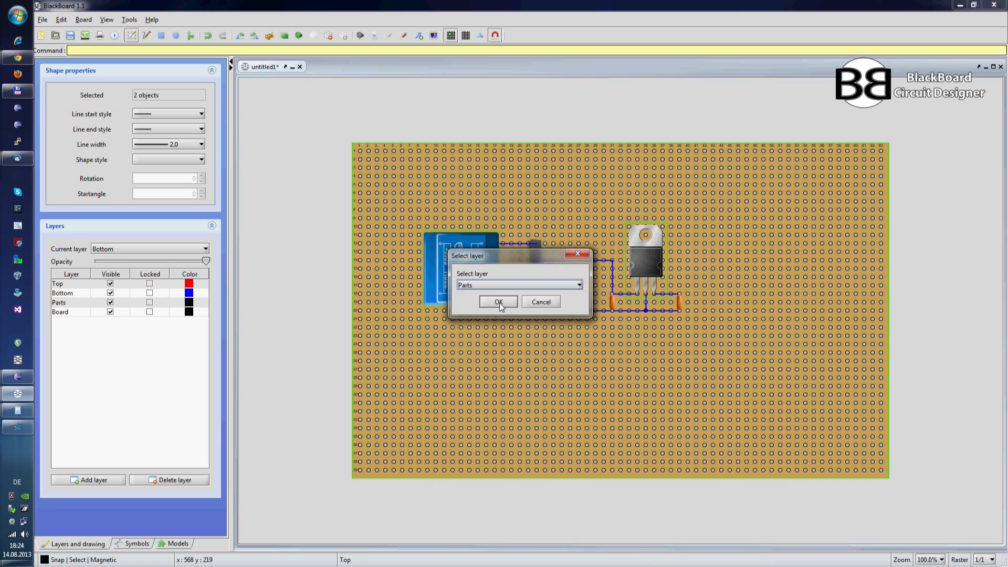
click(501, 301)
click(110, 302)
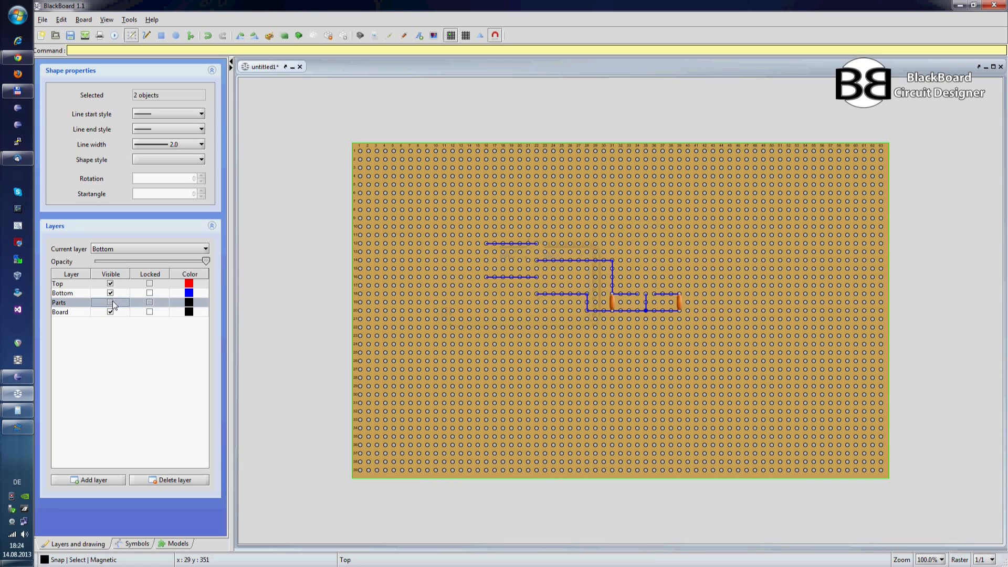
click(111, 302)
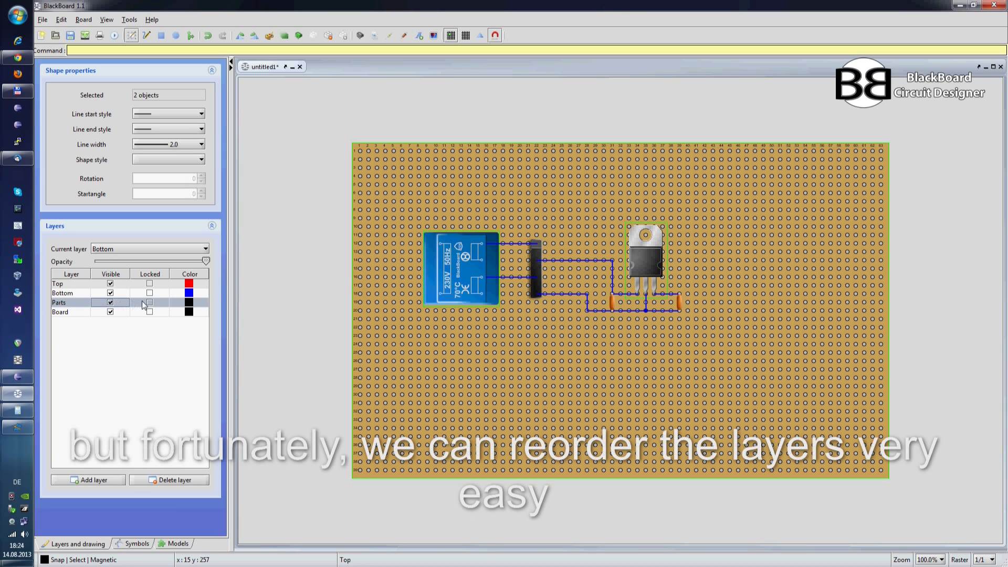
Step: Reorder the layers so that Parts sits directly above Bottom
drag(140, 303, 143, 290)
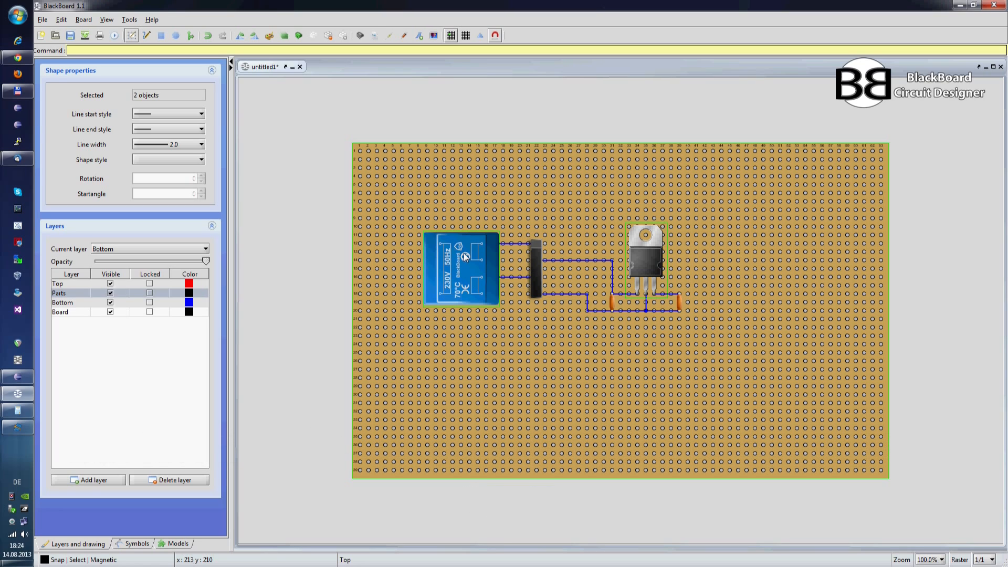
Step: Find the Straight Header 2x1V in the parts library, add it, rotate it upright and place it right of the second capacitor
click(364, 38)
double_click(451, 164)
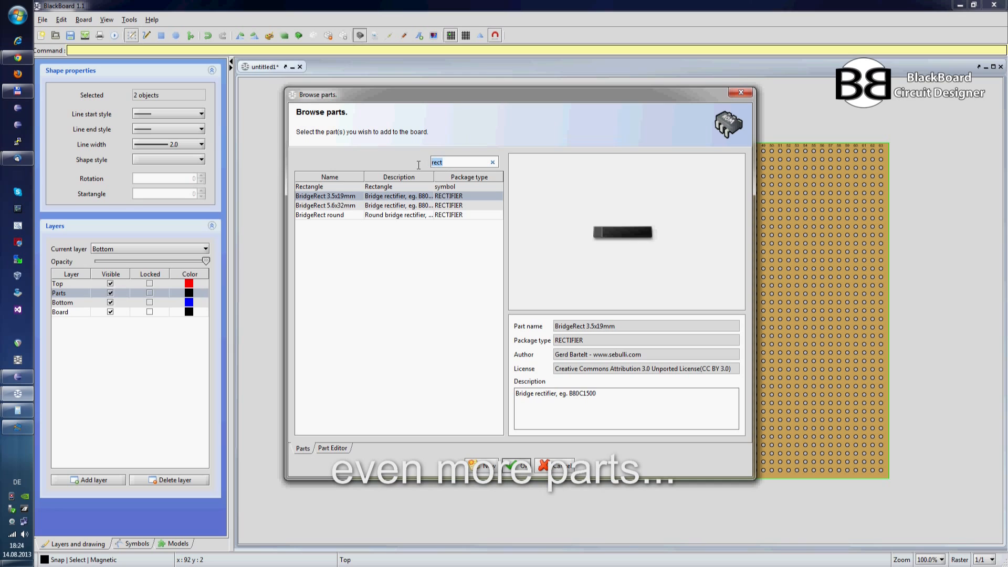
text(head)
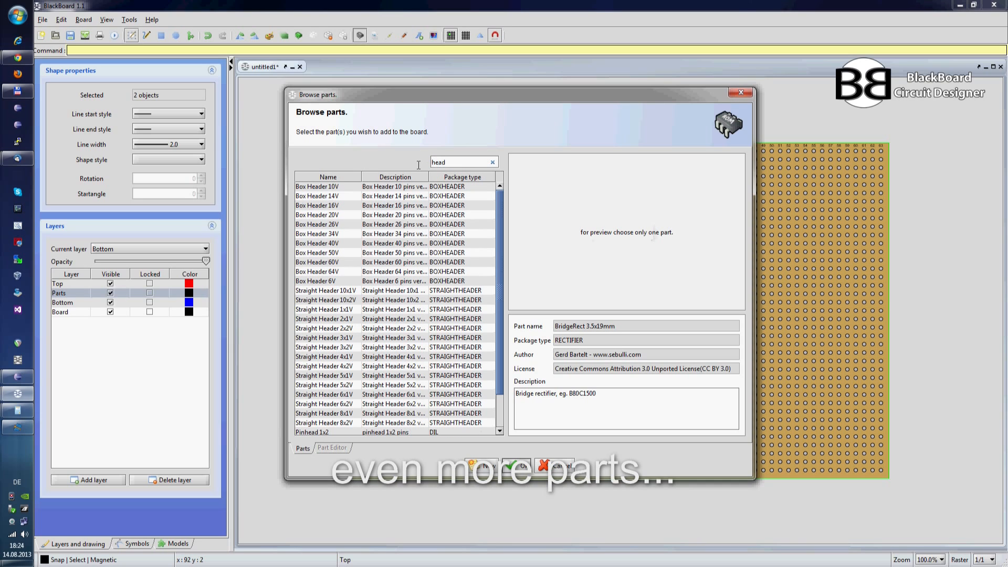
click(349, 321)
click(515, 464)
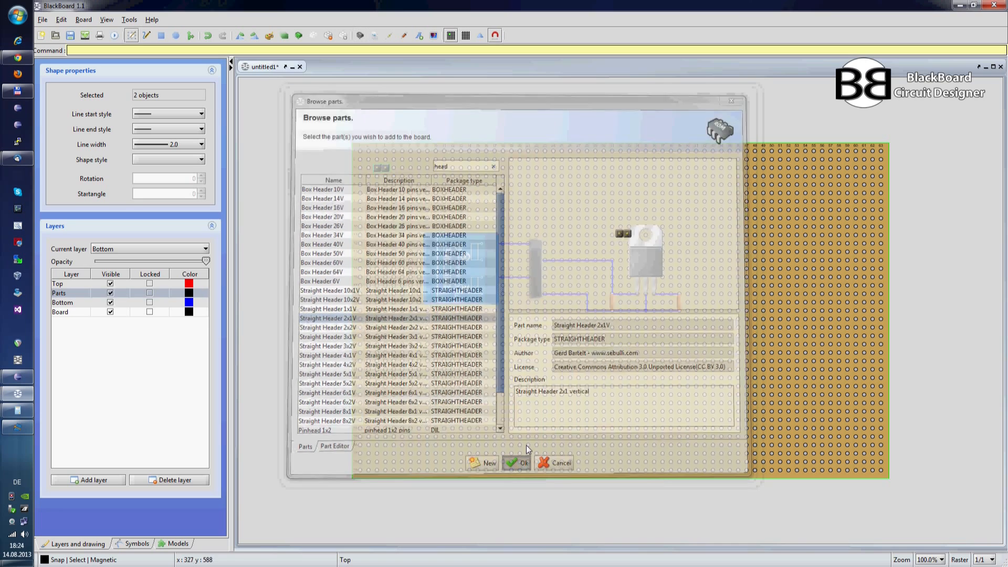
key(r)
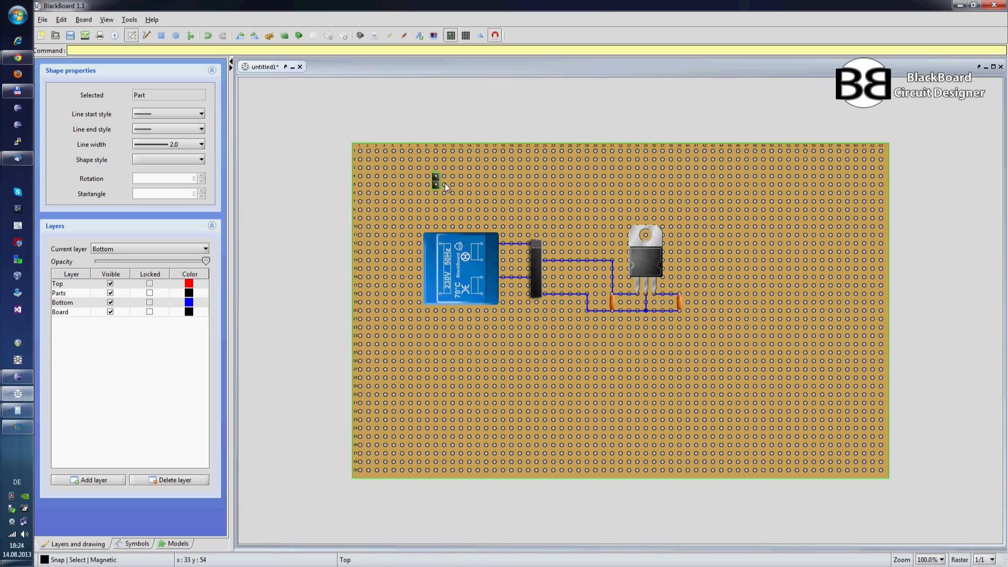
drag(691, 292, 706, 299)
click(720, 315)
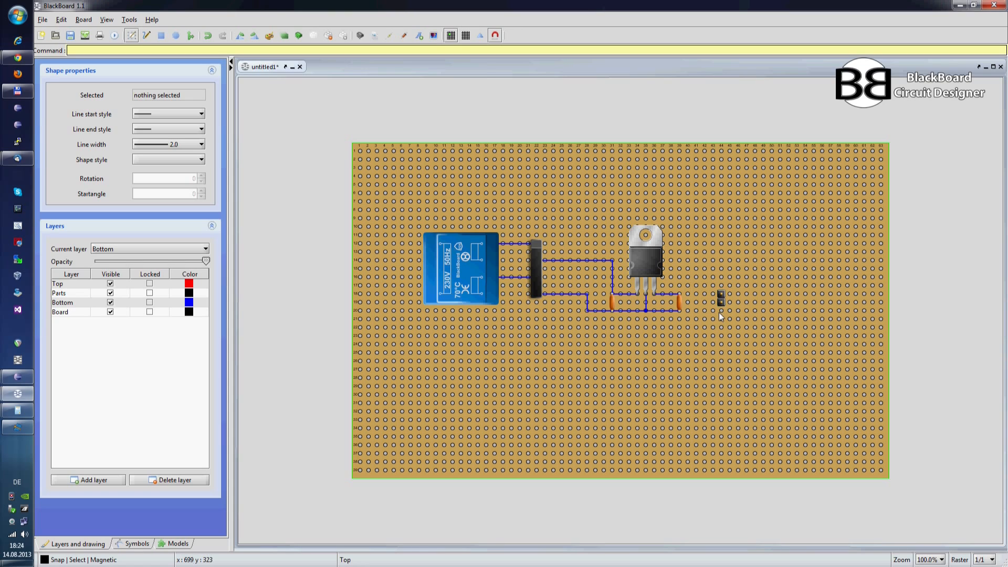
Step: Move the pin header to the Parts layer and wire its two pins to the neighbouring capacitor's upper and lower pins
click(146, 35)
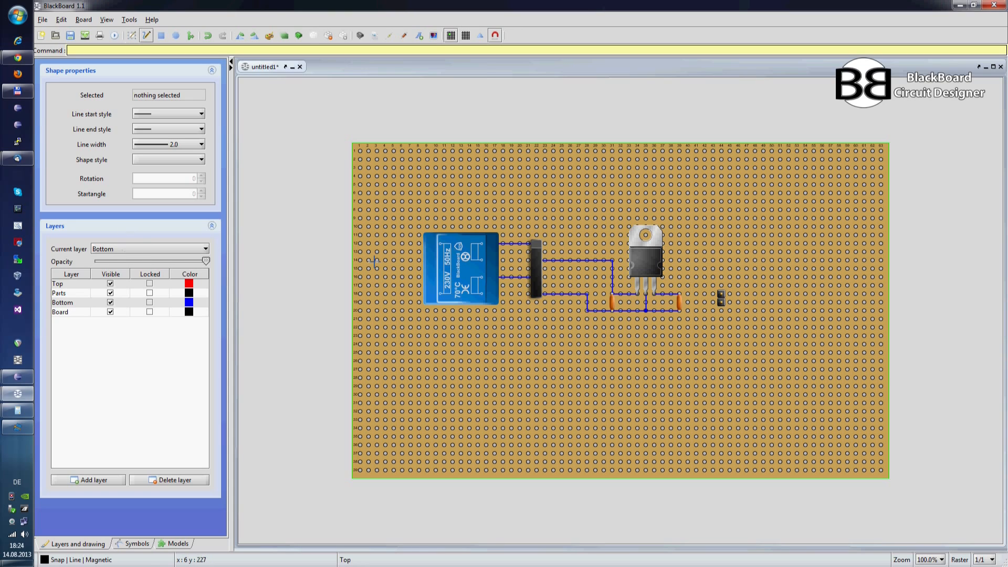
key(Escape)
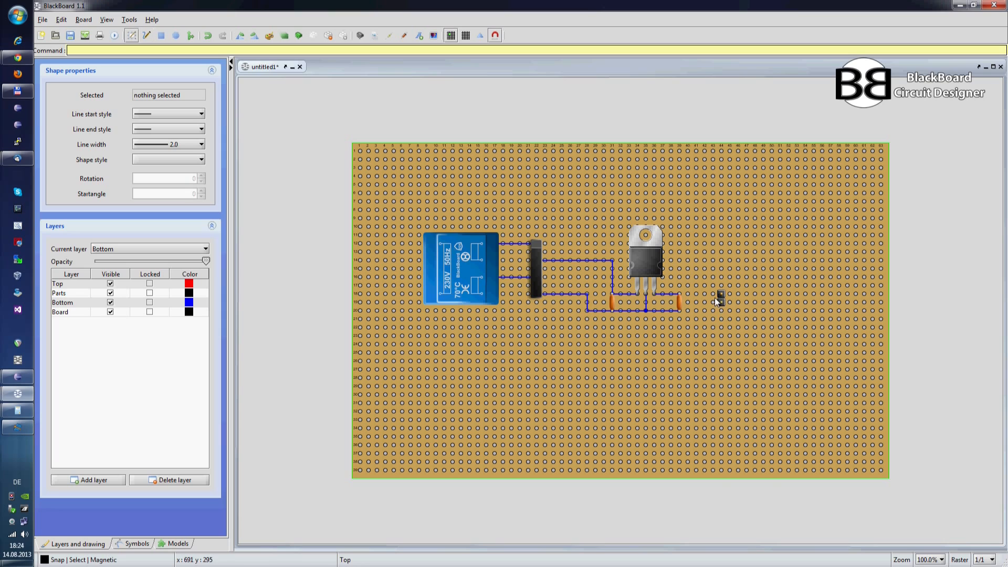
click(721, 298)
right_click(723, 297)
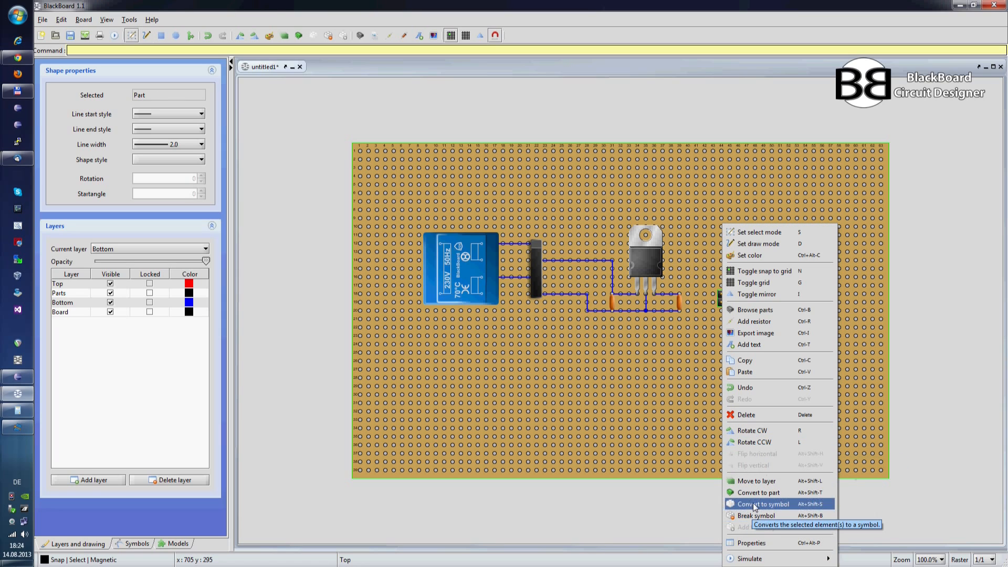
click(755, 482)
click(495, 285)
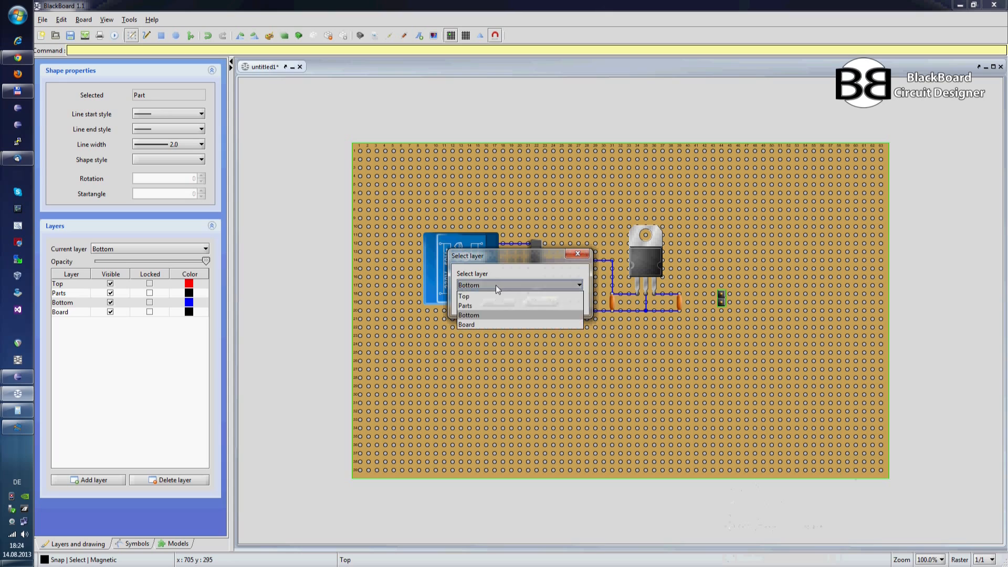
click(474, 304)
click(496, 307)
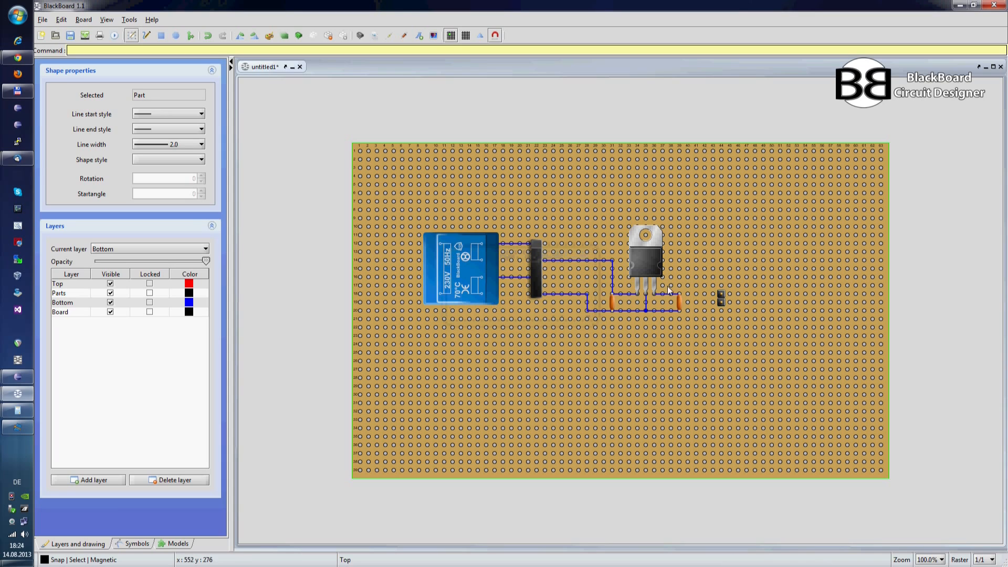
key(l)
mouse_move(680, 293)
mouse_down()
mouse_move(721, 293)
mouse_move(719, 310)
mouse_move(721, 301)
mouse_up()
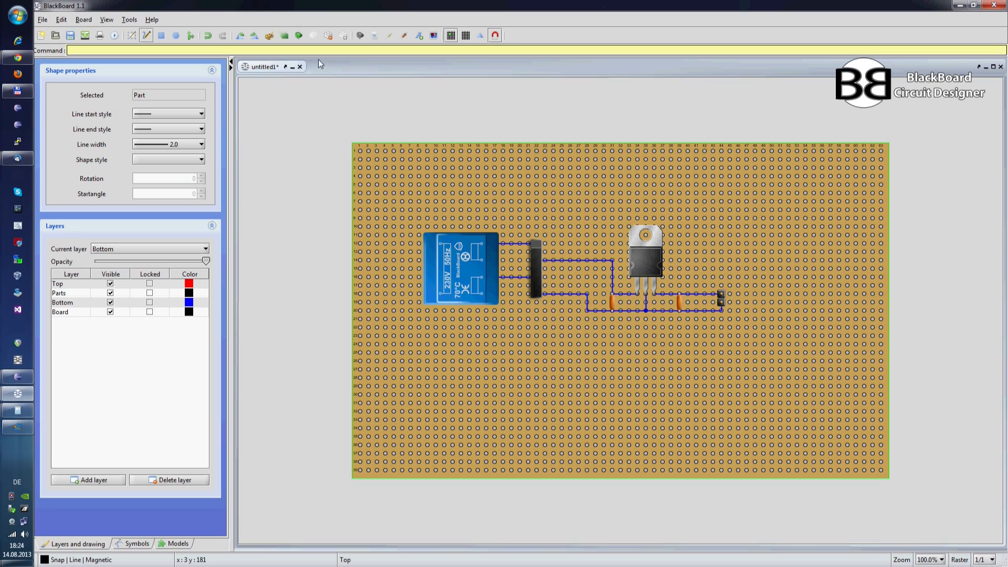
Step: Search the parts library for "con" and add the two-pin connector Block 2.54mm 2 to the board
click(358, 40)
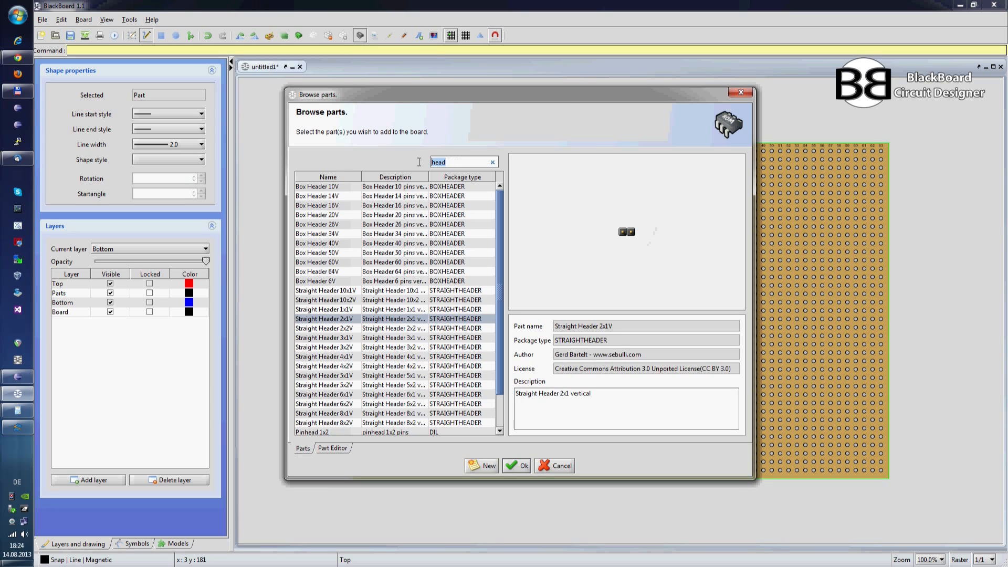
click(358, 188)
click(357, 196)
drag(447, 163, 428, 163)
text(con)
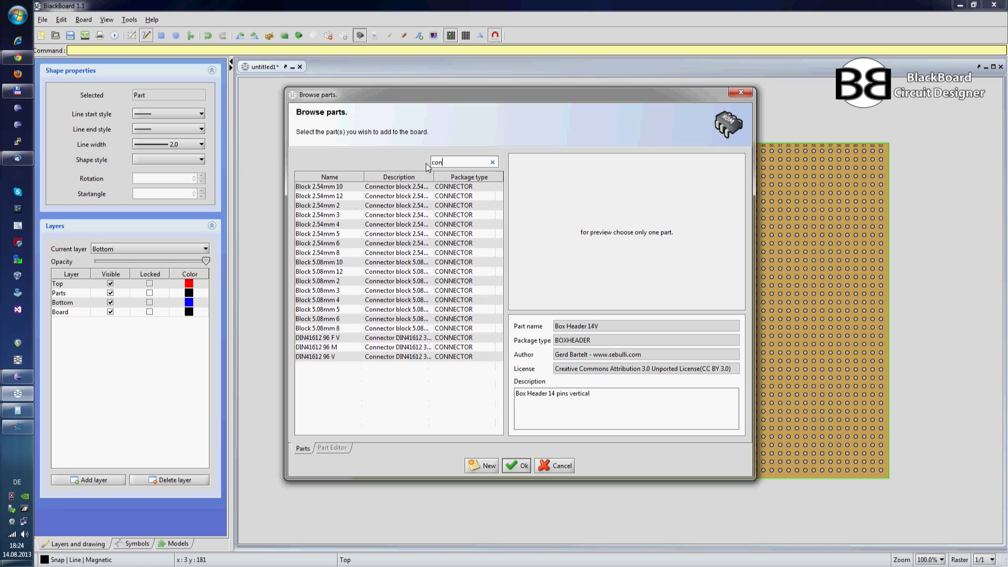
click(327, 206)
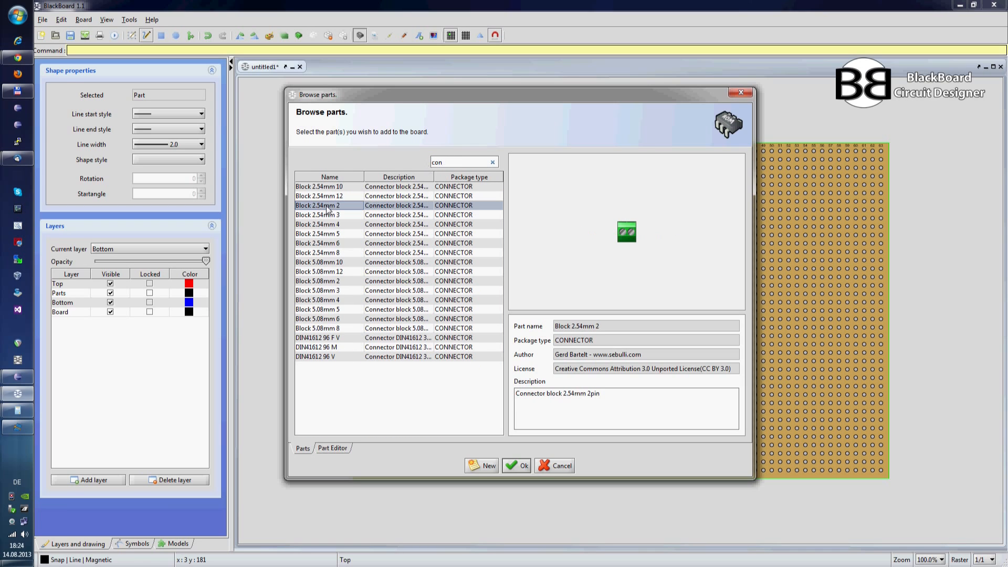
click(520, 465)
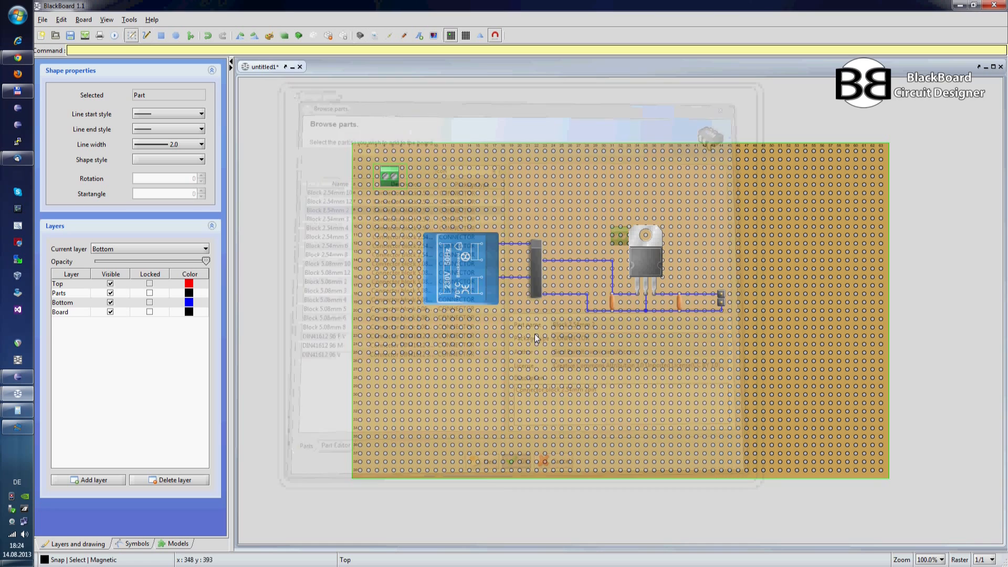
Step: Rotate the green connector block upright and place it just left of the transformer
key(ctrl+r)
key(ctrl+r)
key(ctrl+r)
key(ctrl+r)
key(ctrl+r)
key(ctrl+r)
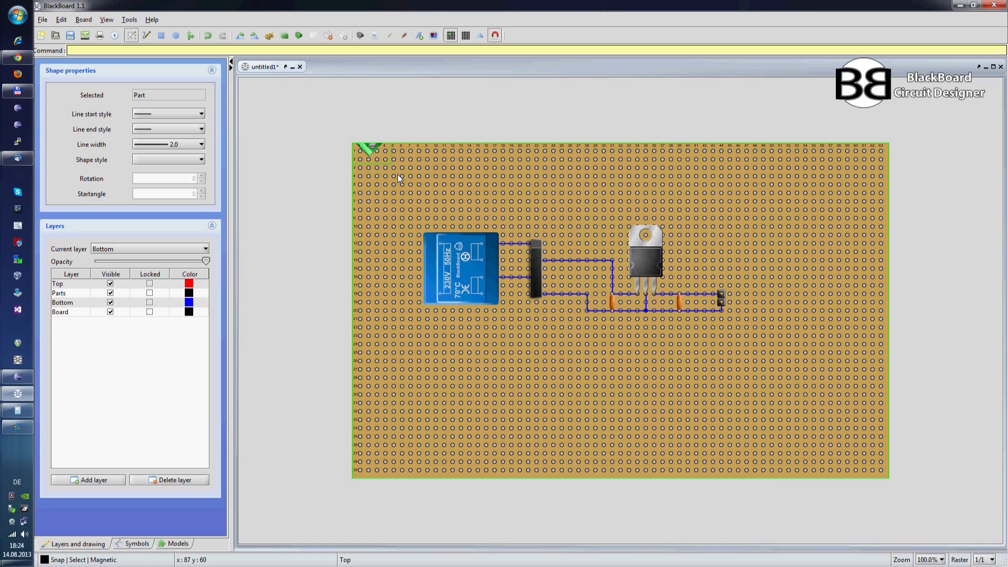
drag(389, 153, 388, 253)
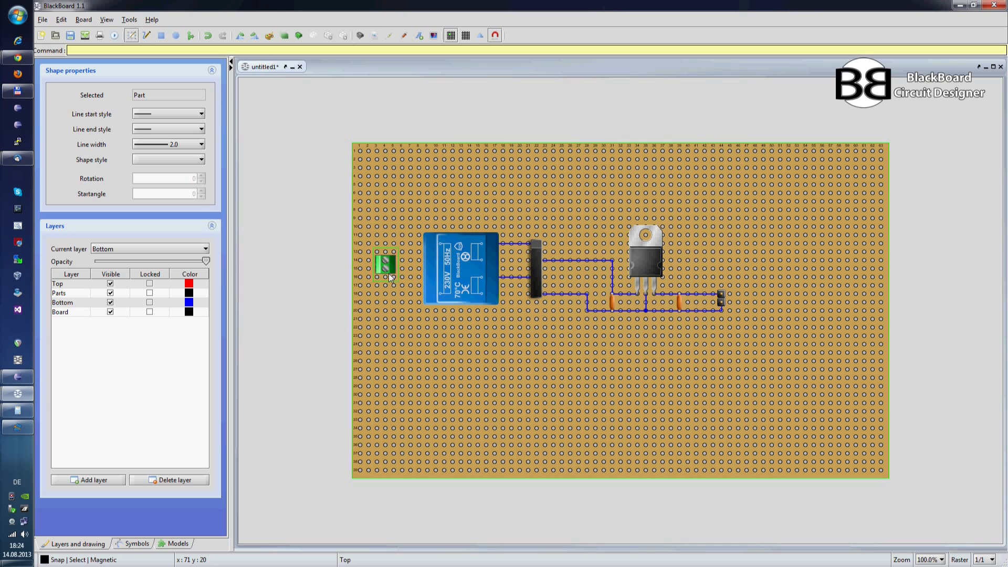
click(412, 240)
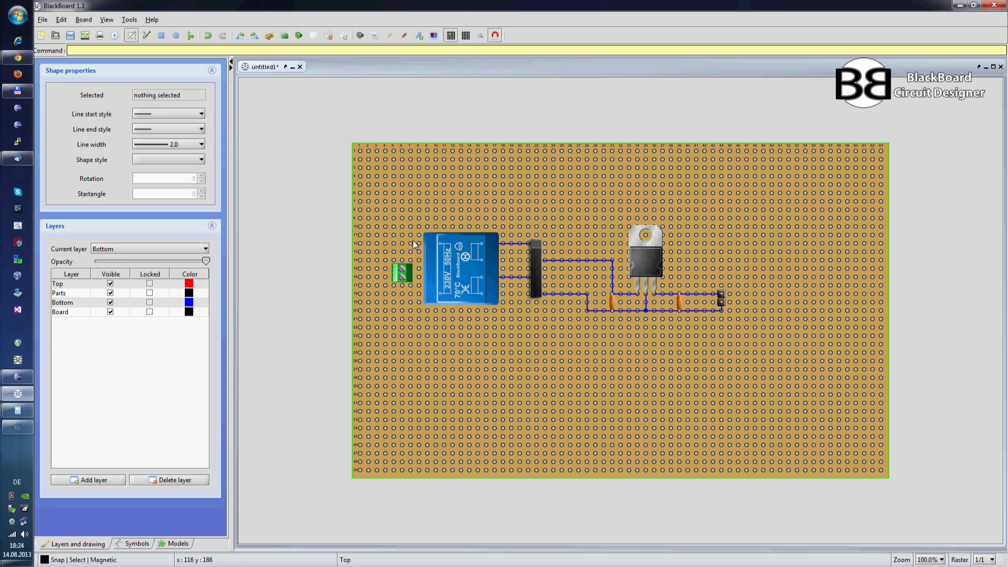
Step: Show the board's bottom side and move the TO220 part, rectifier, transformer and connector block together to the Top layer
key(ctrl+f)
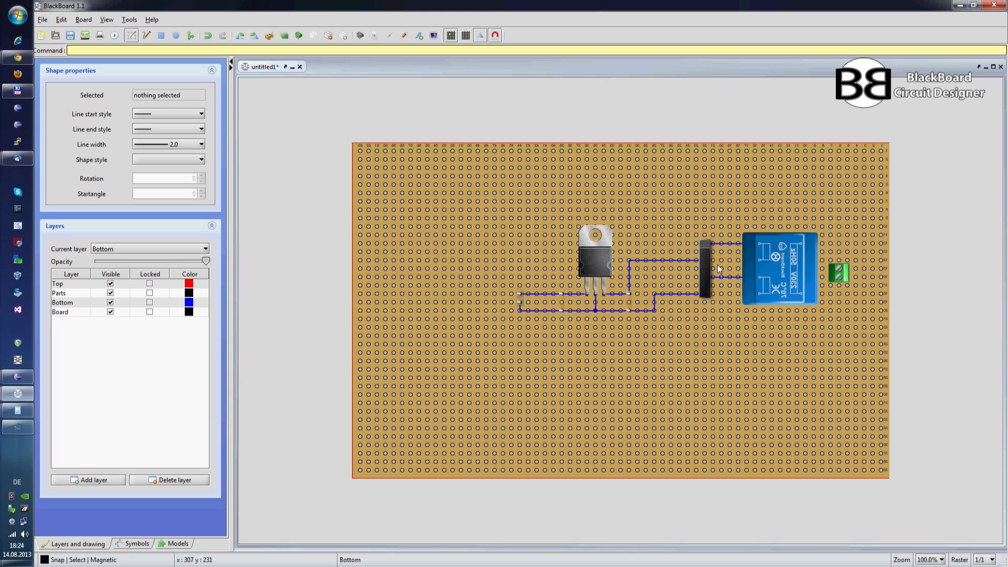
click(596, 264)
ctrl+click(703, 260)
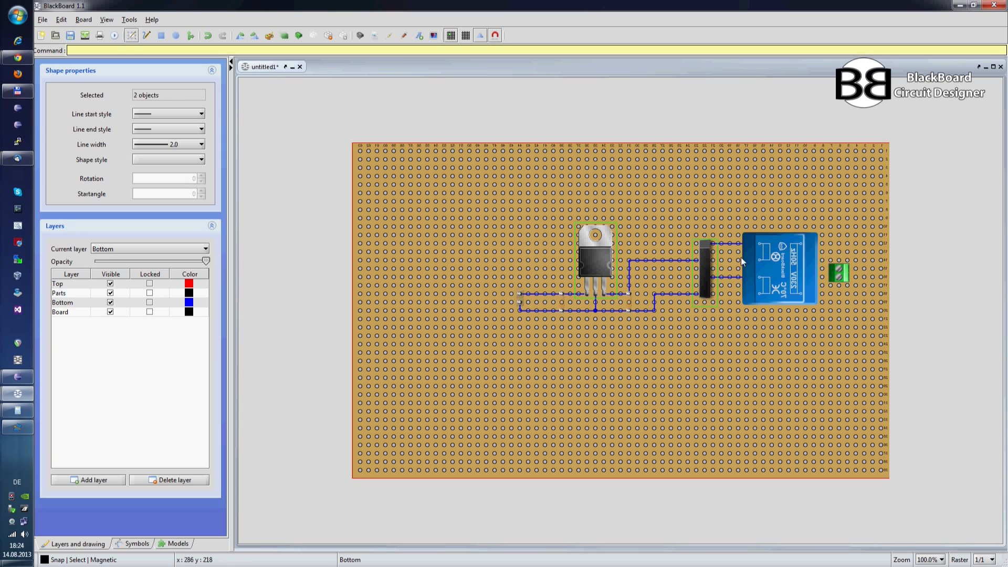
ctrl+click(839, 268)
right_click(842, 267)
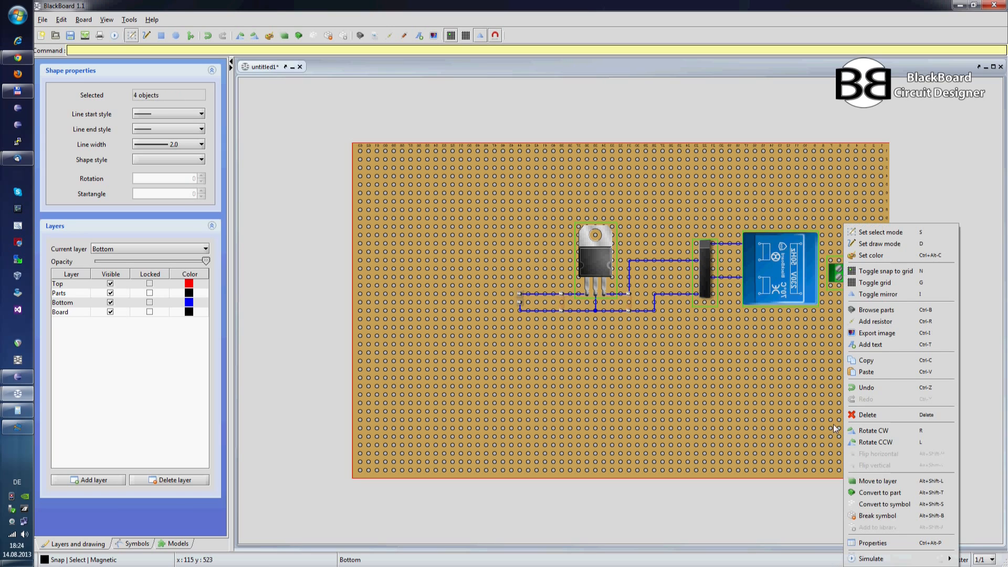
click(851, 479)
click(505, 285)
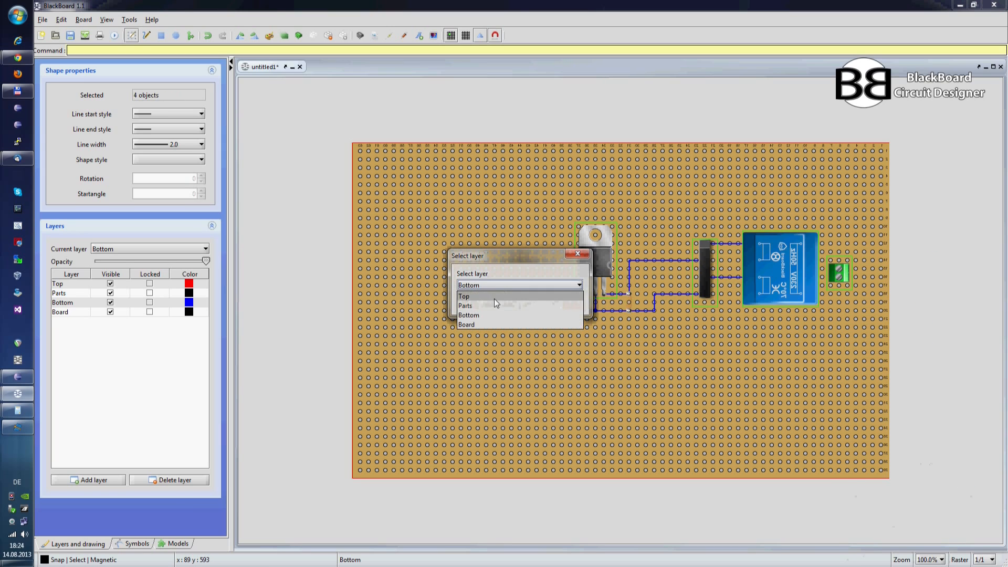
click(493, 299)
click(499, 302)
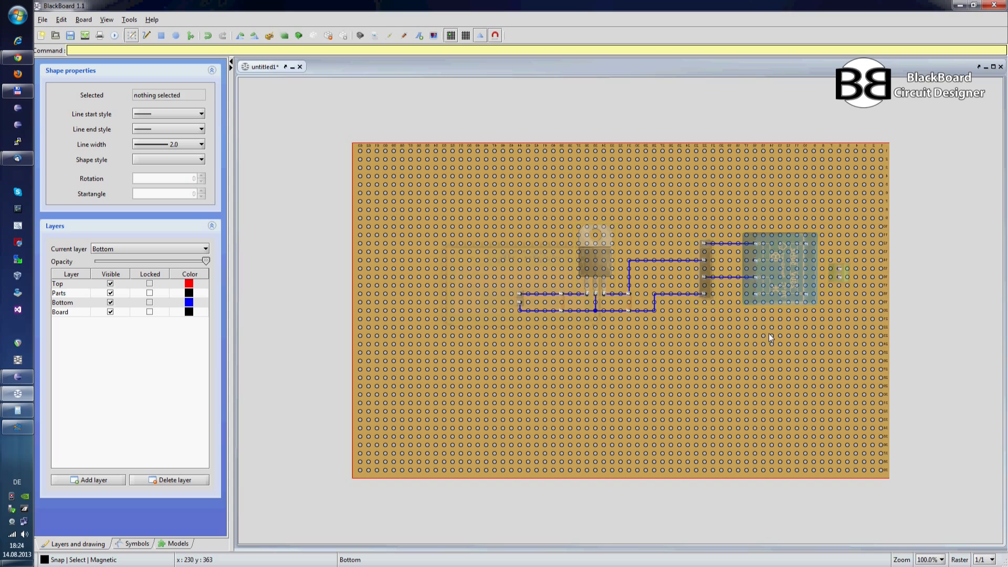
Step: Wire the transformer's two outer input pins to the connector block's upper and lower pins
key(l)
click(803, 243)
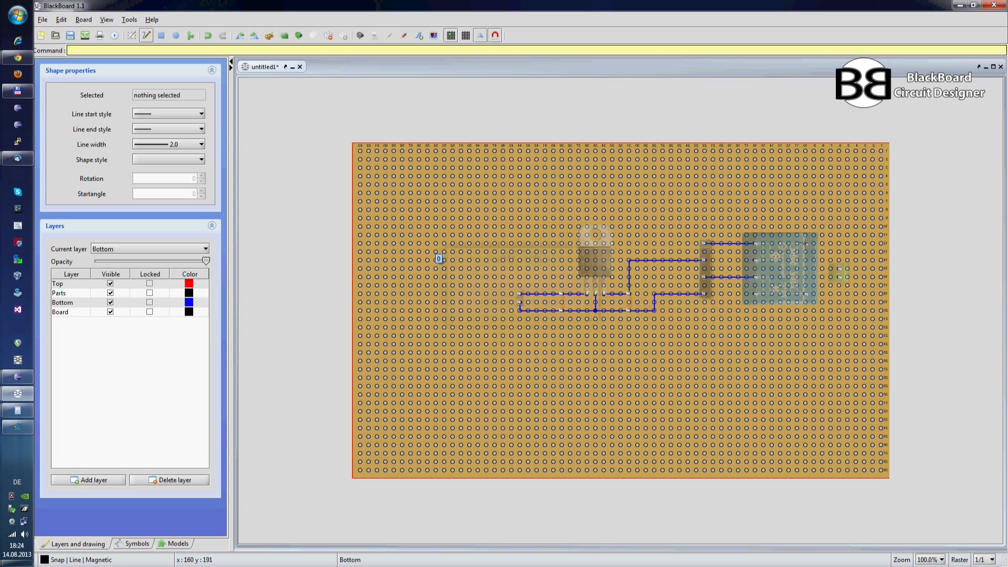
click(839, 243)
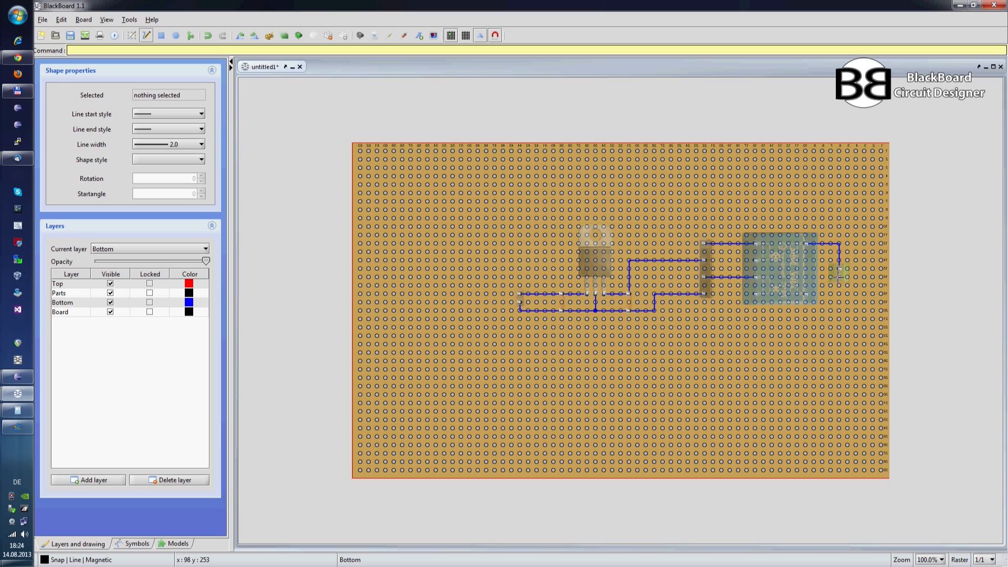
click(805, 295)
click(839, 295)
click(838, 277)
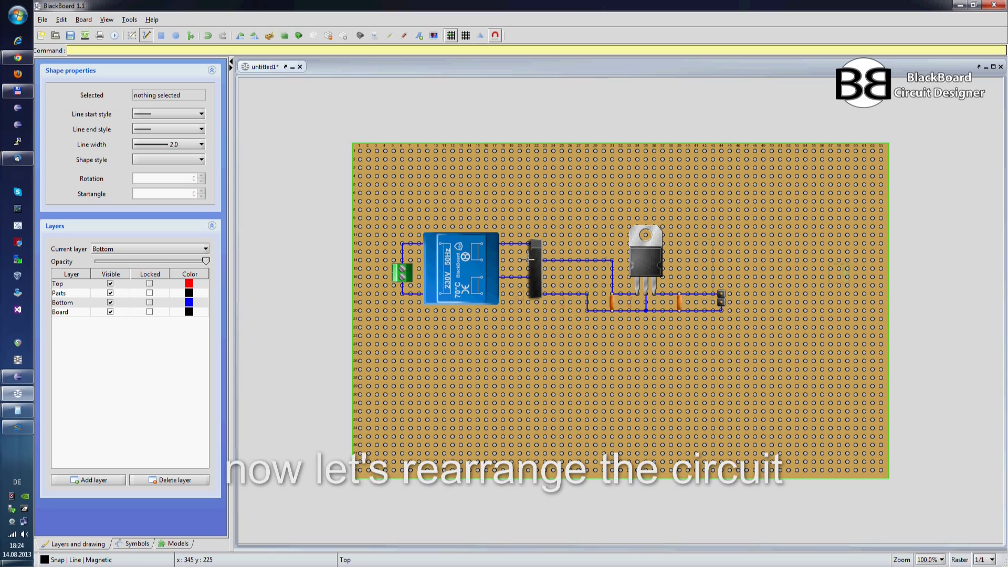
Step: From the top view, select the whole circuit and move it close to the board's upper-left corner
key(Escape)
drag(383, 216, 786, 342)
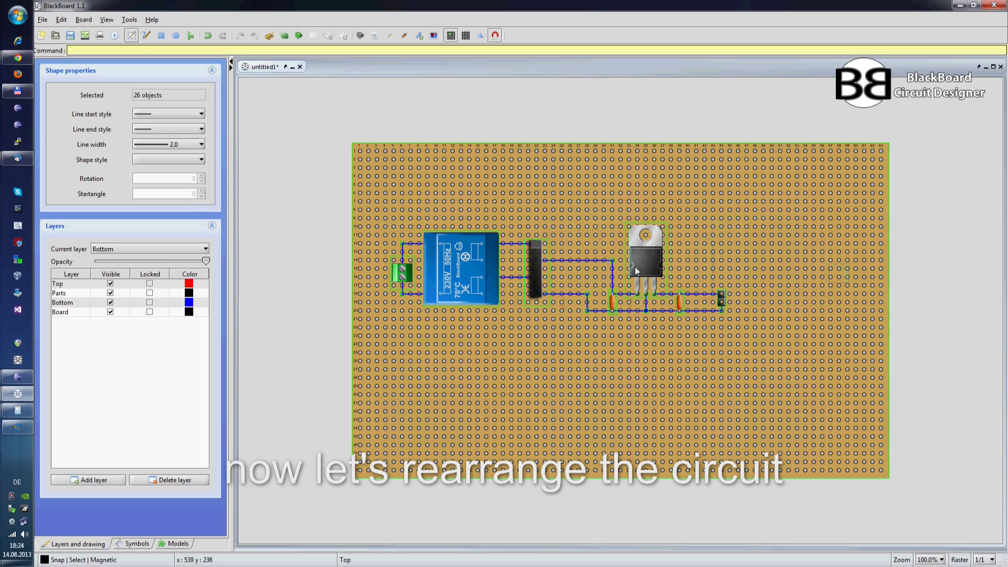
drag(648, 260, 616, 190)
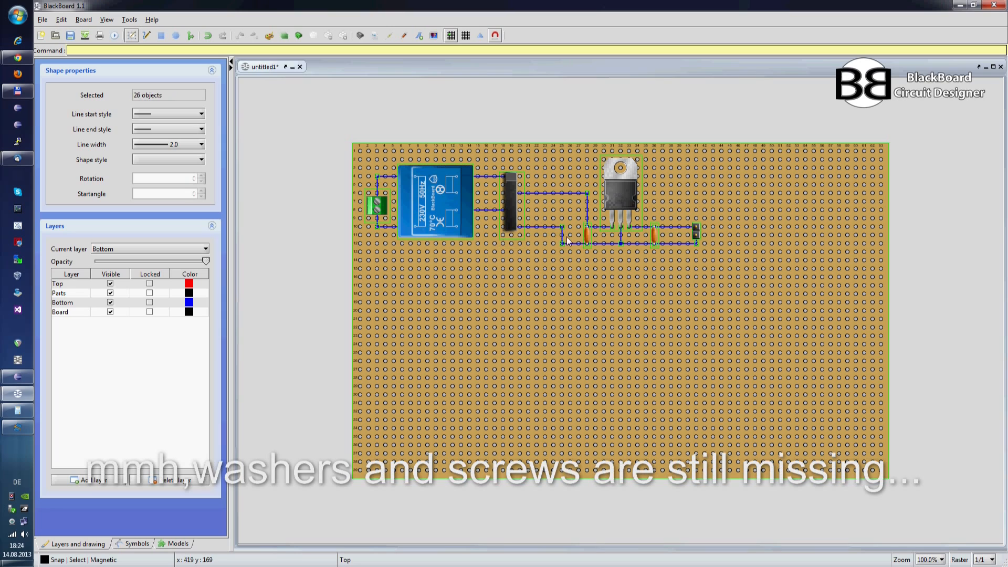
click(551, 255)
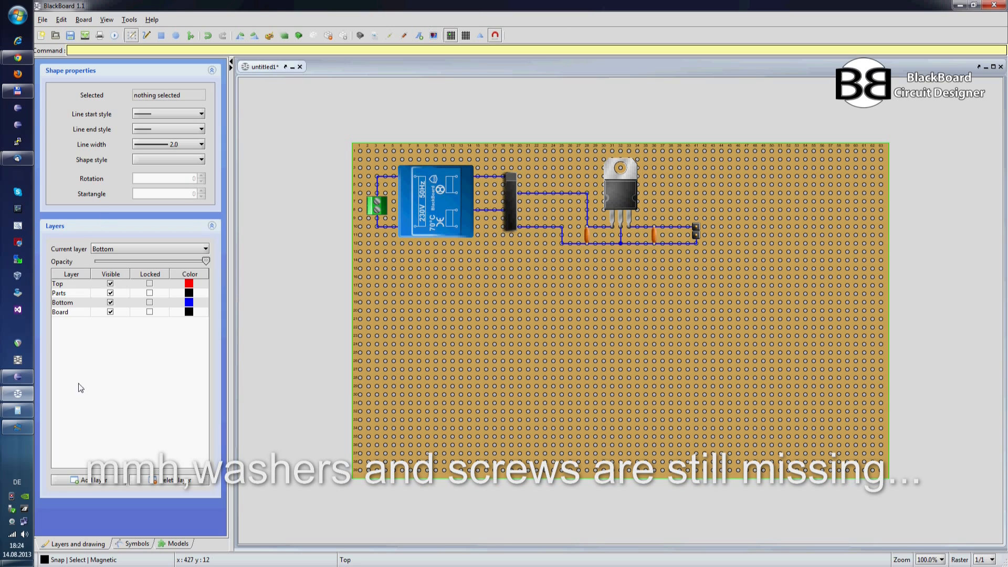
Step: Add a layer named Screws and place it first in the layer order, above Top
click(93, 479)
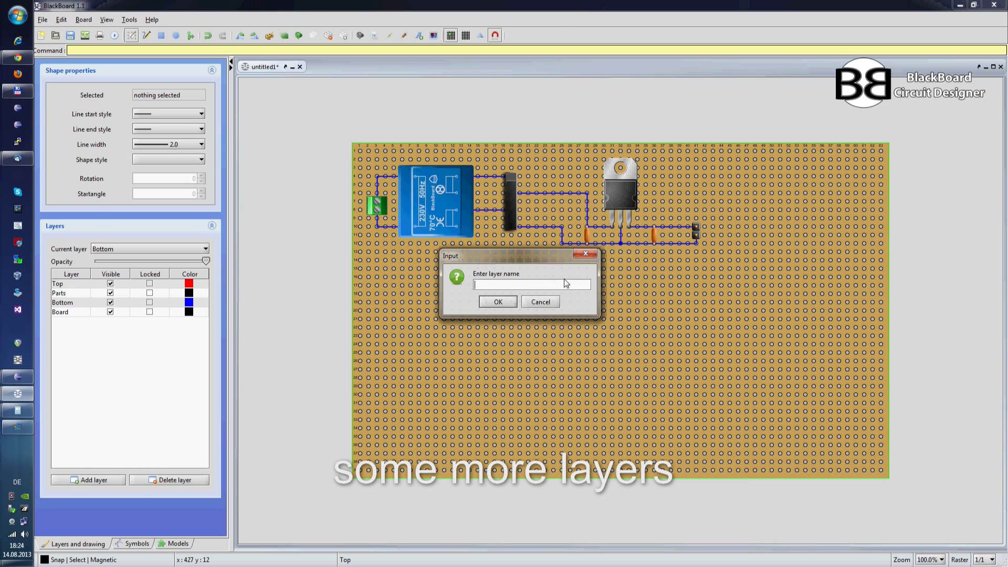
text(Screws)
key(Return)
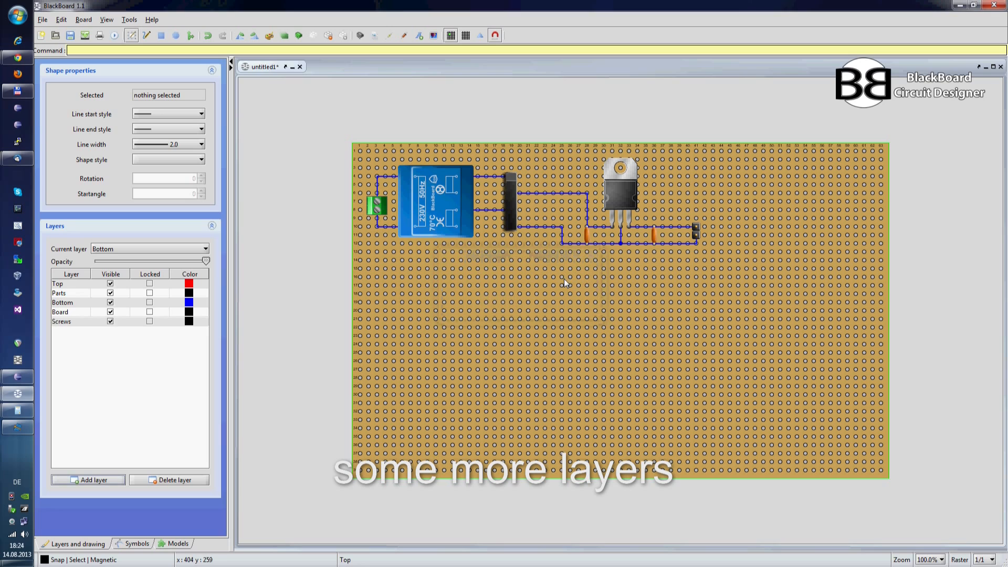
drag(91, 325, 91, 282)
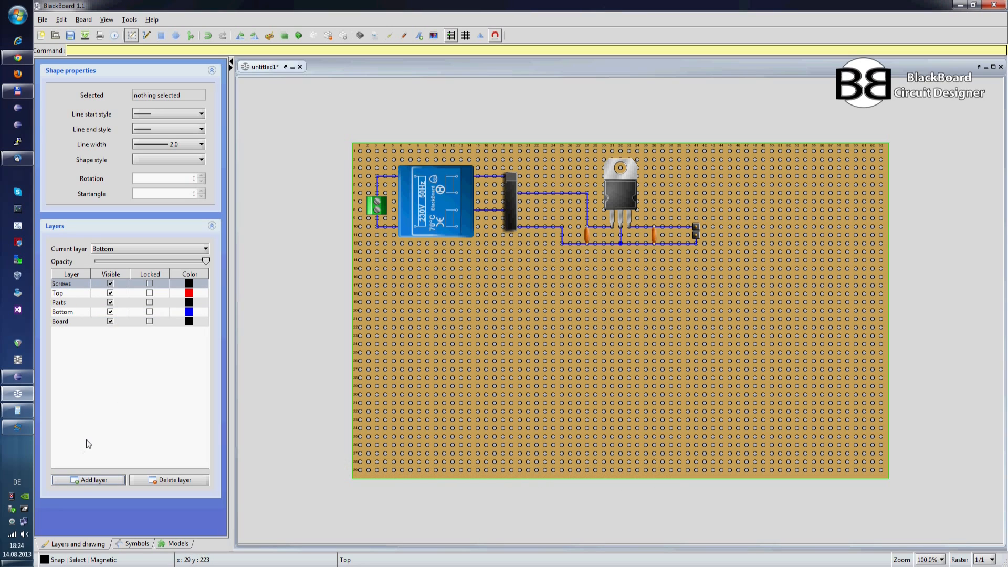
Step: Add a layer named Washers and place it directly below the Screws layer
click(95, 481)
text(Washers)
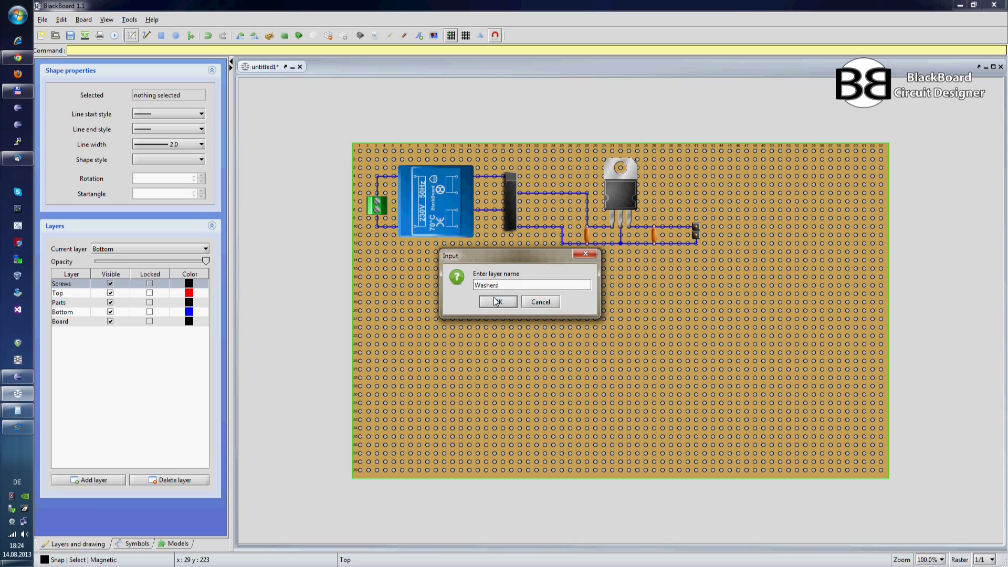
click(497, 302)
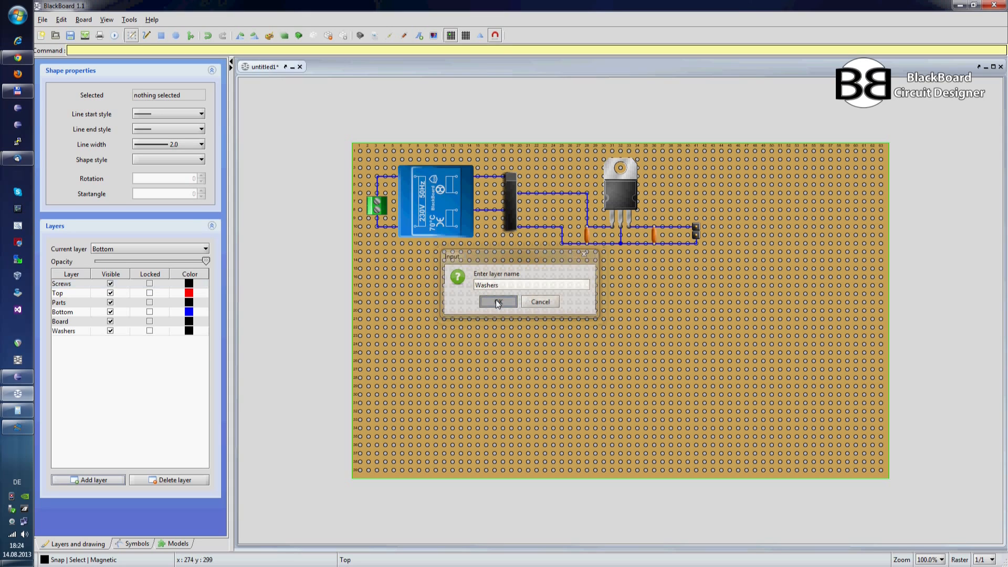
click(75, 331)
drag(80, 282, 80, 284)
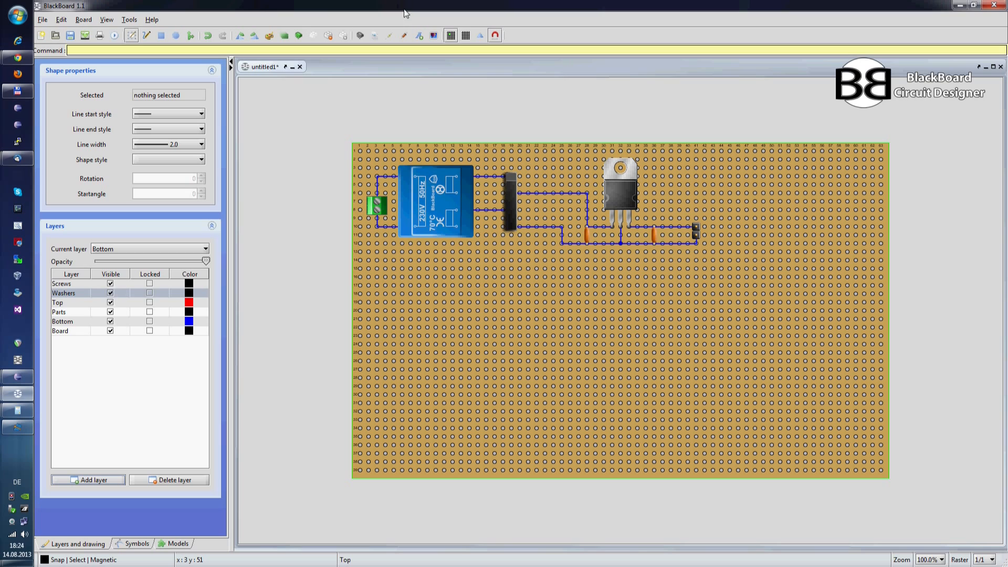
Step: Find the Washer 7x3.2mm part in the parts library and place it at the board's upper-left corner
click(360, 35)
double_click(430, 162)
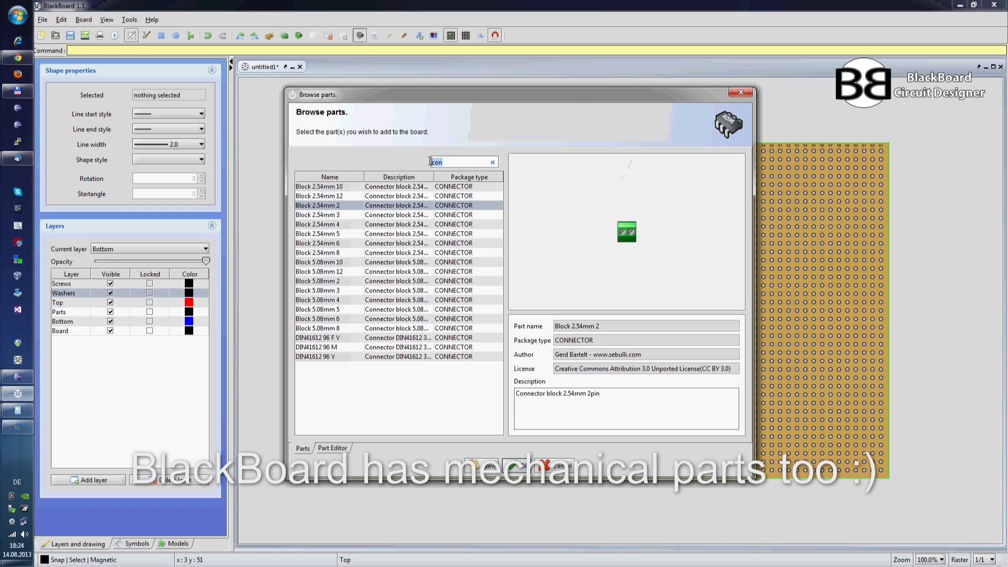
text(Wash)
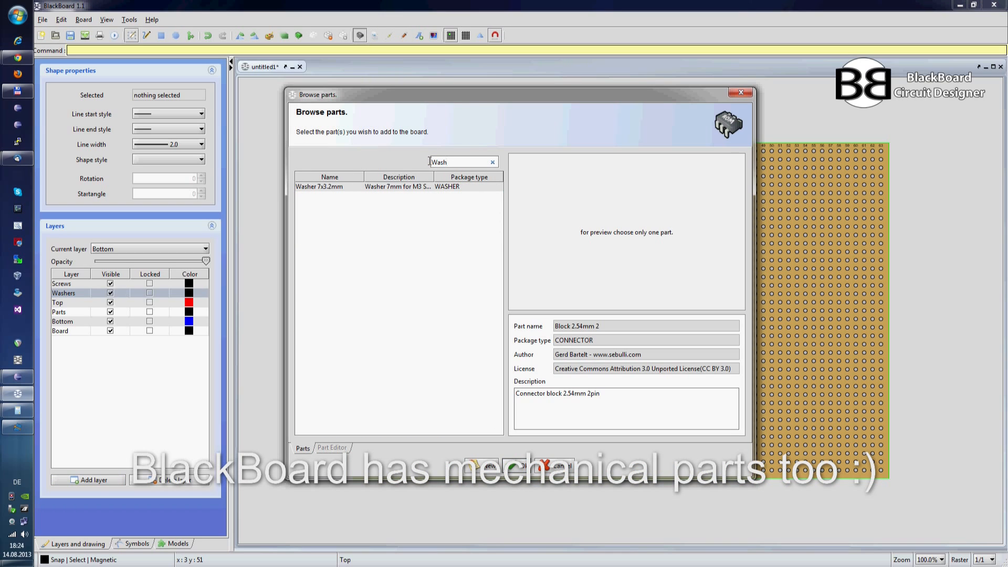
click(404, 187)
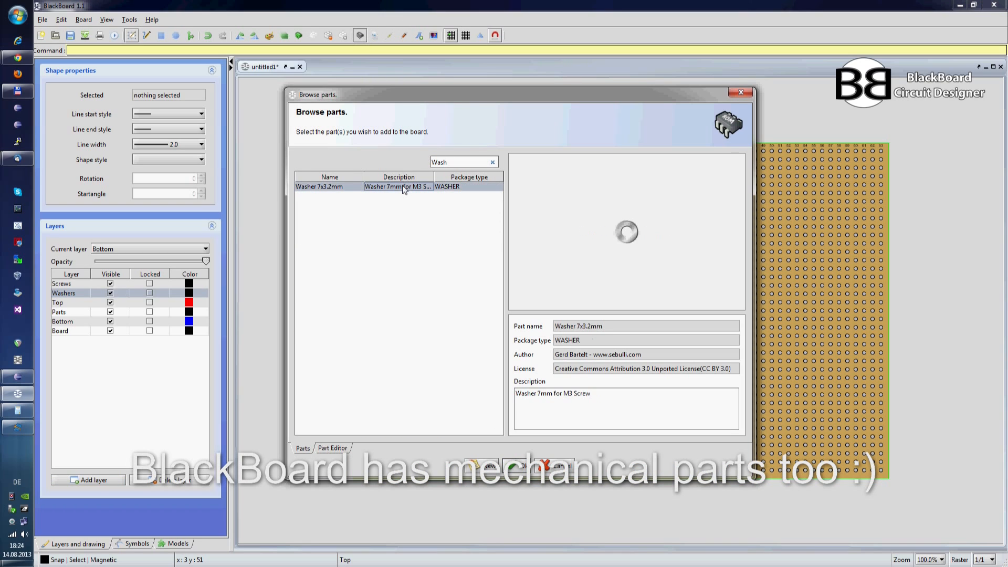
click(509, 463)
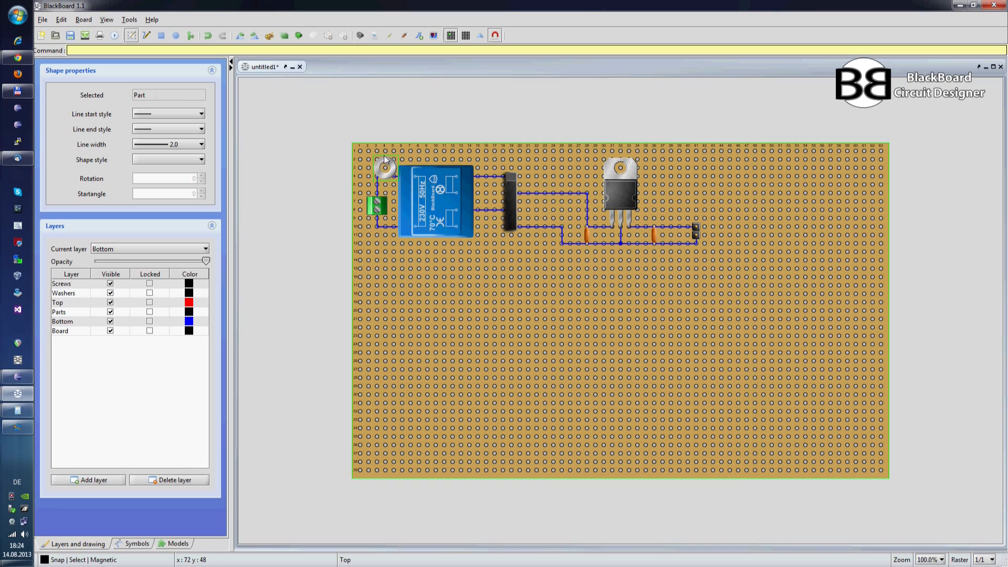
click(374, 155)
Step: Place a second washer below the connector block and copy the washer pair to the right of the pin header
click(364, 234)
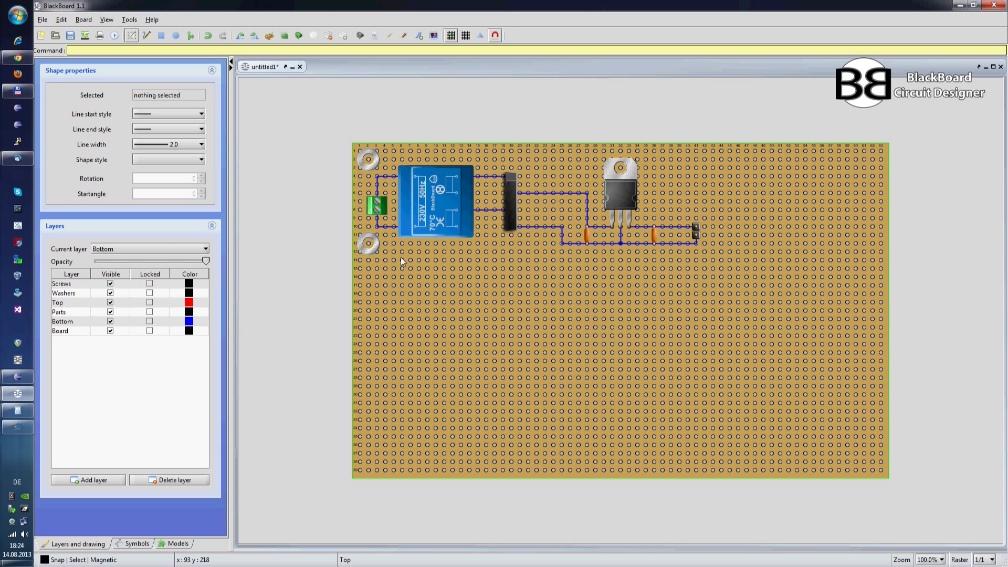
shift+click(370, 161)
key(ctrl+c)
key(ctrl+v)
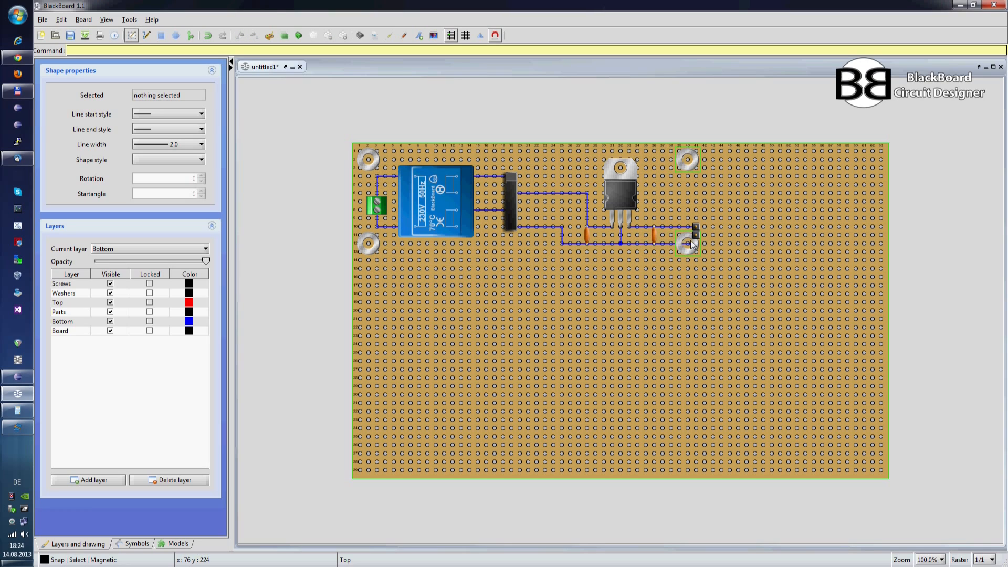
click(725, 242)
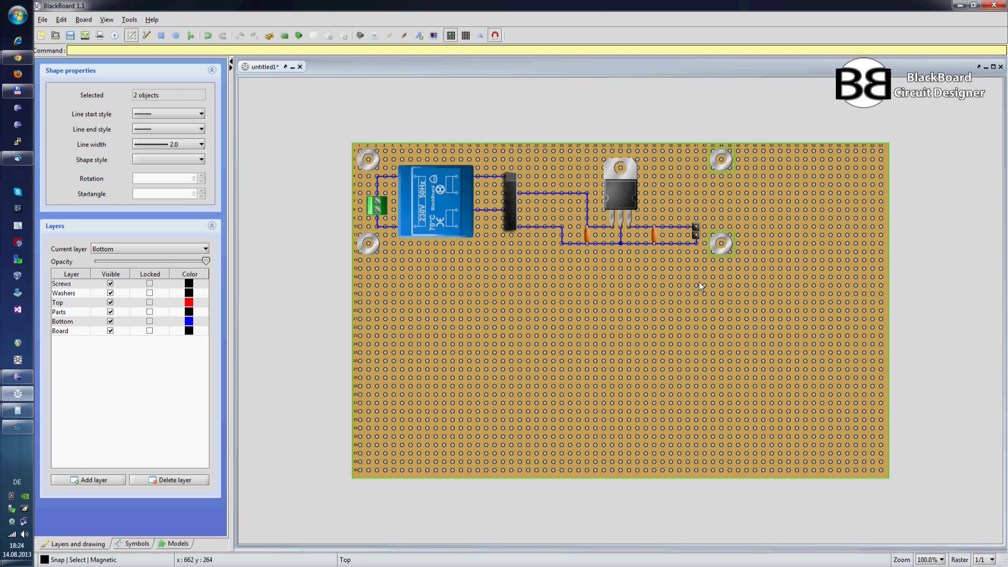
click(699, 282)
Step: Shift the lower supply wire's vertical segment beneath the rectifier's lowest pin, continuing from the mirrored bottom view
click(562, 235)
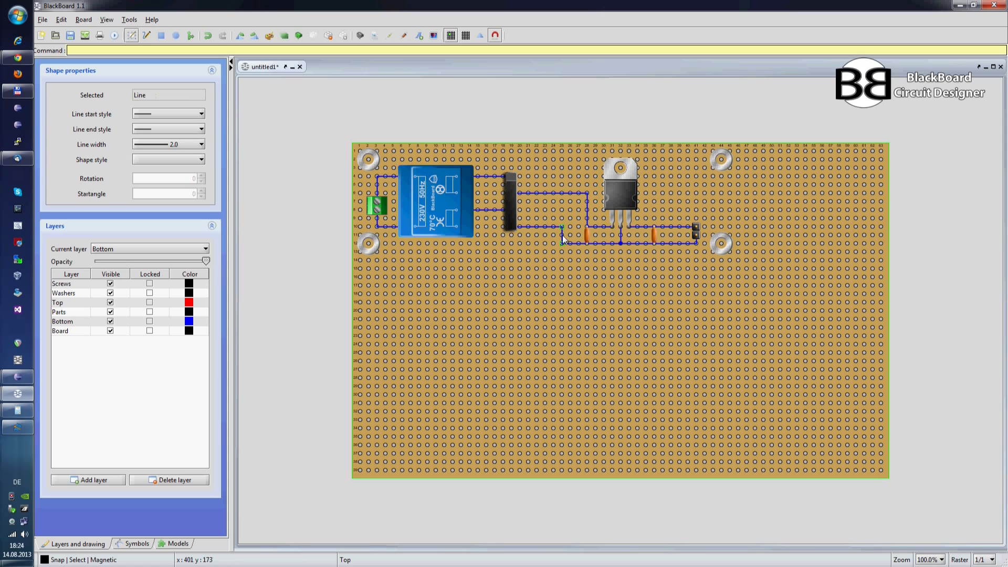
drag(563, 242, 550, 243)
key(ctrl+m)
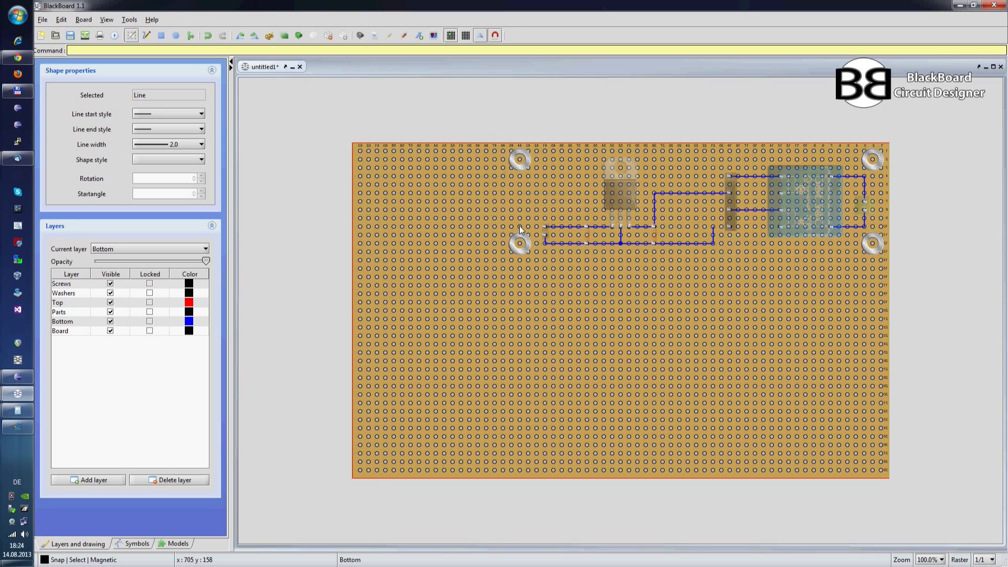
drag(713, 234, 731, 237)
click(701, 256)
Step: Move the input capacitor close to the rectifier and shift the upper supply wire's corner above it
drag(654, 235, 719, 236)
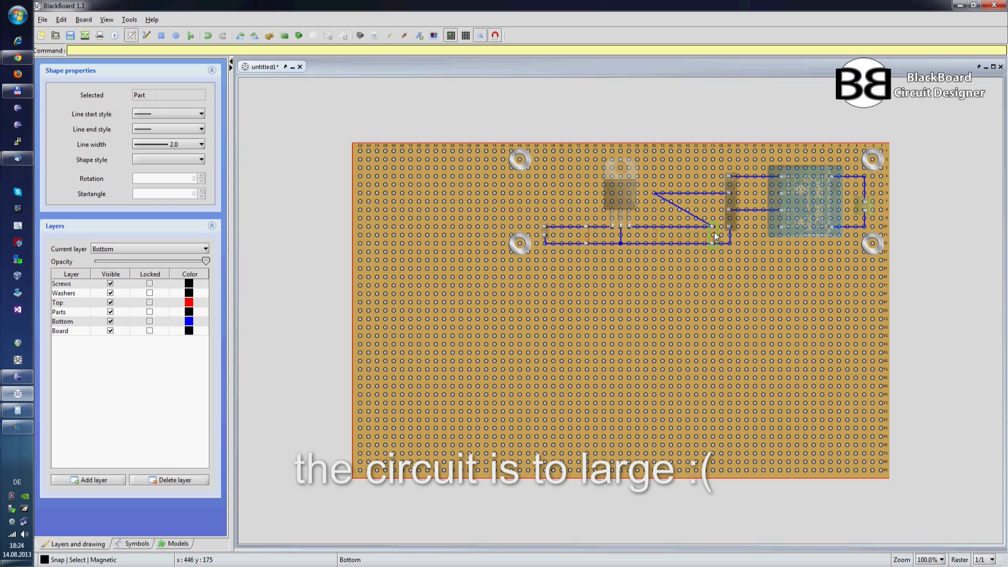
click(655, 192)
drag(654, 193, 699, 193)
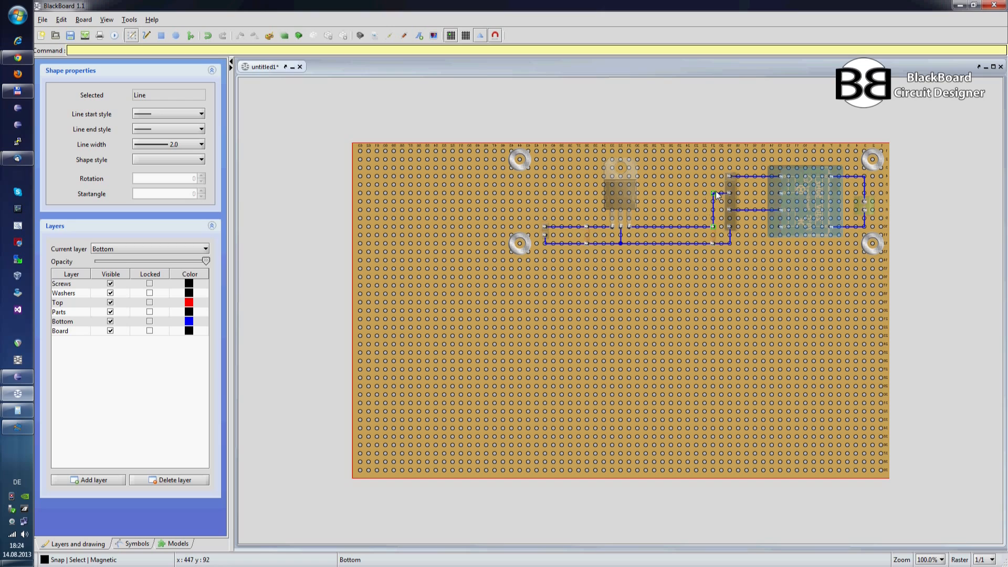
click(683, 197)
Step: Move the voltage regulator toward the input capacitor and straighten its ground wire and the upper supply wire
drag(622, 186, 685, 178)
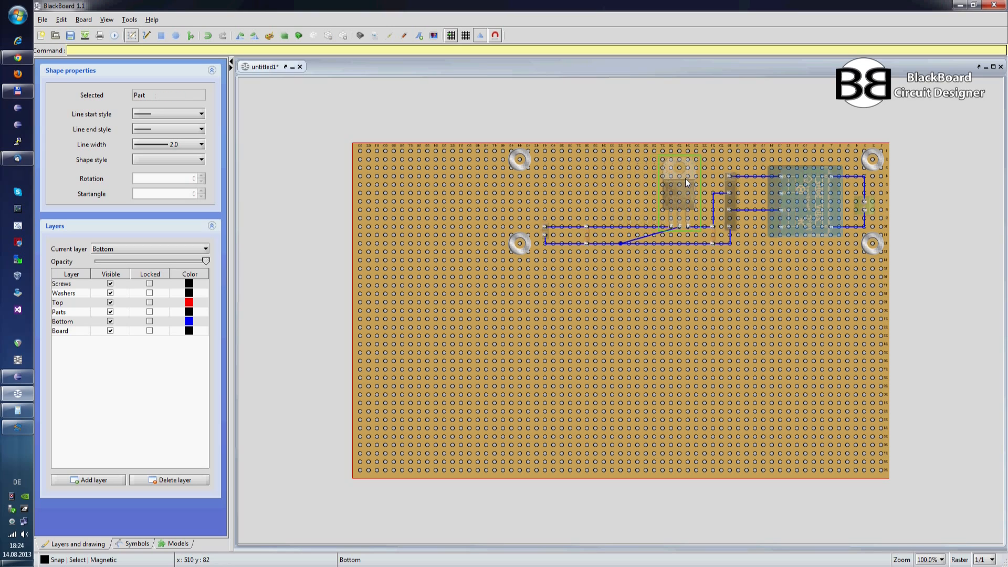
click(635, 238)
drag(623, 243, 659, 231)
click(632, 250)
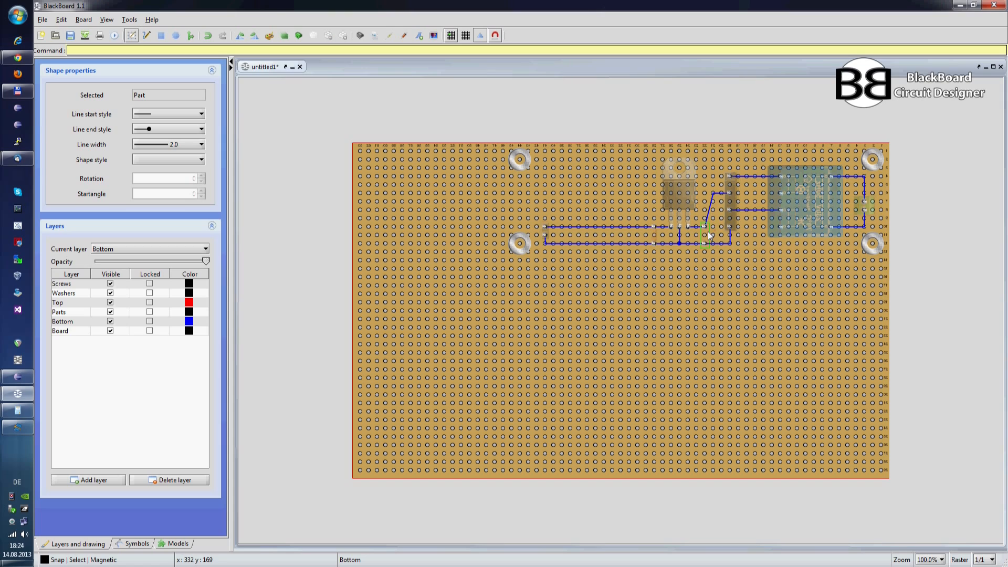
drag(712, 195, 707, 193)
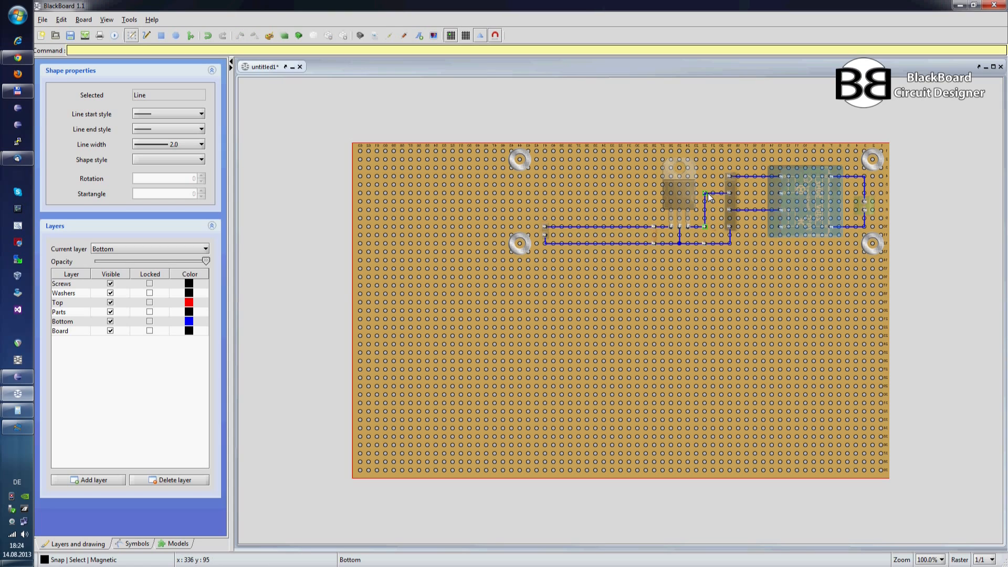
click(704, 281)
Step: Move the two-pin header close to the output capacitor and shorten the lower output wire to match
click(544, 235)
click(556, 227)
drag(586, 232, 637, 233)
drag(544, 227, 628, 232)
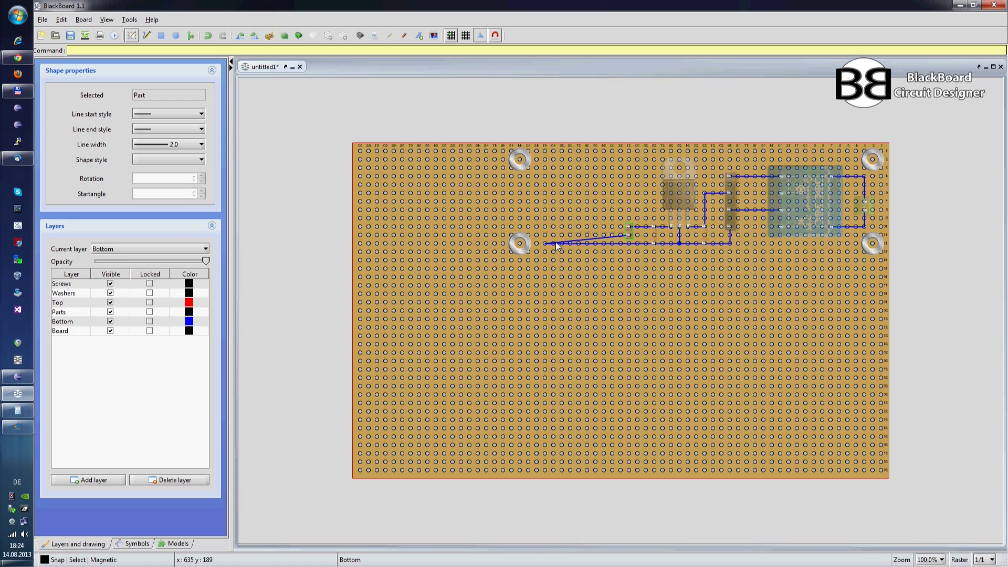
drag(545, 243, 625, 241)
click(650, 253)
Step: Move the two washers on the output side next to the pin header and return to the top view
click(520, 238)
shift+click(522, 163)
drag(525, 162, 611, 165)
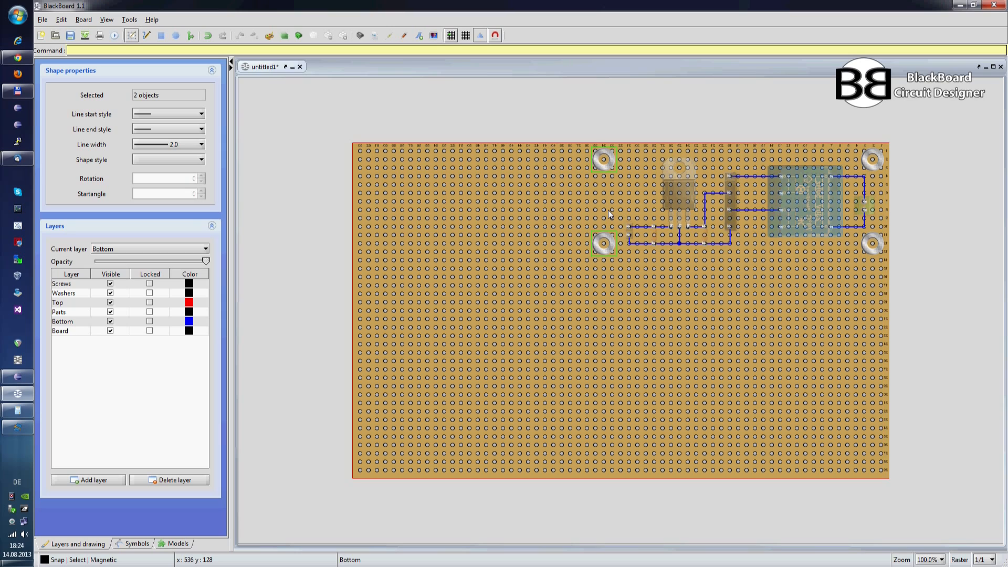
key(space)
click(664, 204)
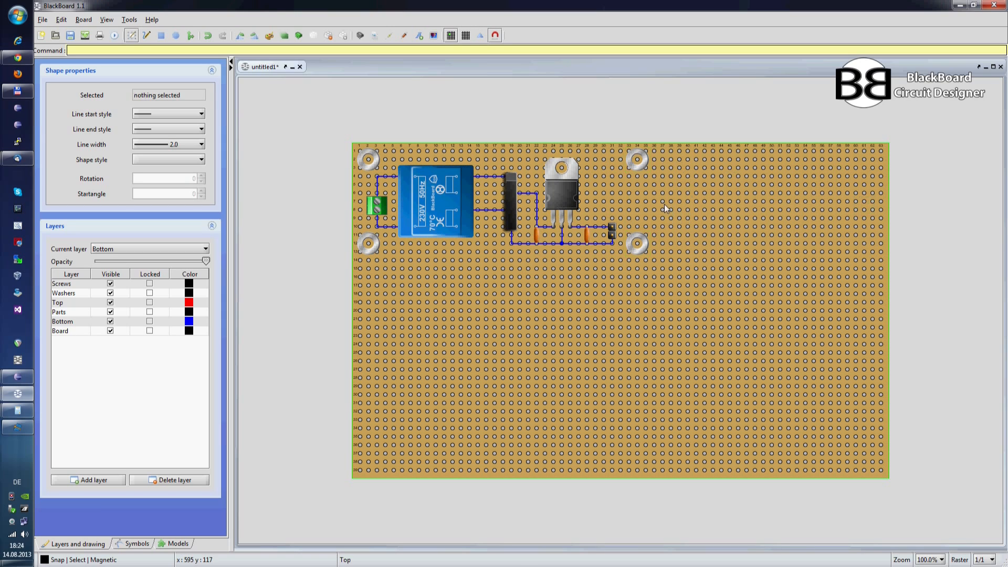
Step: Select all four washers and move them to the Washers layer
click(642, 239)
shift+click(641, 161)
shift+click(366, 164)
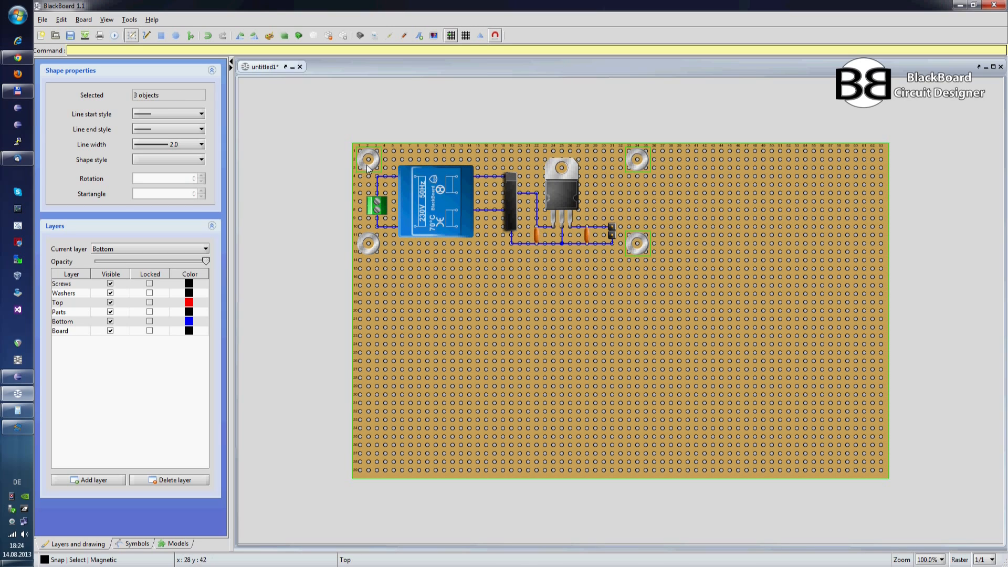
shift+click(368, 250)
right_click(369, 249)
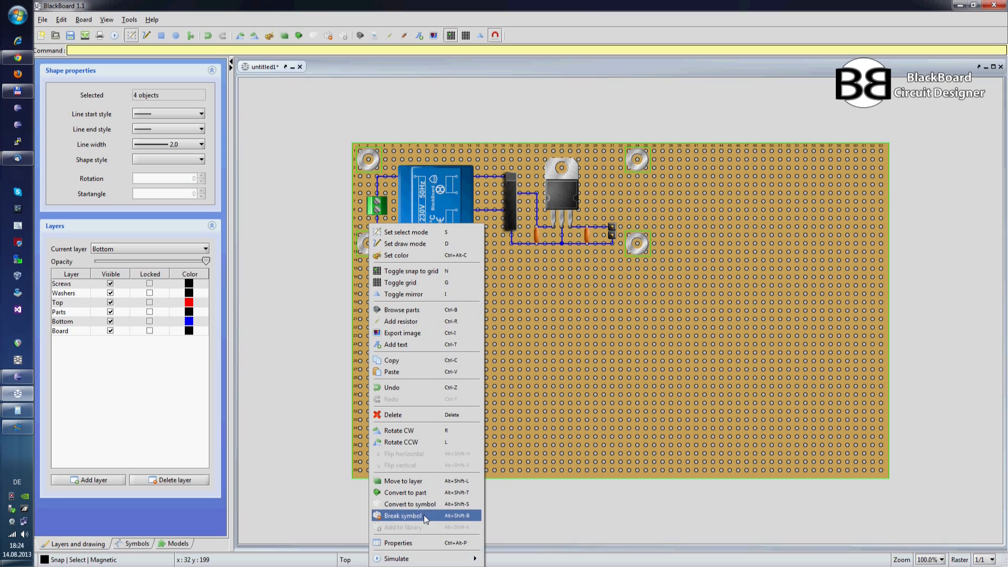
click(414, 482)
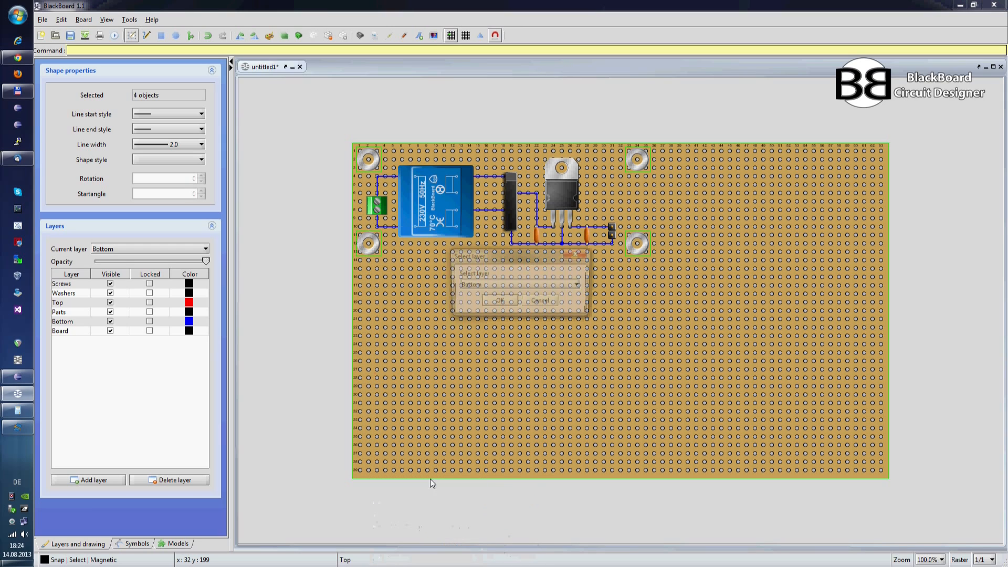
click(488, 285)
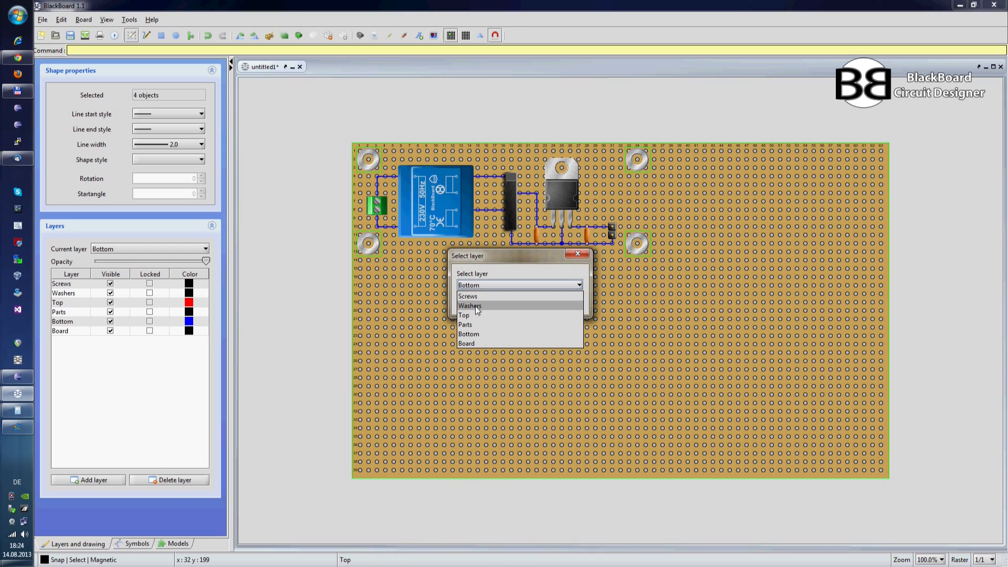
click(474, 306)
click(497, 303)
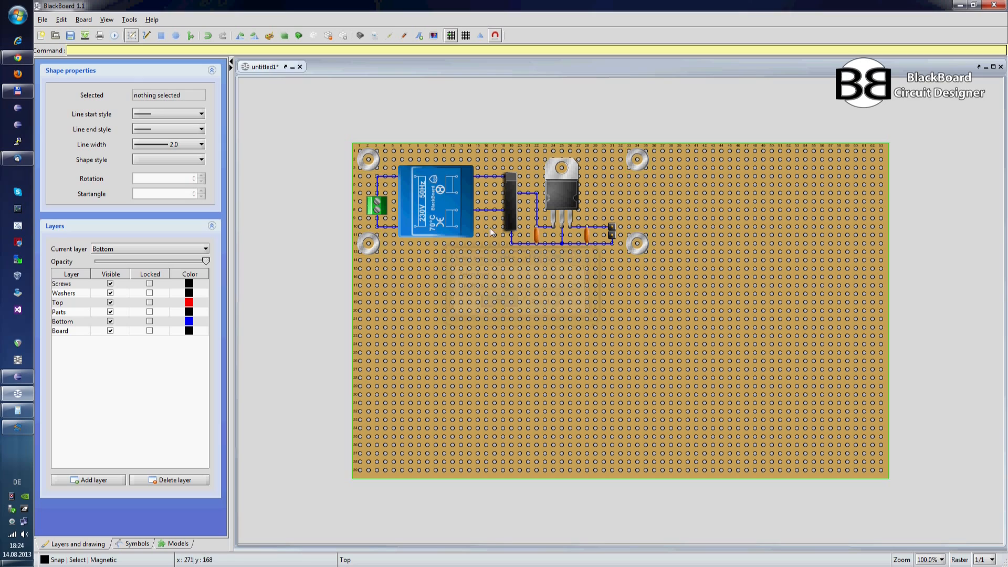
Step: Make Screws the current layer and insert the Screw M3 part from the parts library
click(124, 248)
click(116, 262)
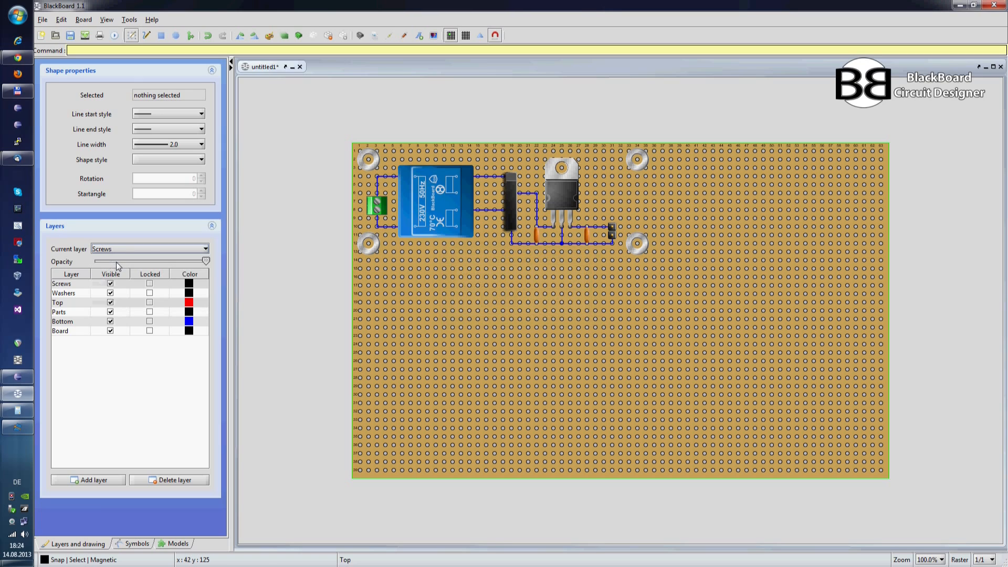
click(360, 35)
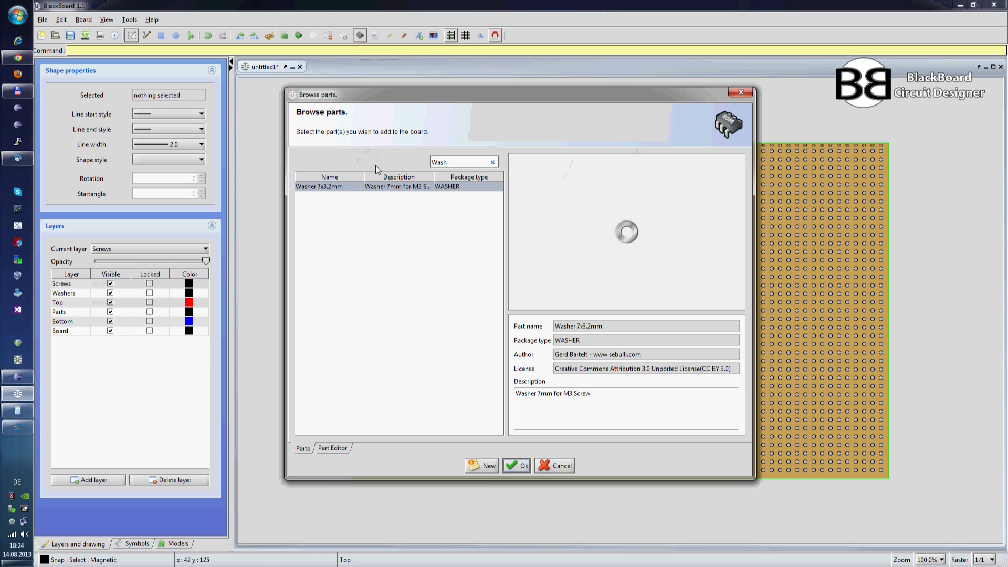
click(446, 162)
text(Wash)
key(BackSpace)
key(BackSpace)
key(BackSpace)
key(BackSpace)
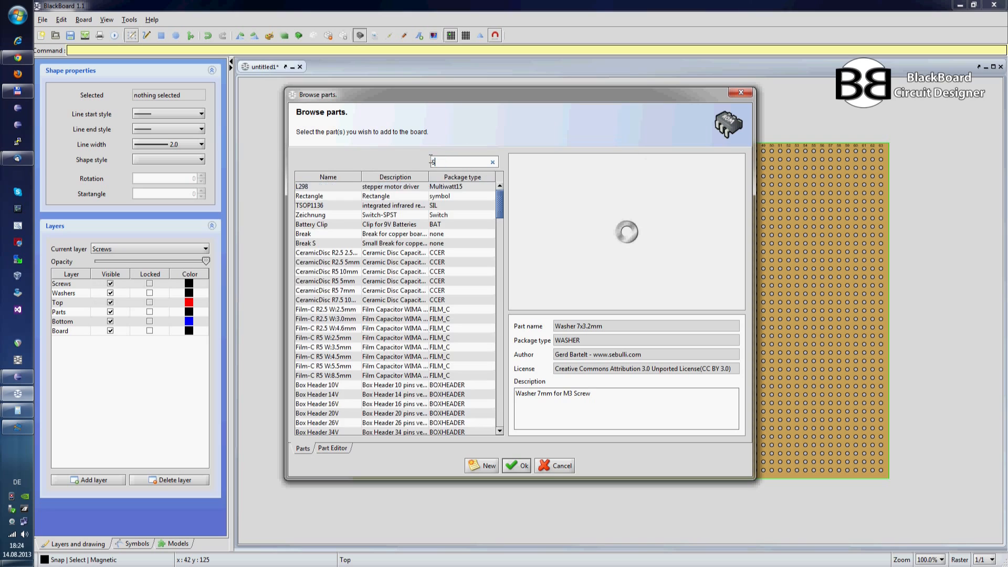
text(Screw)
click(398, 187)
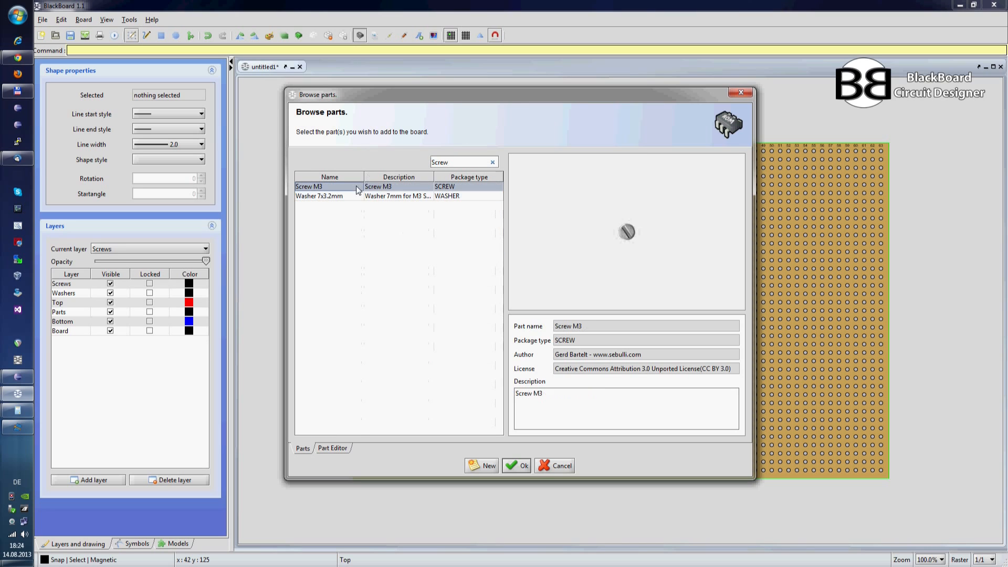
click(515, 466)
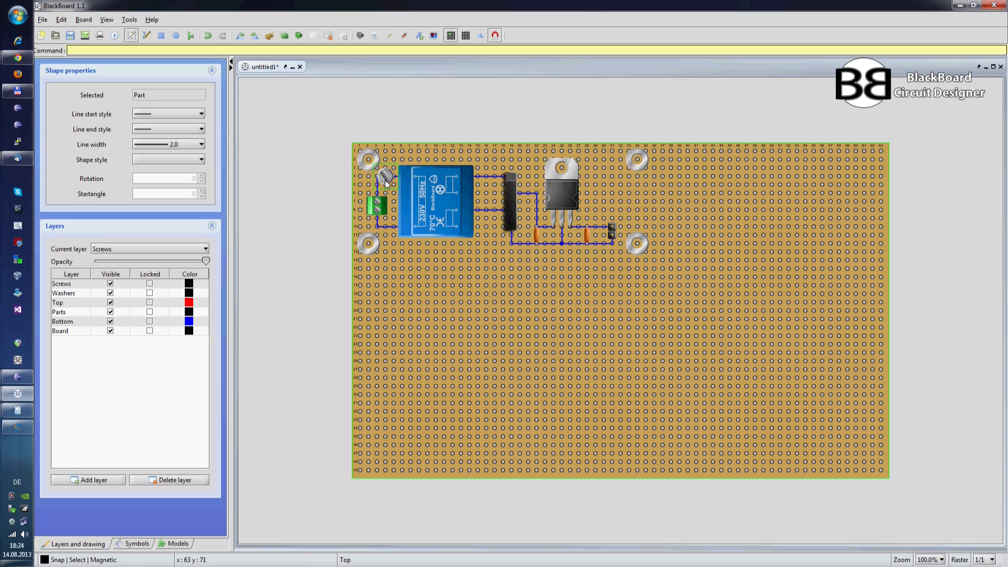
Step: Place the screw on the upper-left washer and duplicate it onto the other three washers with varied slot angles
click(369, 159)
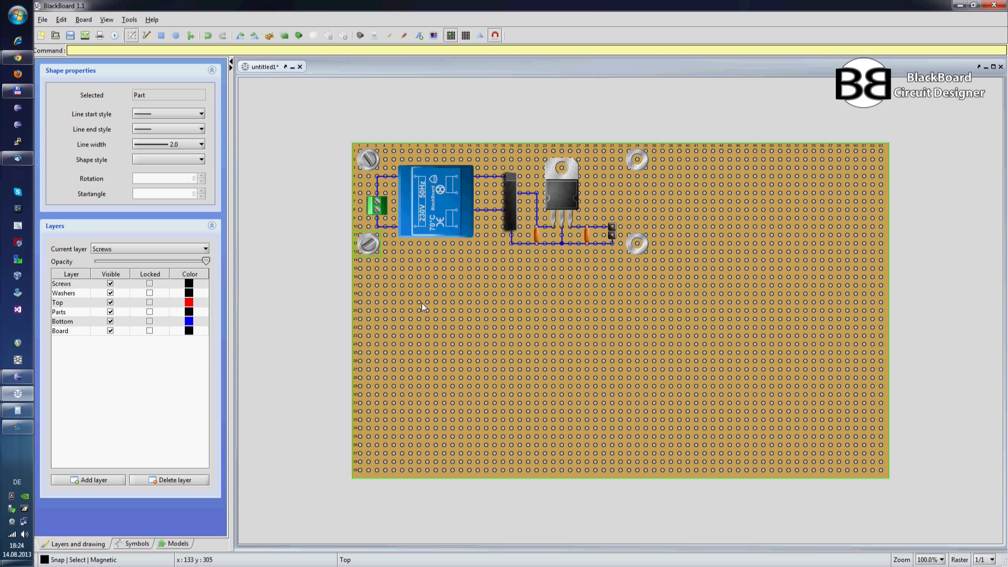
key(ctrl+d)
drag(392, 256, 524, 270)
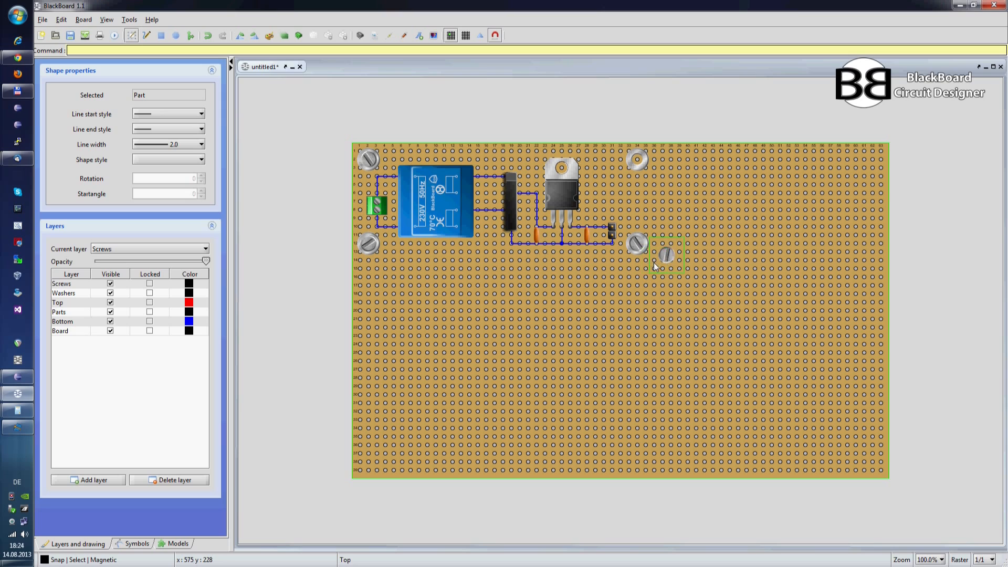
drag(669, 264, 640, 191)
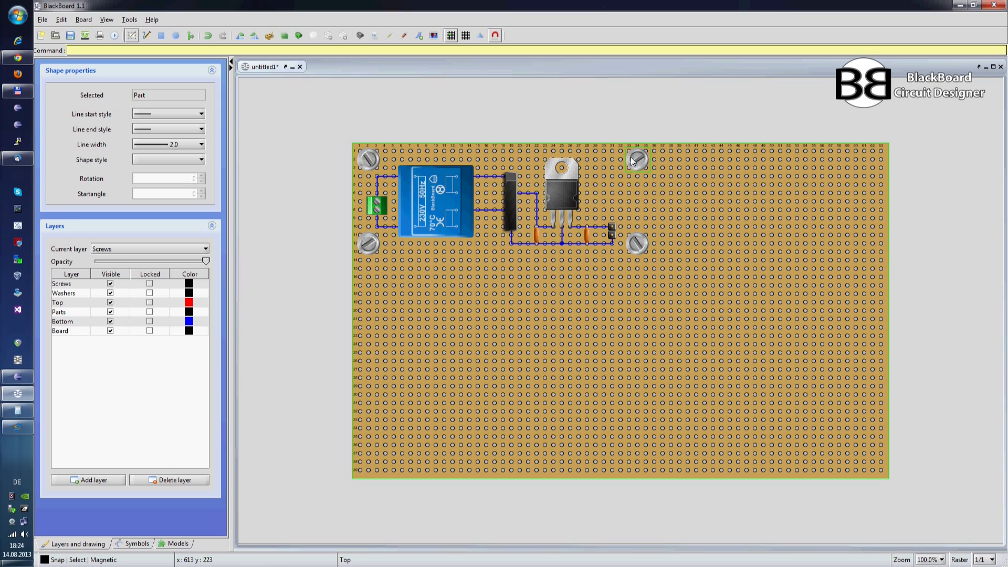
click(703, 203)
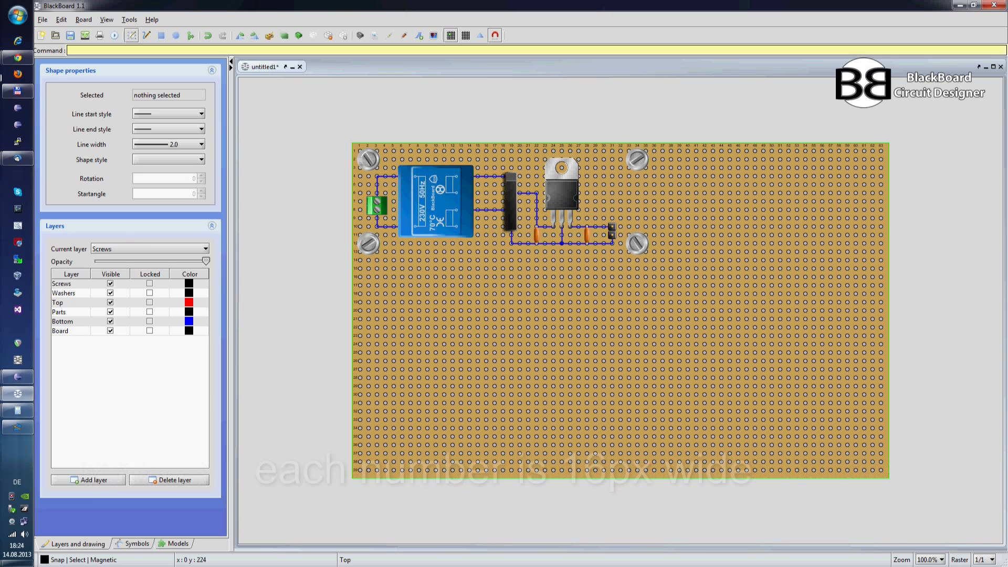
Step: Open the Windows calculator and position it over the empty lower-right area of the board
key(super)
click(76, 262)
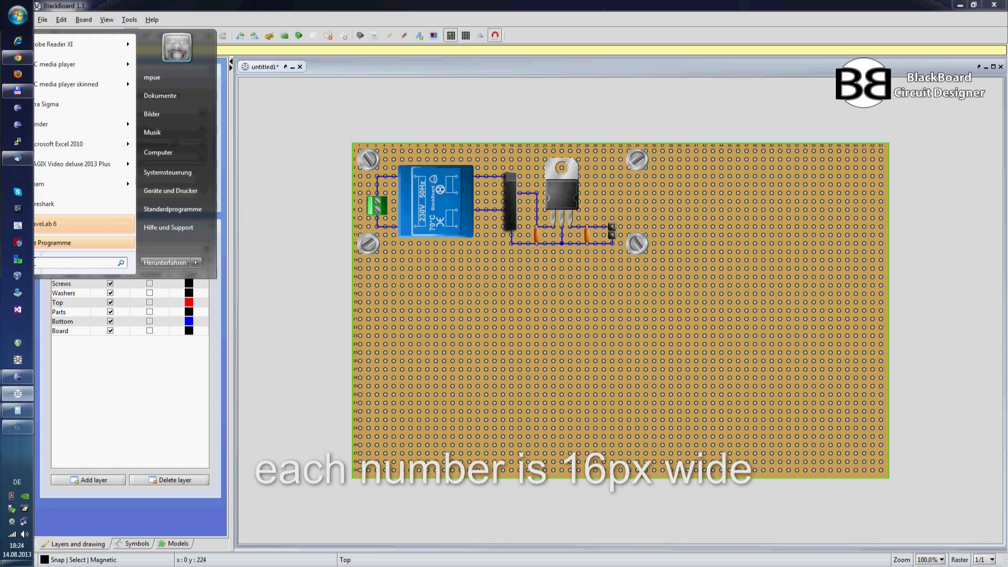
text(calc)
key(Return)
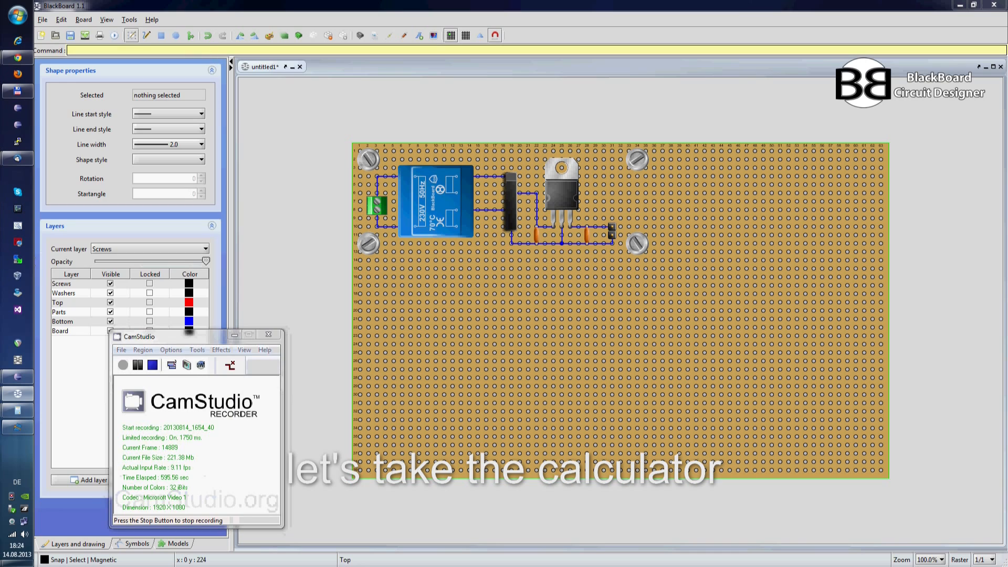
click(341, 336)
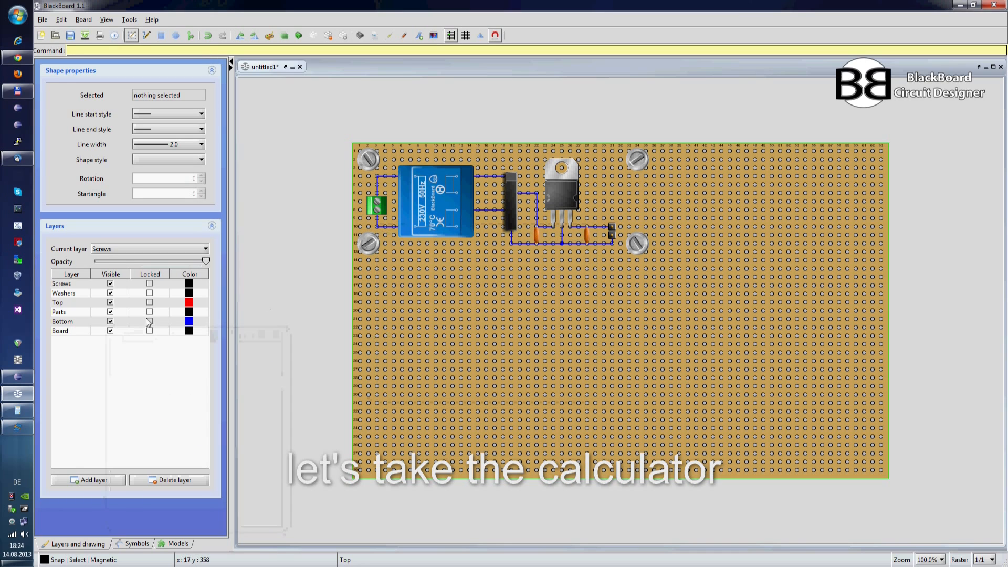
key(alt+Tab)
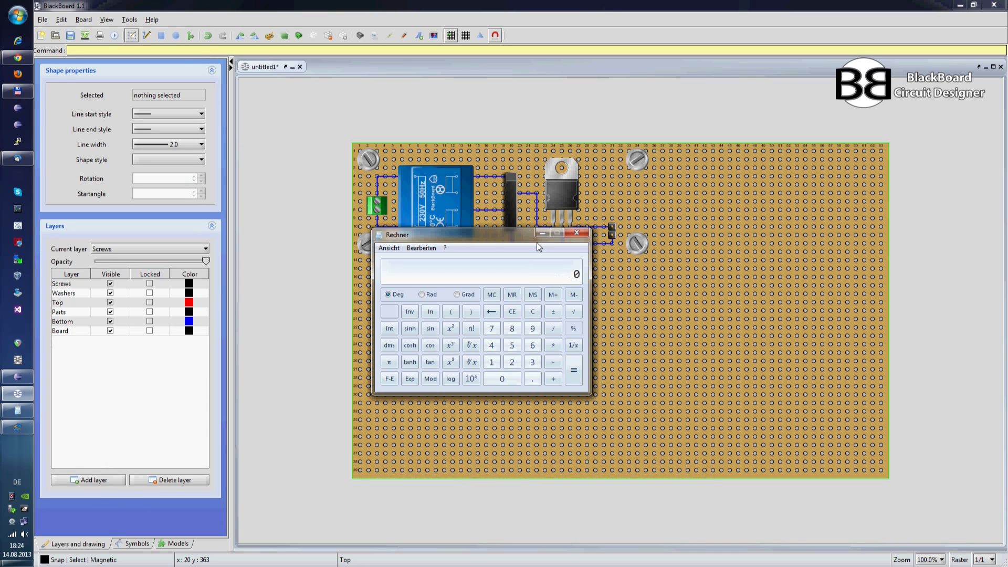
drag(493, 239, 742, 294)
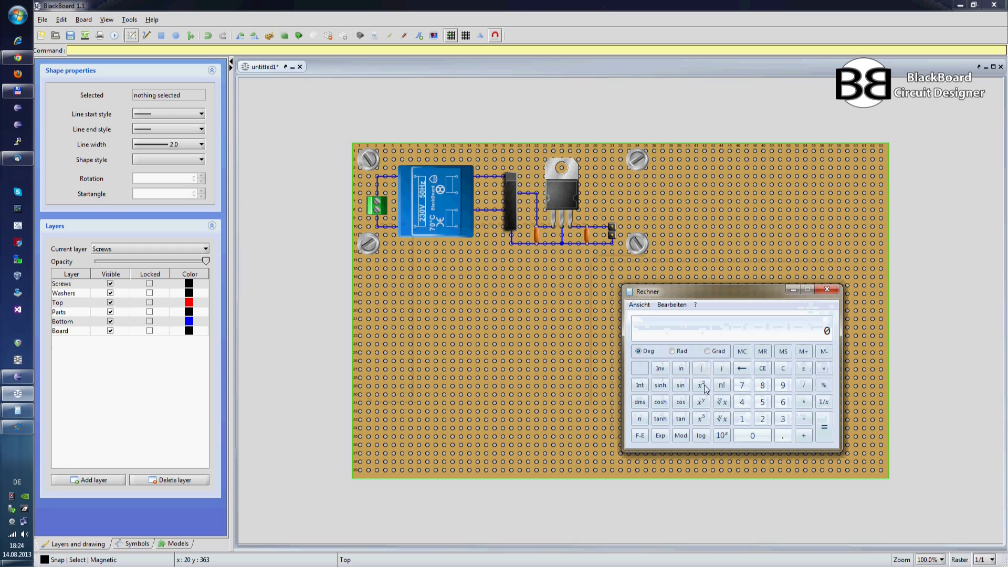
click(781, 418)
click(782, 401)
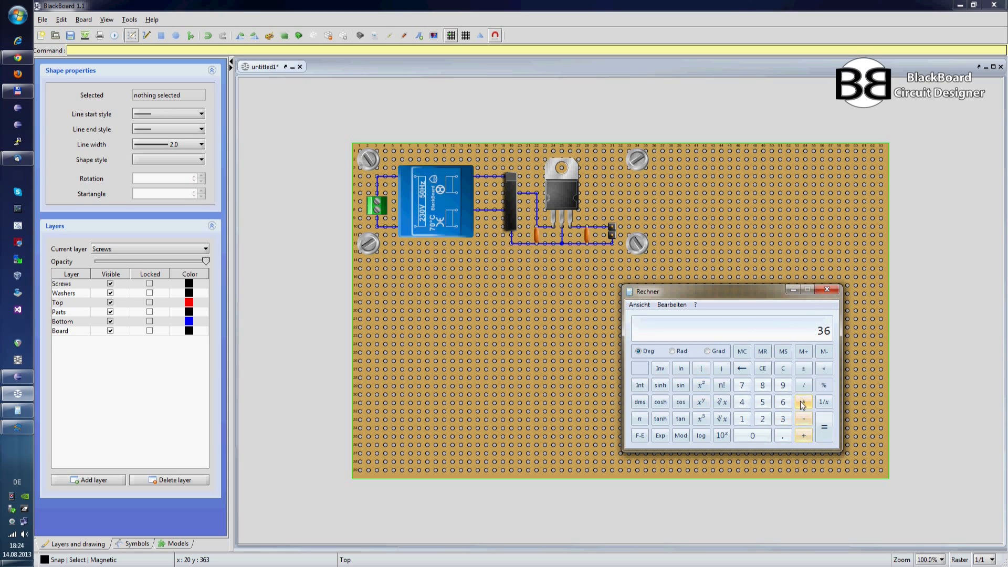
click(783, 368)
Step: Calculate 37 × 16, add the result to the calculator's memory and clear the display
click(783, 418)
click(741, 385)
click(802, 401)
click(743, 418)
click(782, 401)
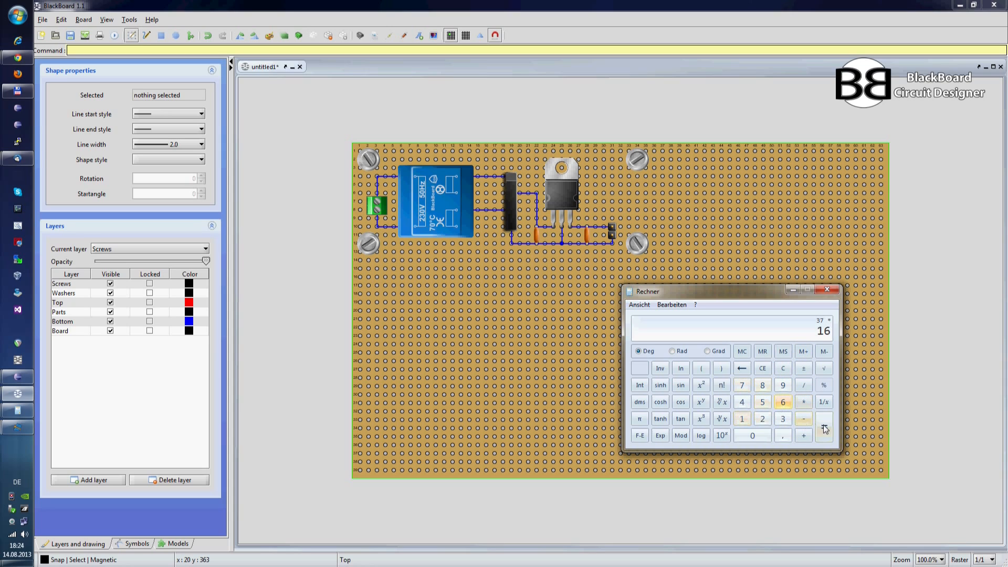
click(824, 427)
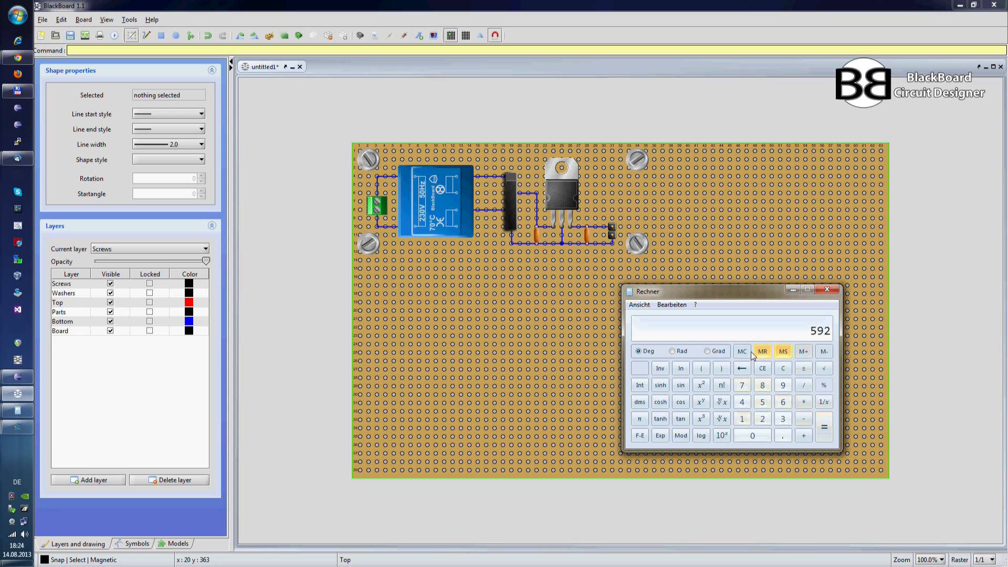
click(804, 351)
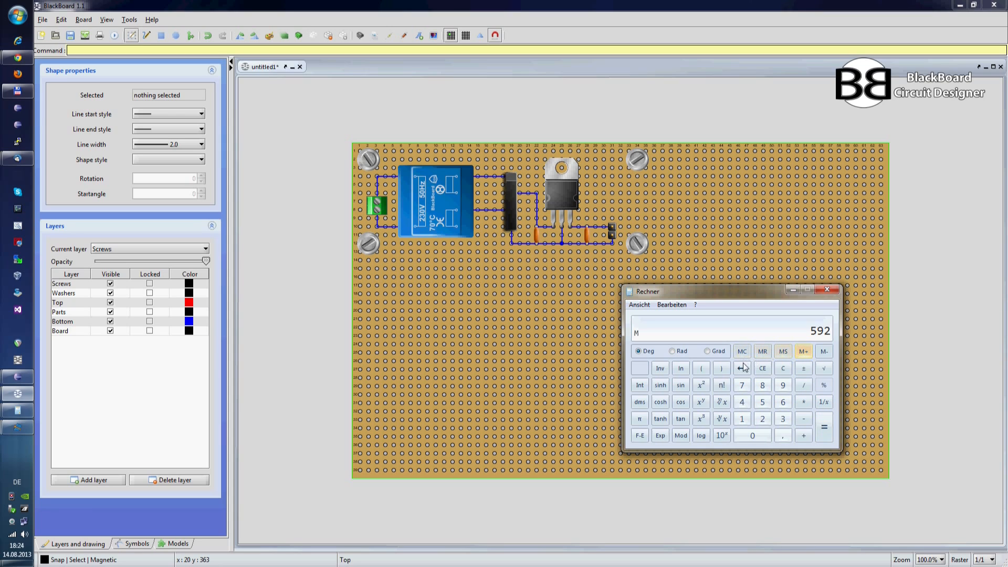
click(783, 369)
Step: Calculate 14 × 16 in the calculator and minimize it
click(742, 418)
click(741, 401)
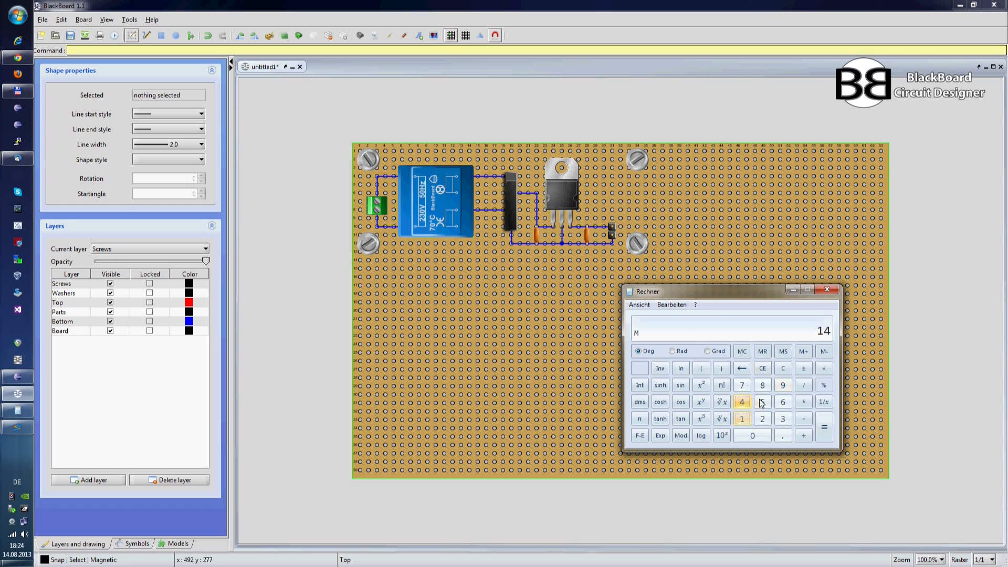
click(803, 402)
click(745, 419)
click(782, 402)
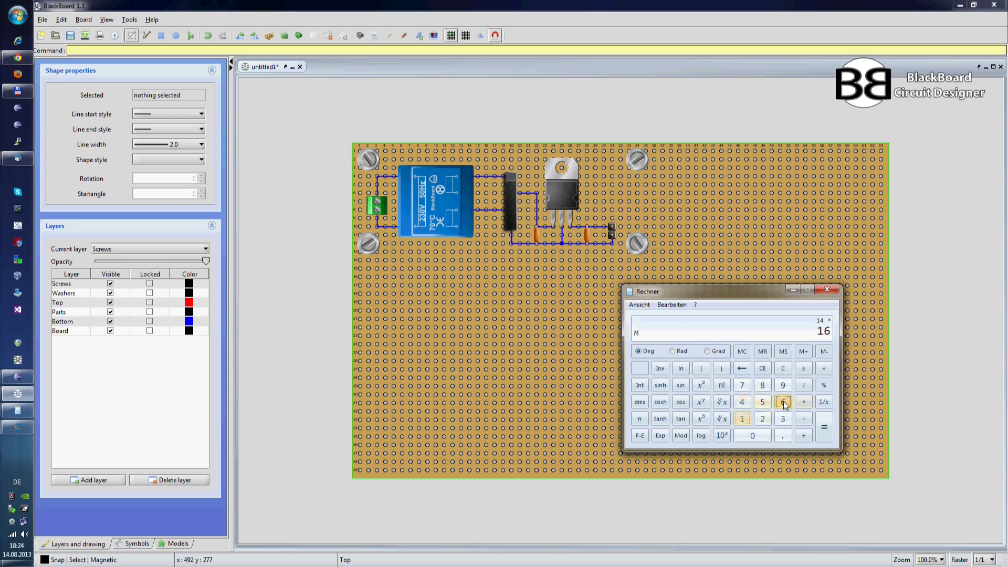
click(823, 427)
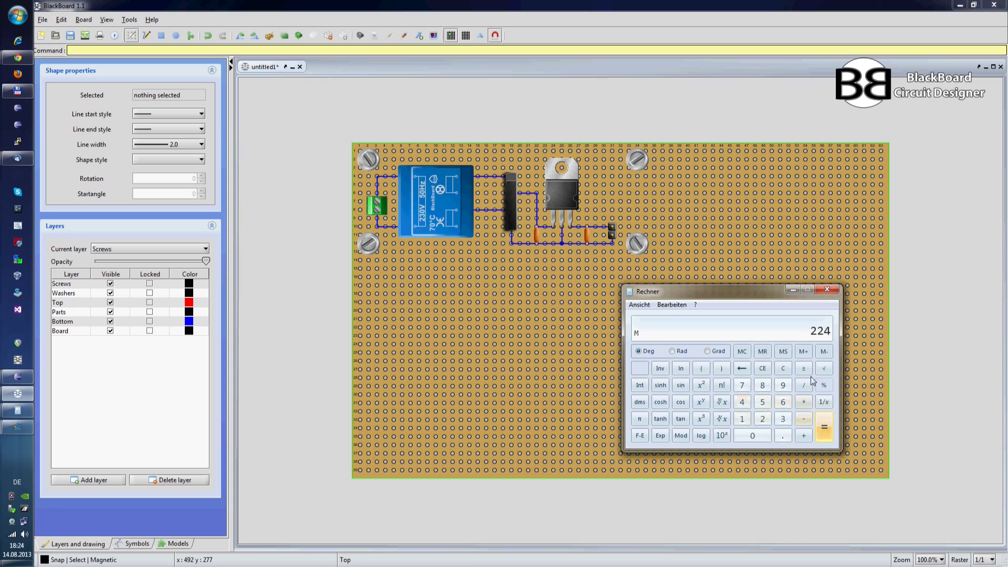
click(793, 289)
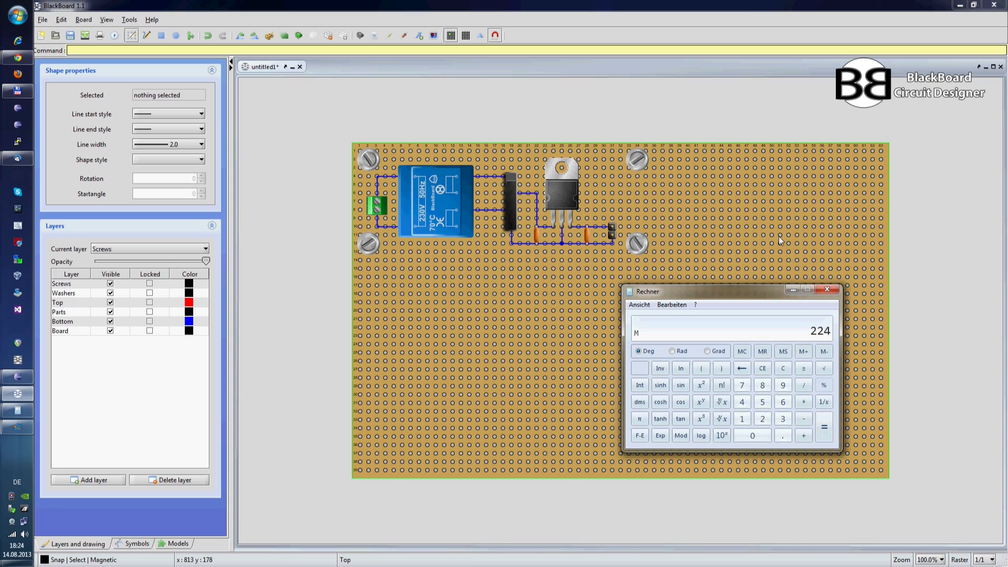
Step: Set the board width to 592 pixels and the board height to 224 pixels in the board properties
right_click(688, 241)
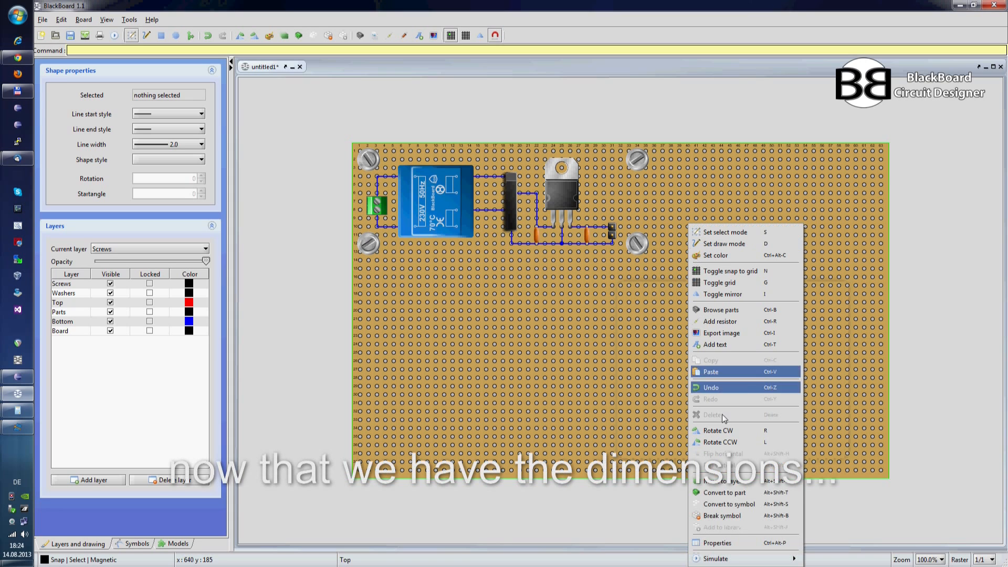
click(725, 543)
double_click(504, 297)
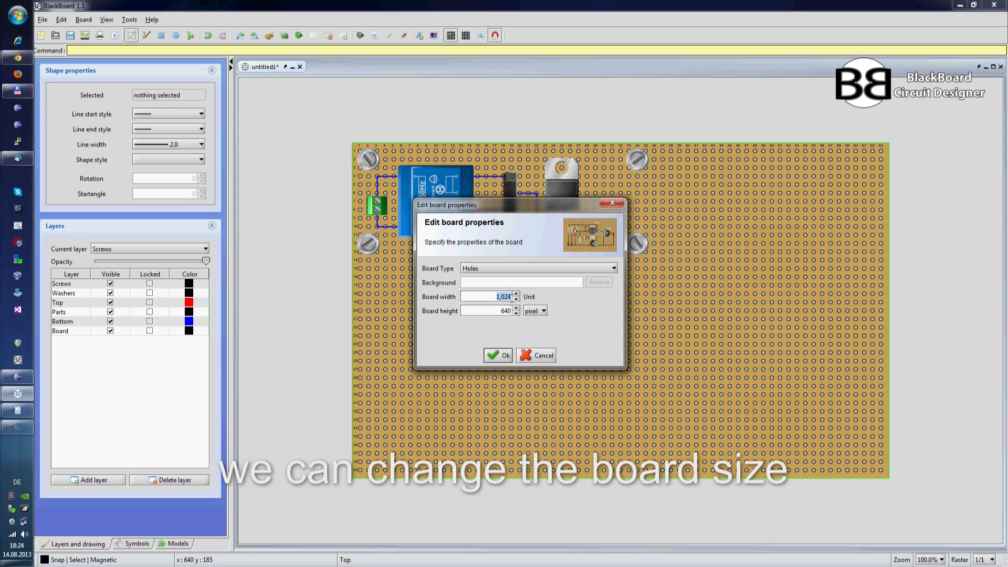
text(292)
key(Tab)
click(512, 298)
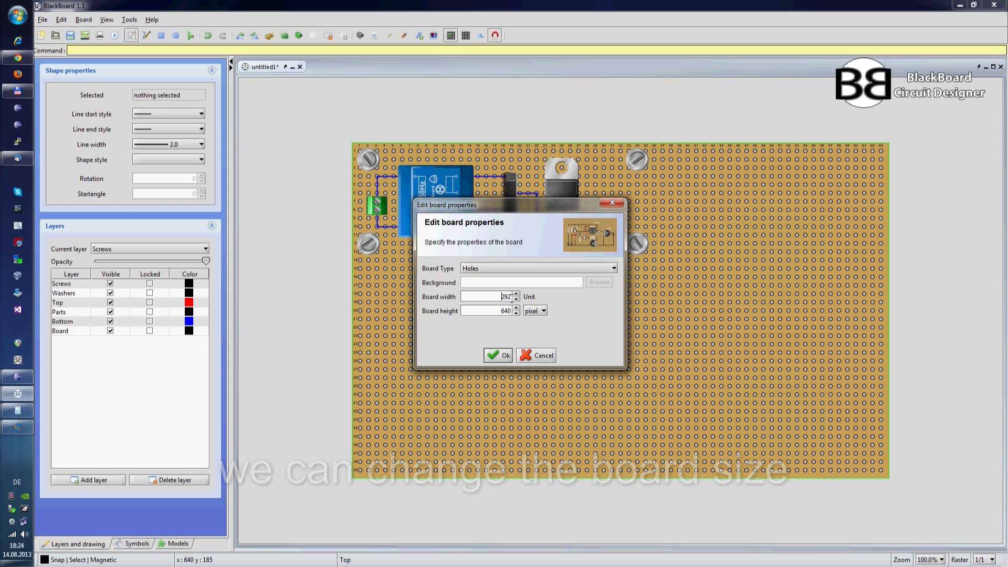
key(Delete)
key(Tab)
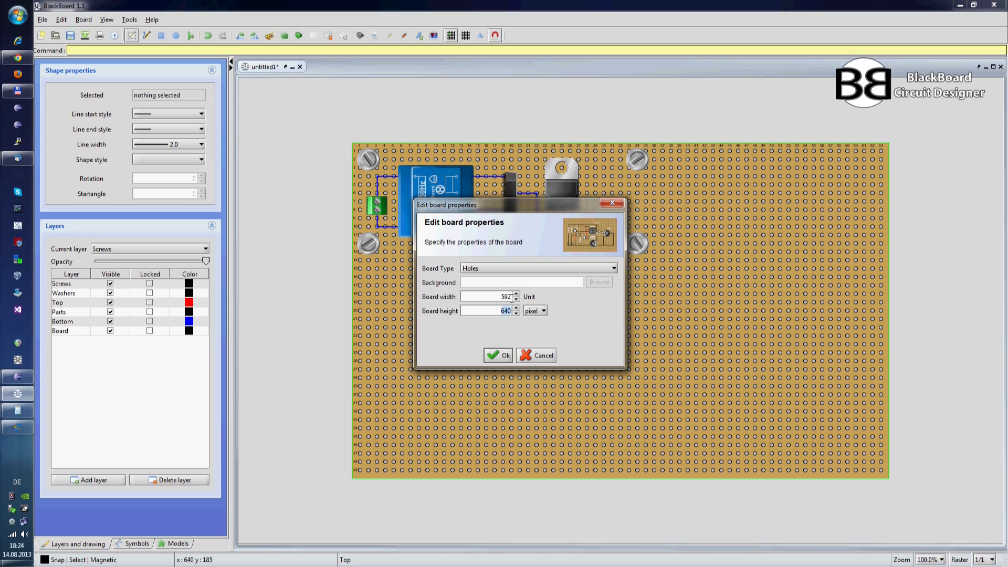
text(224)
click(499, 350)
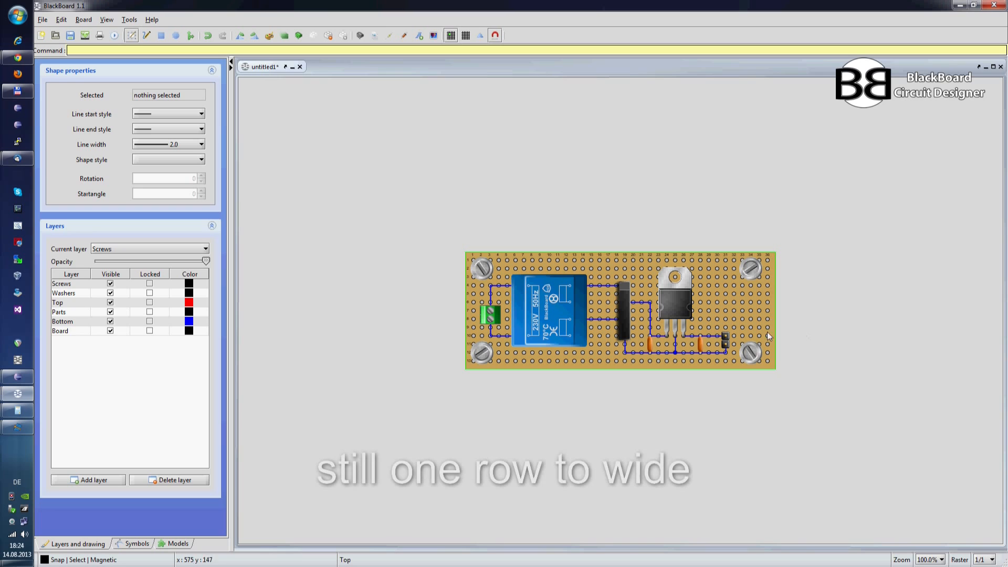
Step: Reduce the board width to 576 pixels and briefly check the mirrored solder side before returning to the top view
right_click(759, 298)
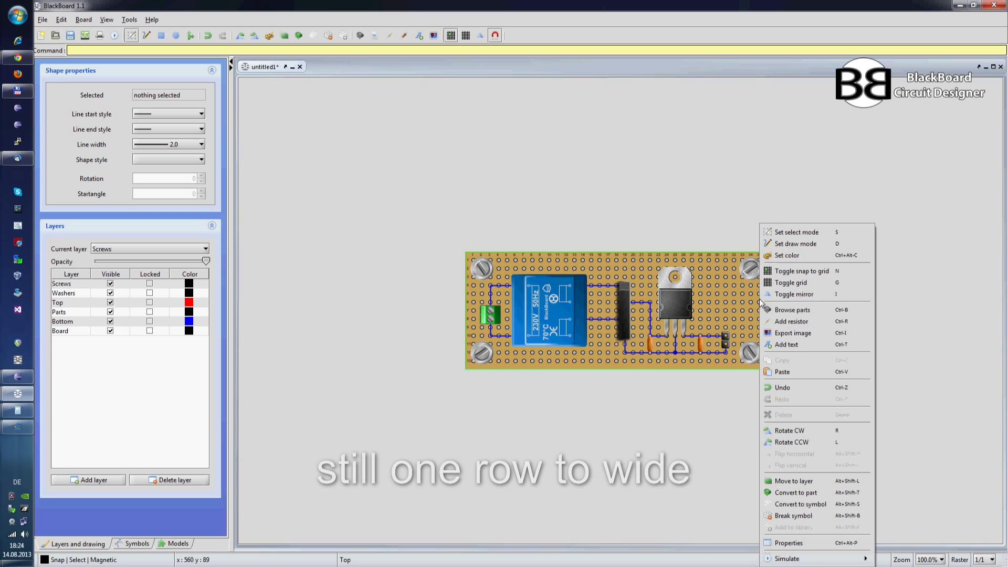
click(782, 541)
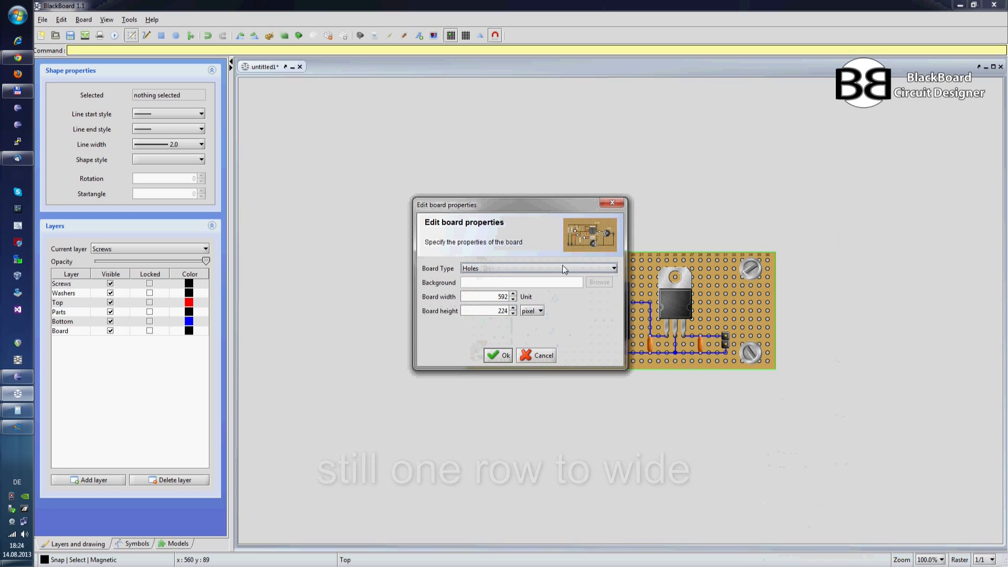
double_click(499, 297)
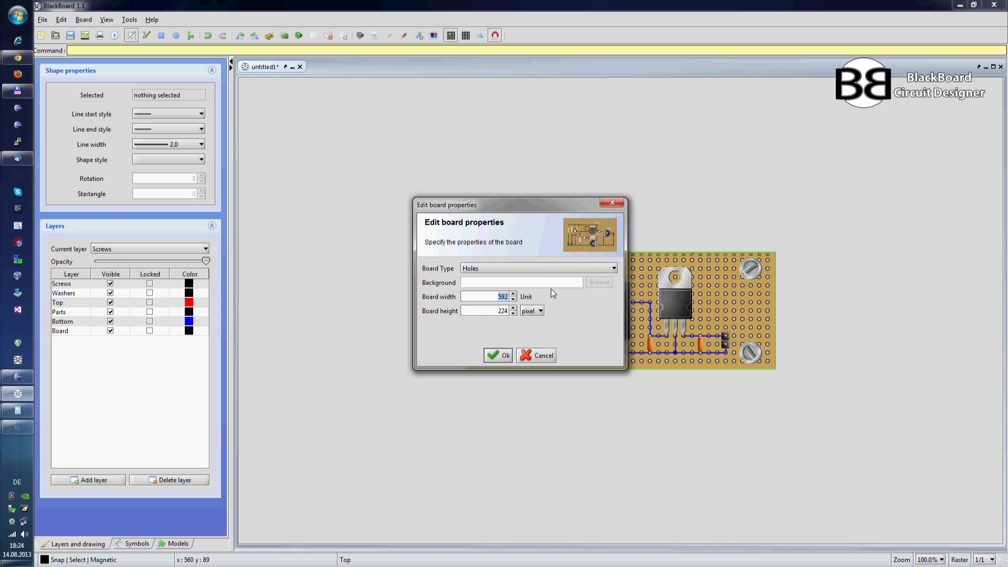
text(576)
click(501, 355)
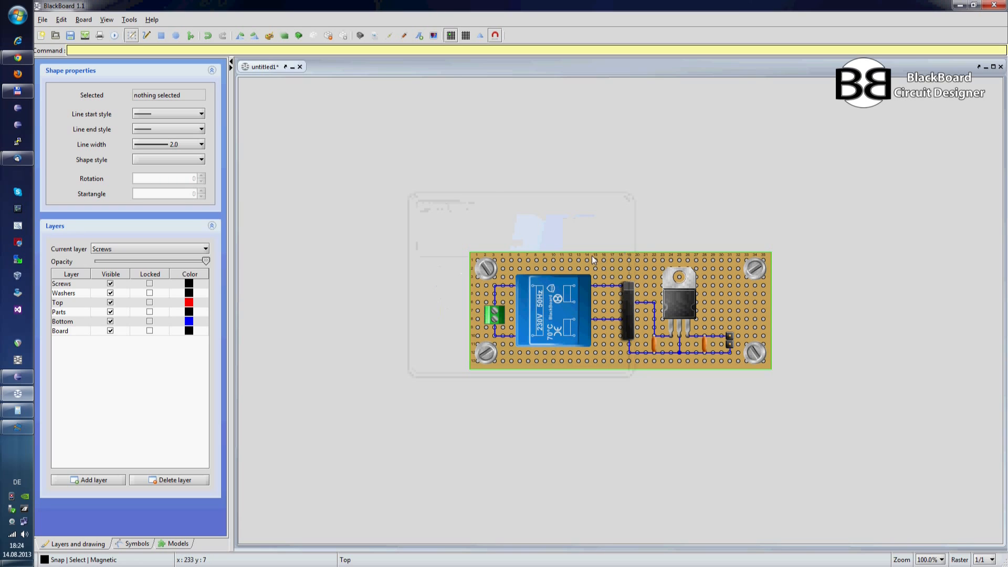
key(ctrl+m)
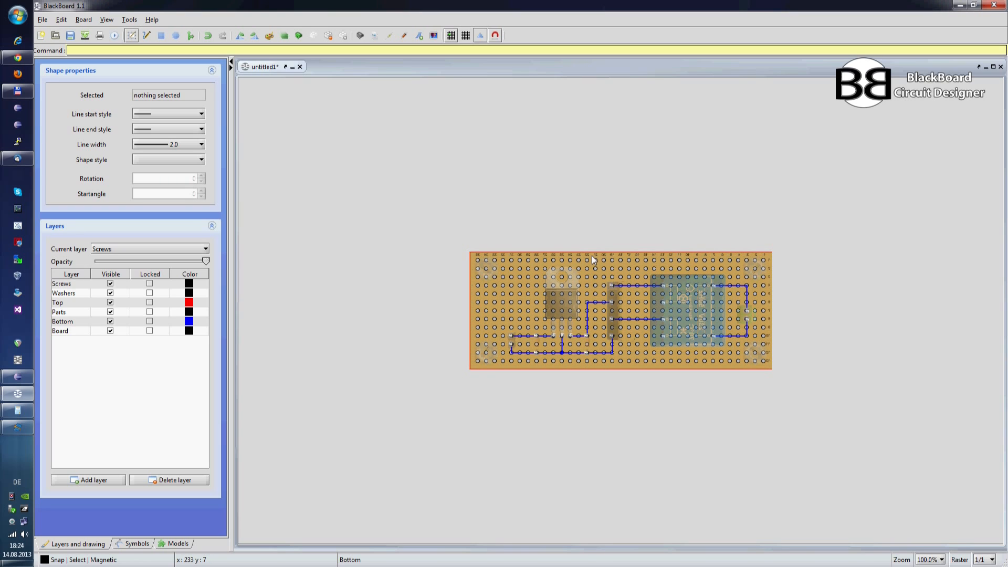
key(ctrl+m)
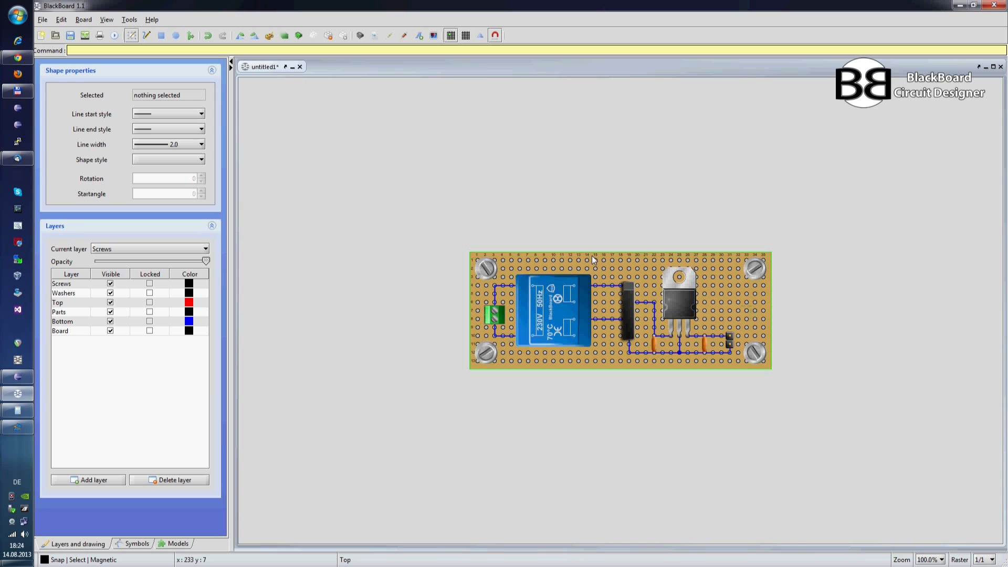
Step: Save the board on the Desktop as power_supply
click(43, 20)
click(59, 80)
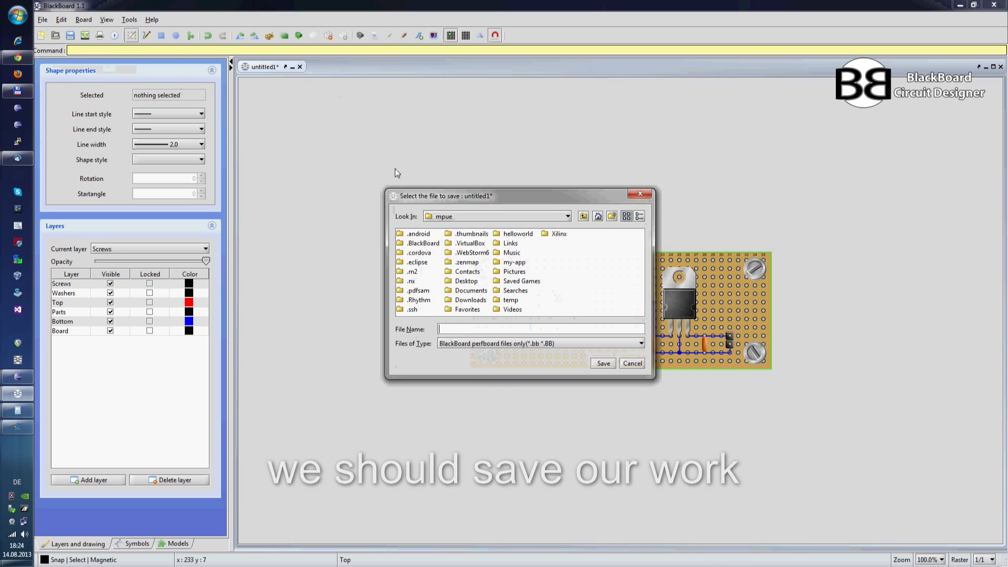
click(476, 219)
click(474, 225)
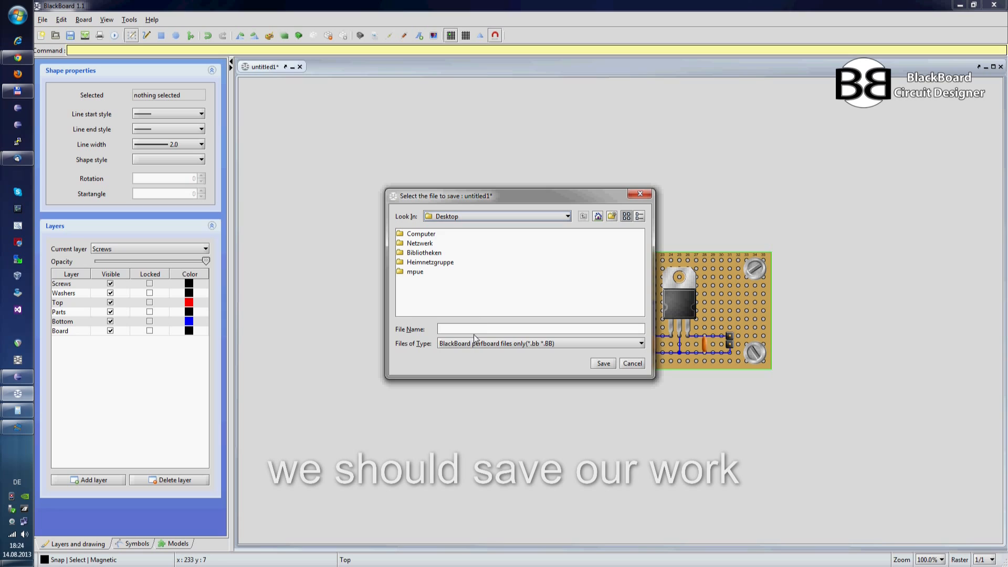
click(474, 331)
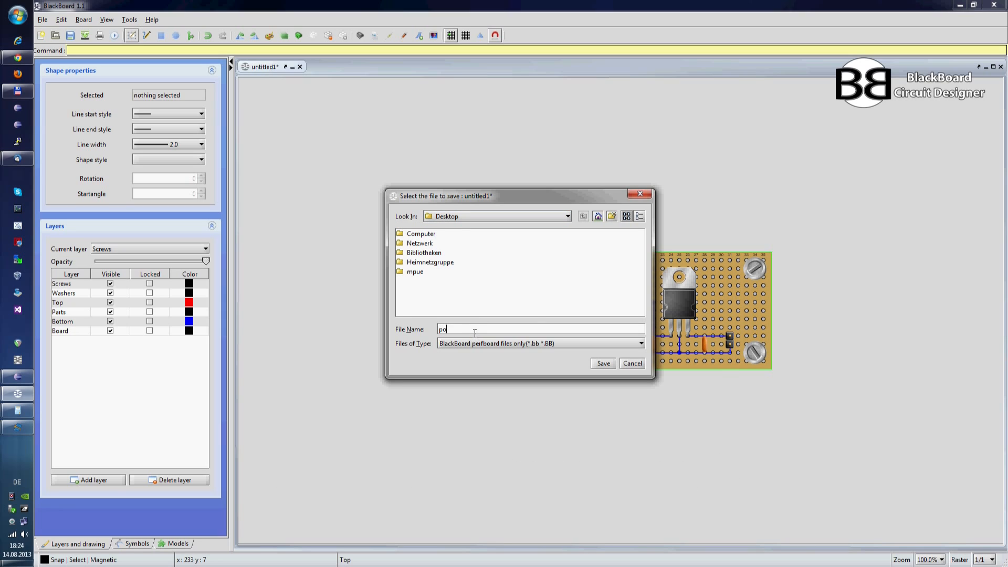
text(power_supply)
click(601, 366)
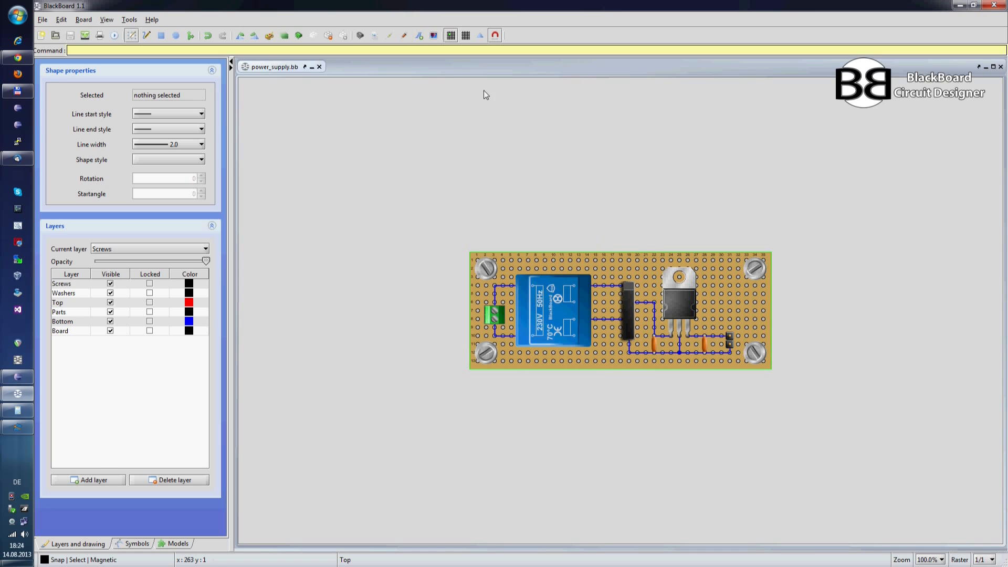
Step: Start an image export of the board with power_supply on the Desktop as the export path
click(433, 36)
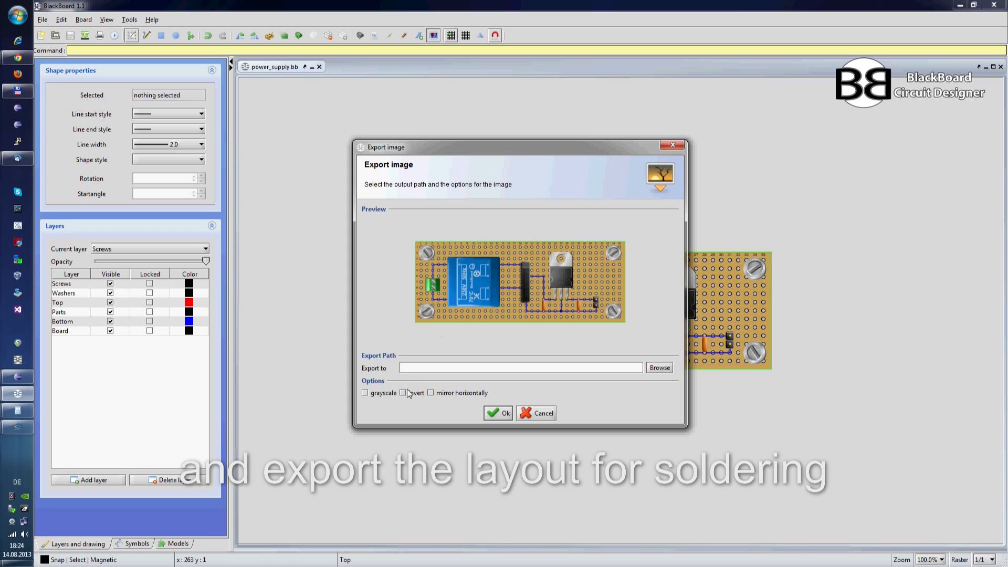
click(660, 367)
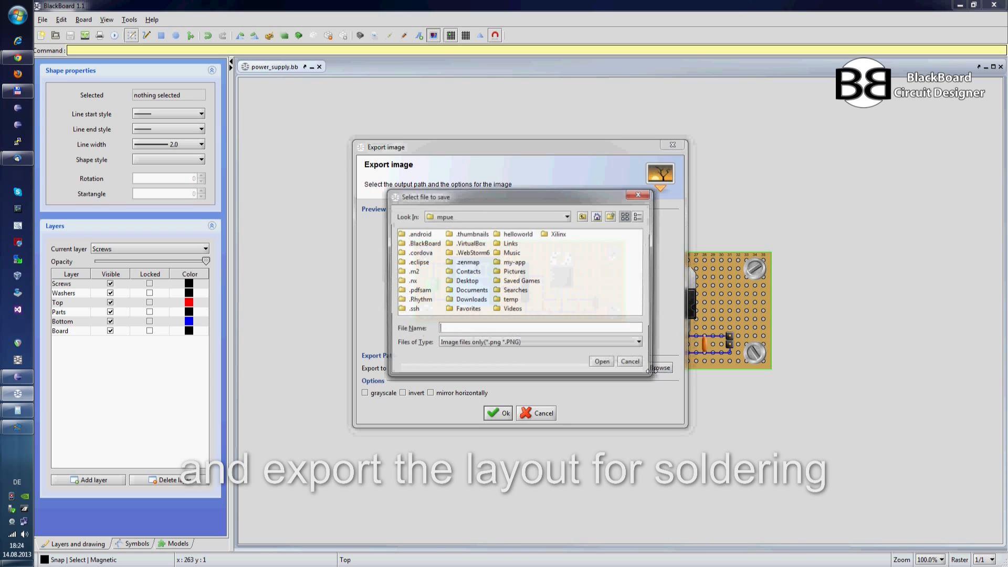
click(567, 216)
click(508, 227)
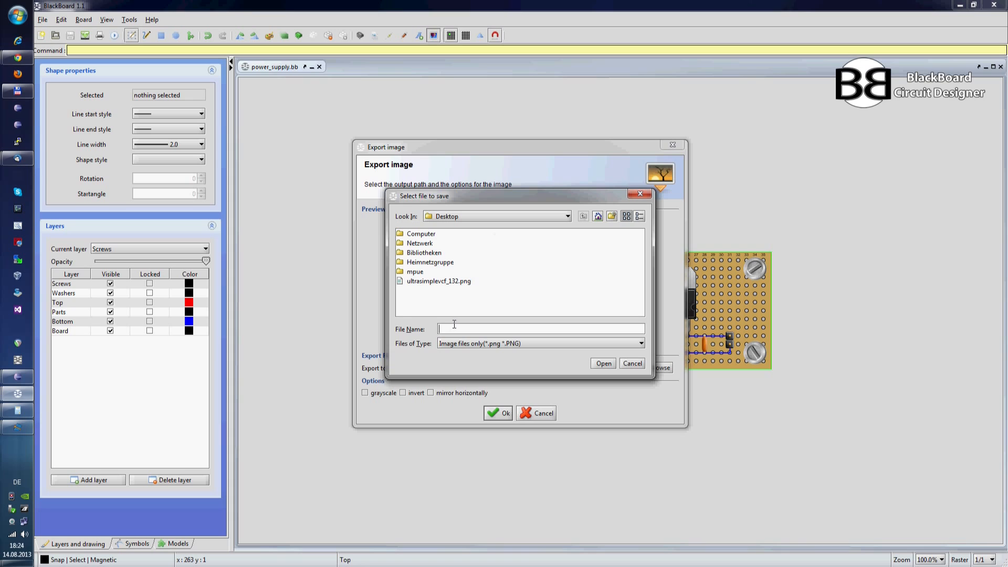
text(power_supply)
click(604, 363)
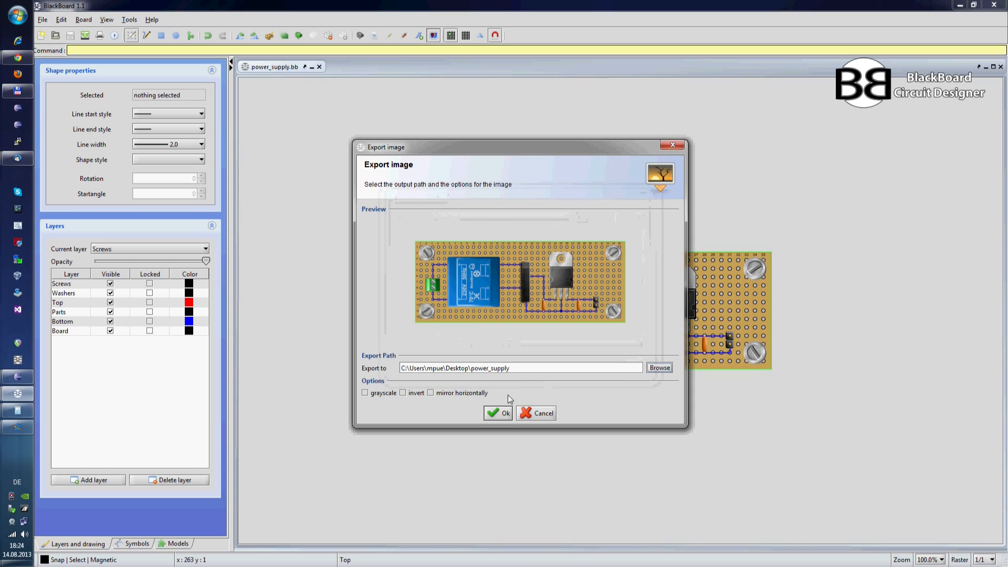
Step: Try the grayscale, invert and mirror horizontally options, leave all three off, and export the top-side image
click(365, 393)
click(365, 393)
click(403, 393)
click(403, 393)
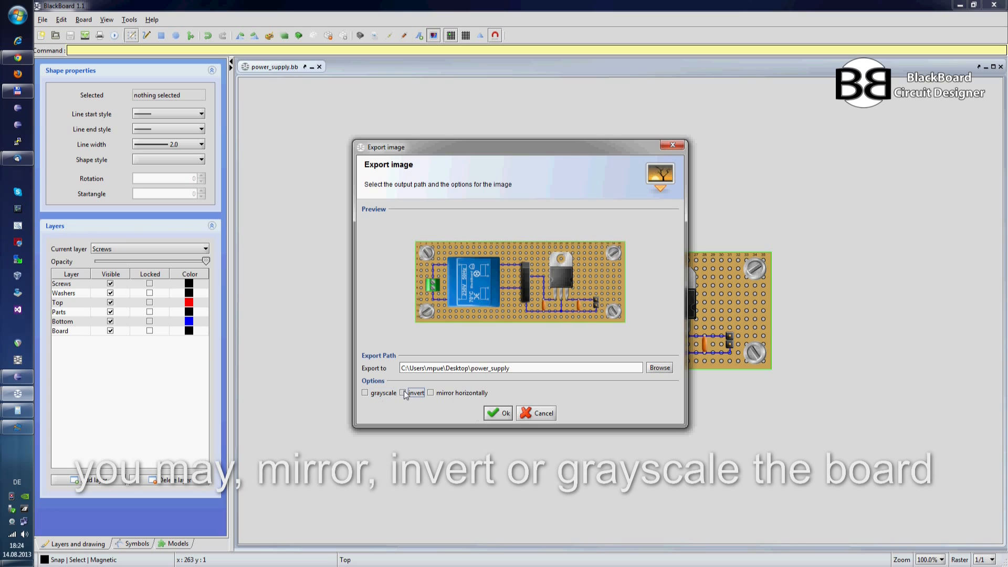
click(431, 393)
click(431, 393)
click(498, 413)
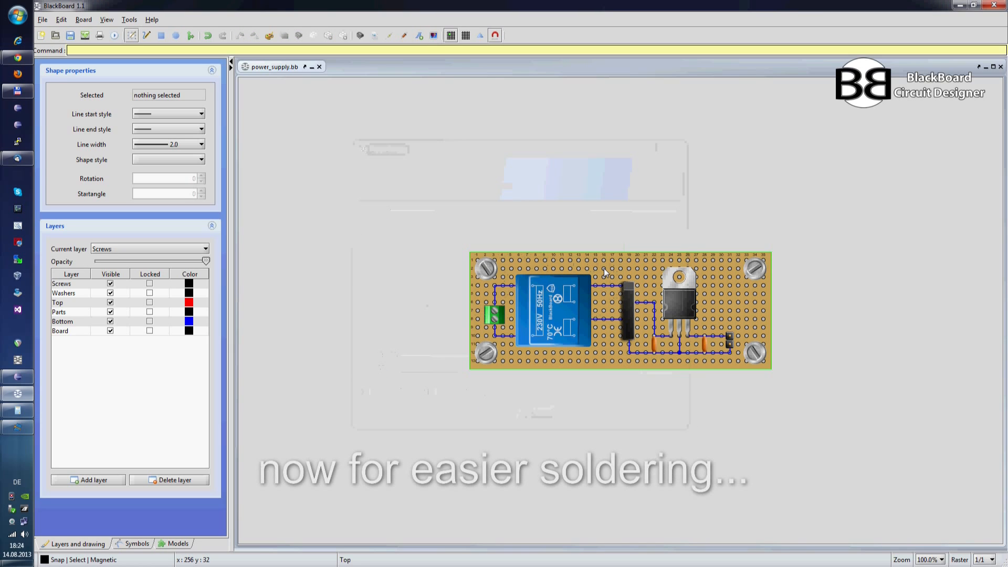
Step: Flip the board to its solder side, start another image export, and compare the preview with horizontal mirroring on and off beside the board
key(ctrl+m)
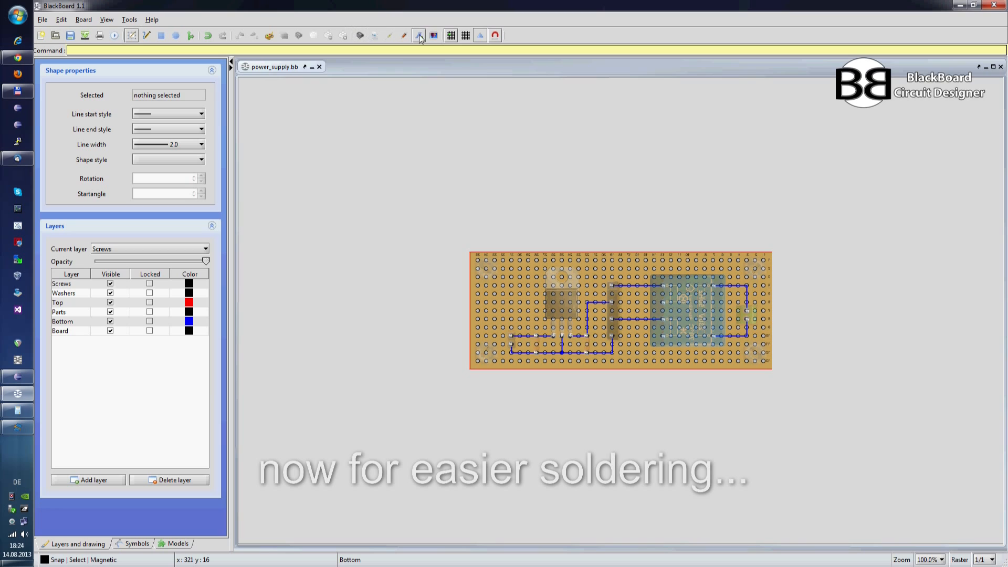
click(432, 37)
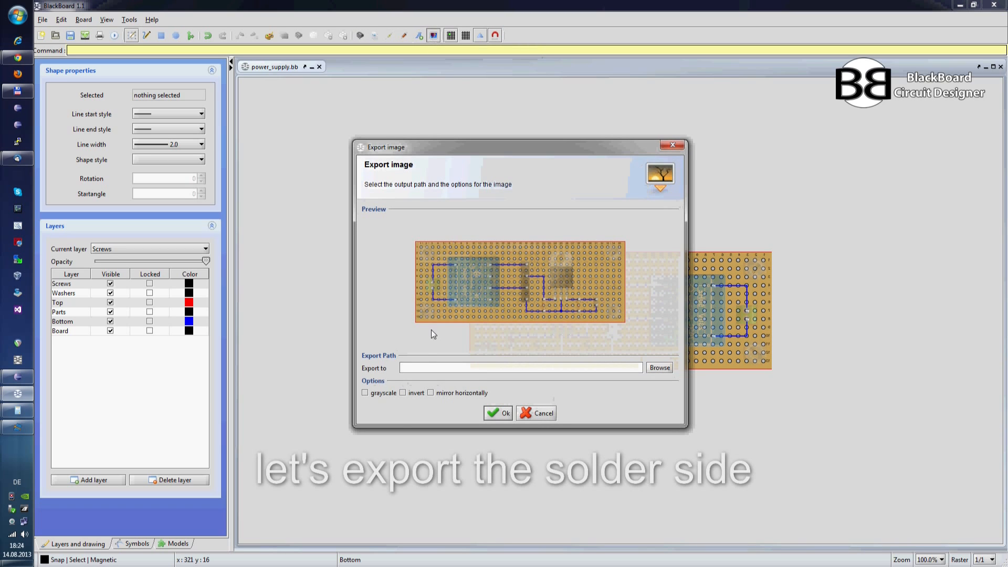
click(430, 393)
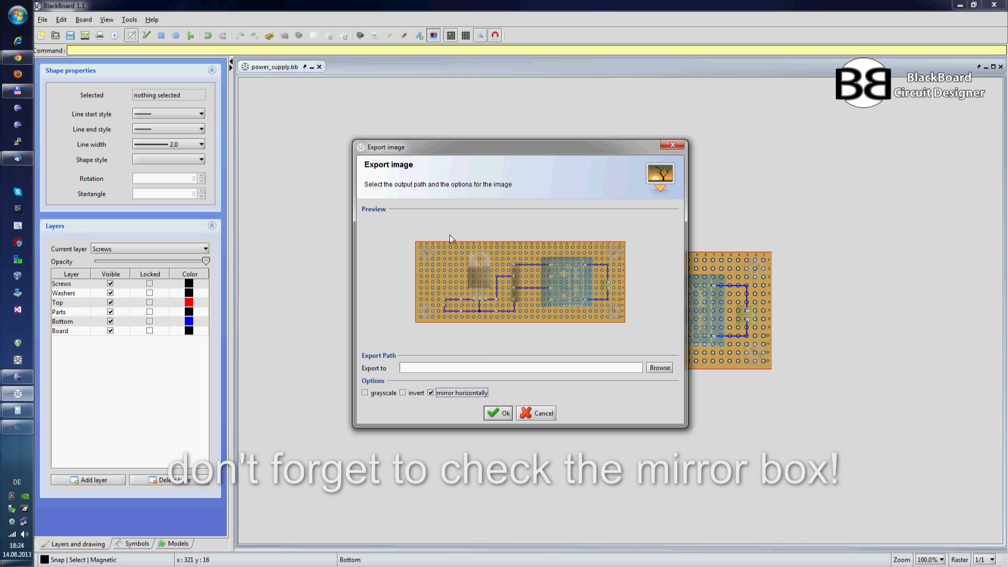
click(444, 394)
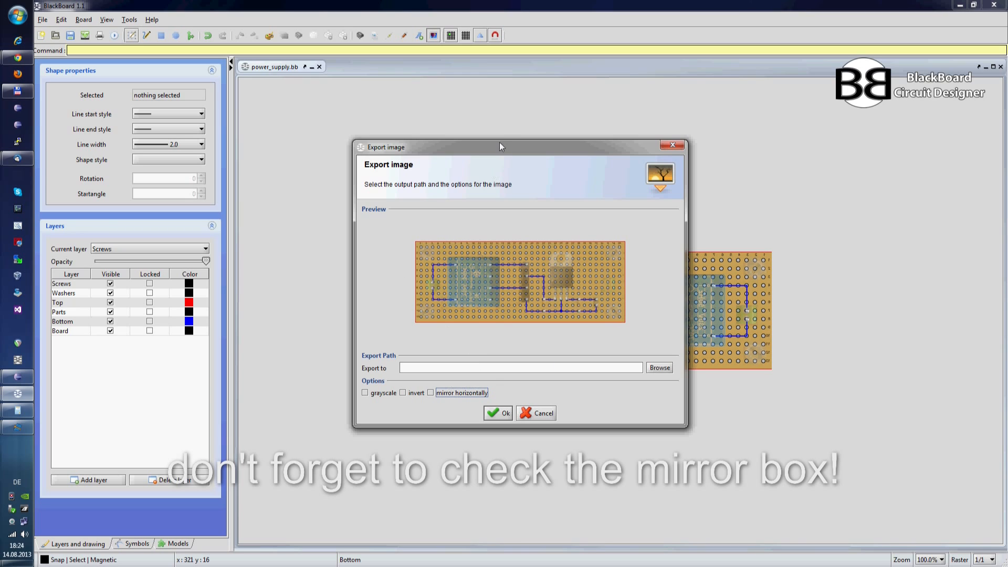
drag(499, 146, 262, 166)
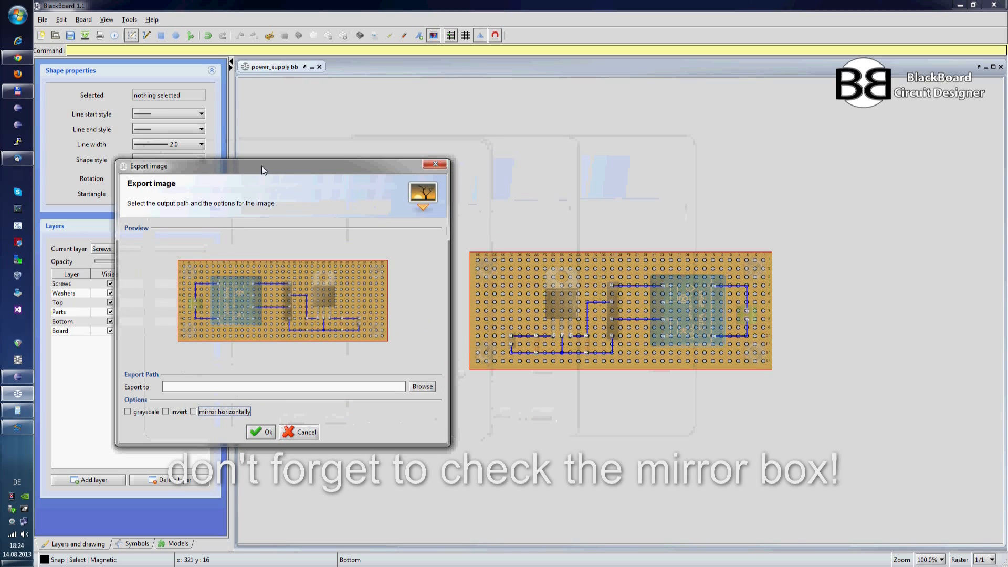
click(201, 413)
click(201, 413)
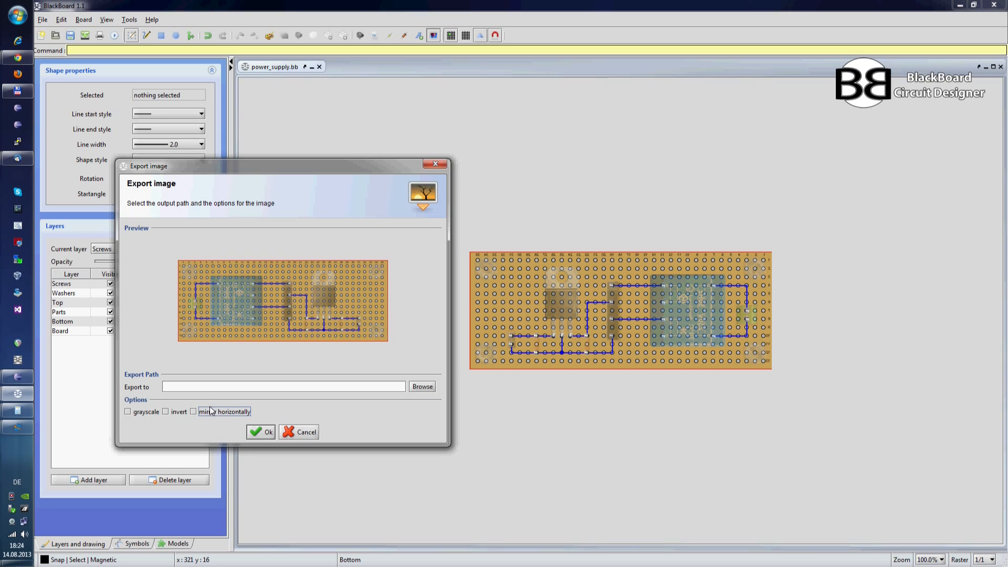
Step: Export the solder-side image to the Desktop as power_supply_mir.png with horizontal mirroring turned on
click(413, 387)
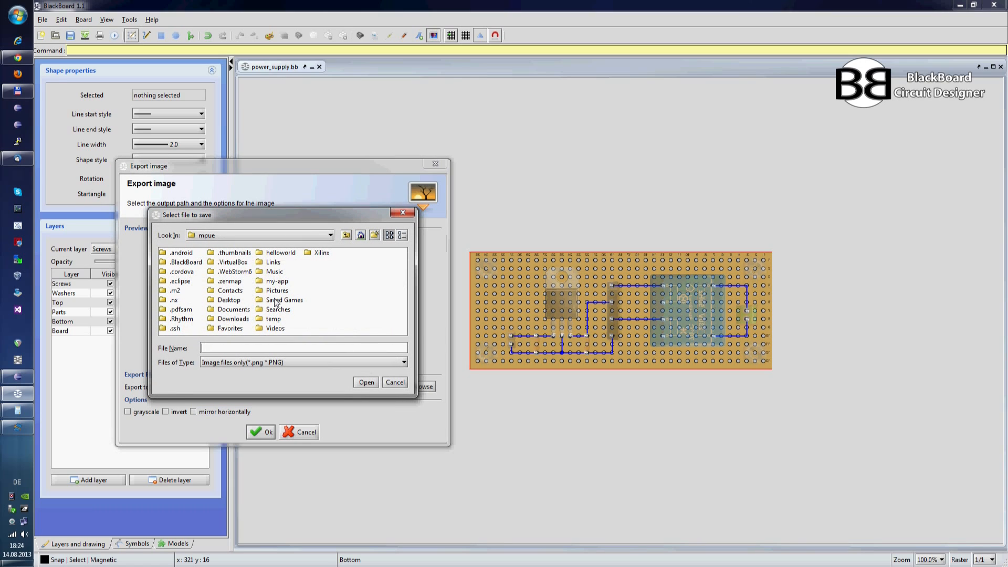
click(321, 237)
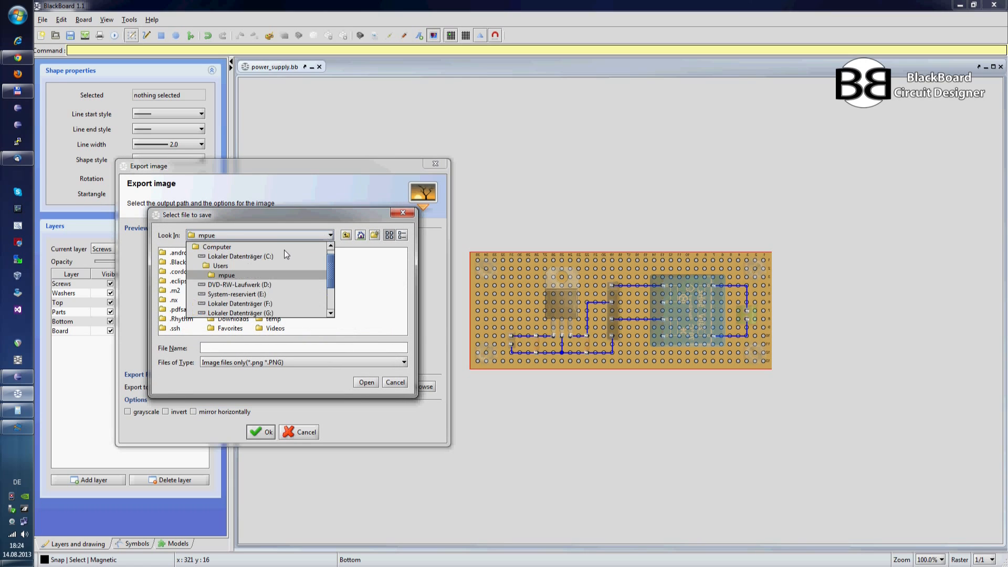
click(260, 245)
click(208, 300)
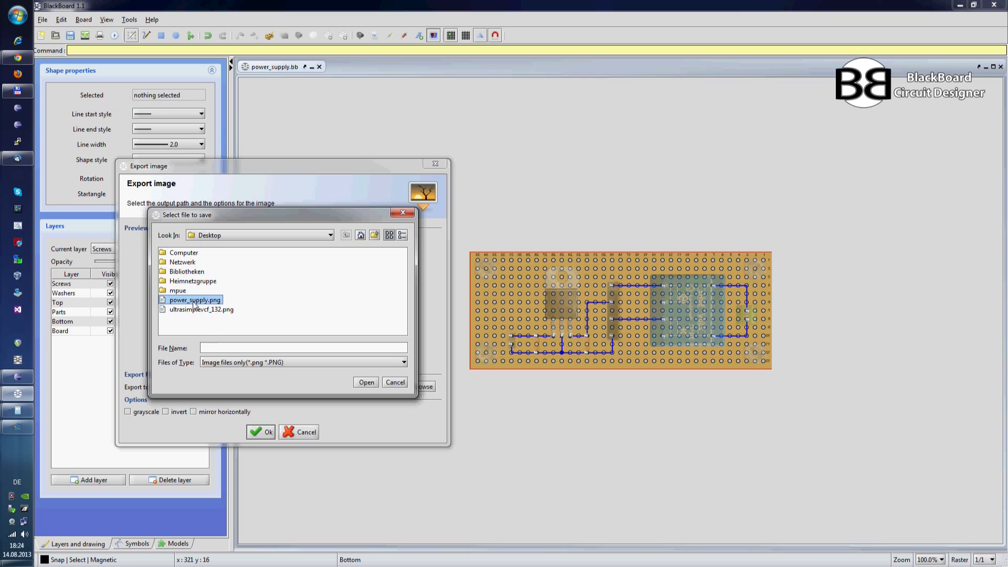
click(242, 348)
double_click(242, 347)
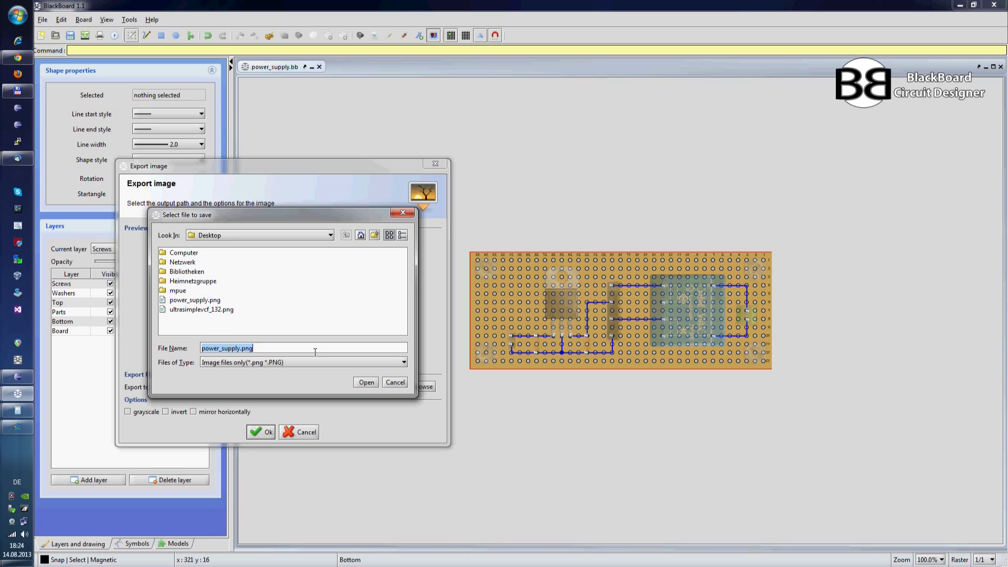
key(Left)
key(Left)
key(Left)
text(_mi)
click(360, 382)
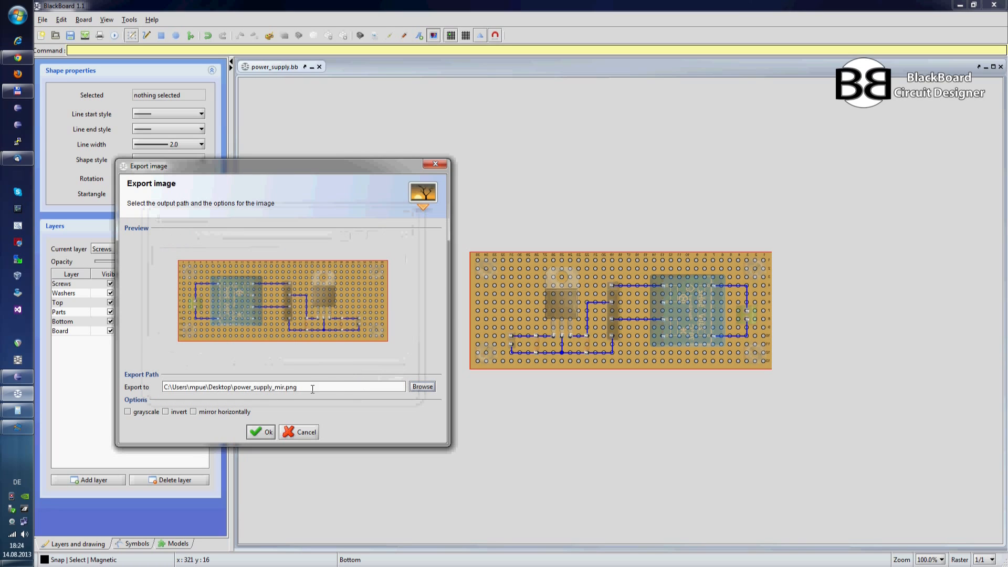
click(219, 412)
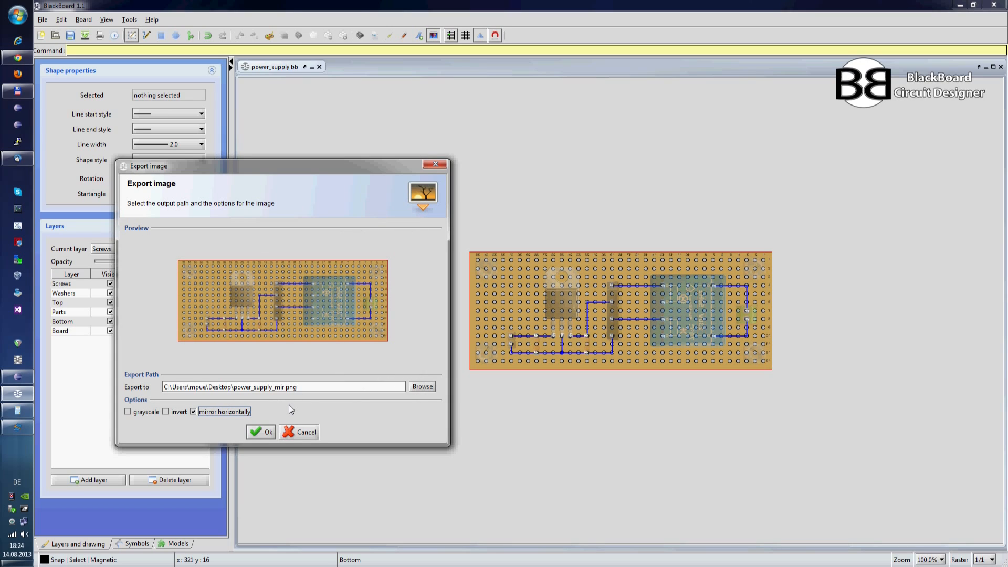
click(269, 432)
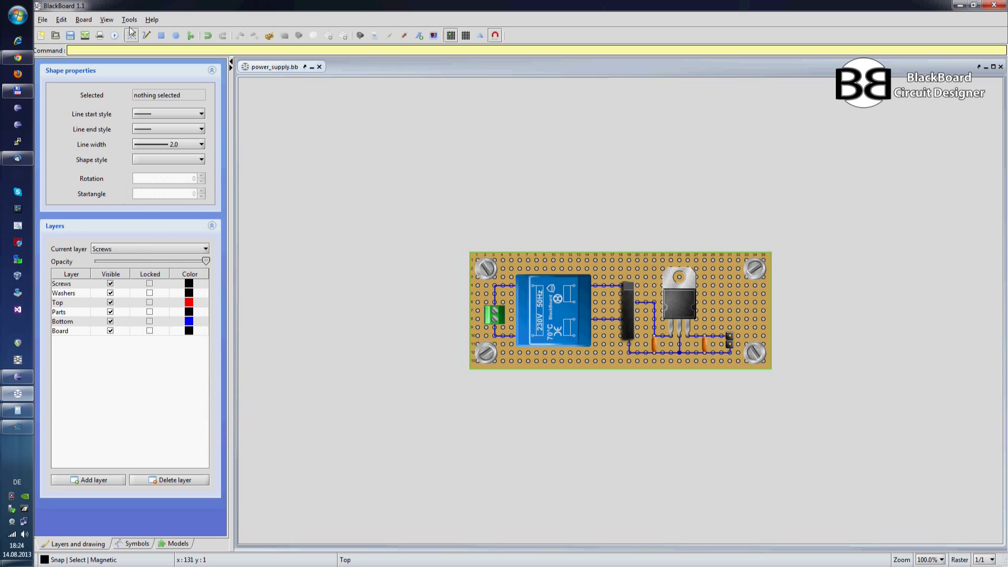
Step: Open the saved power_supply.bb board from the Desktop a second time alongside the current one
click(44, 22)
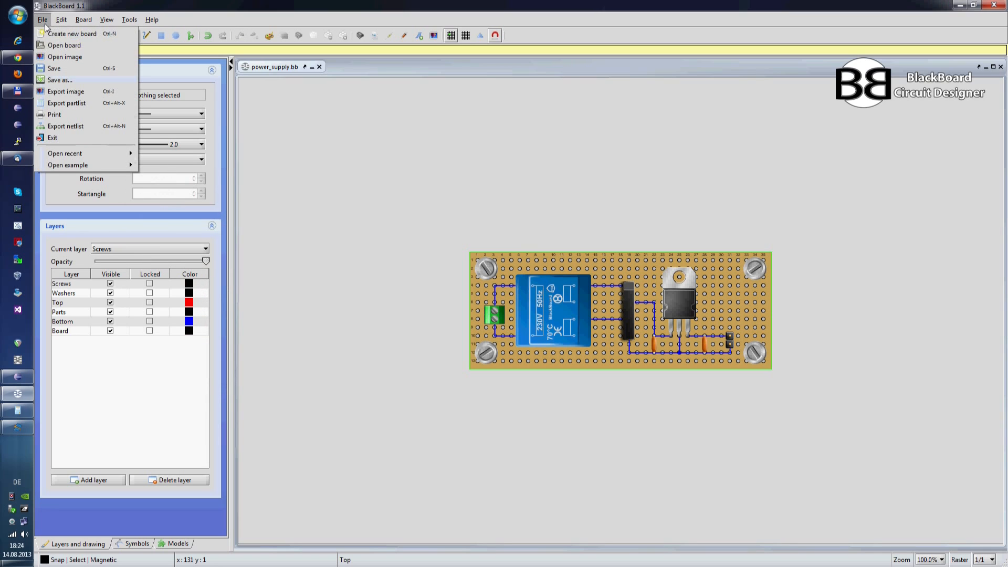
click(64, 45)
click(445, 234)
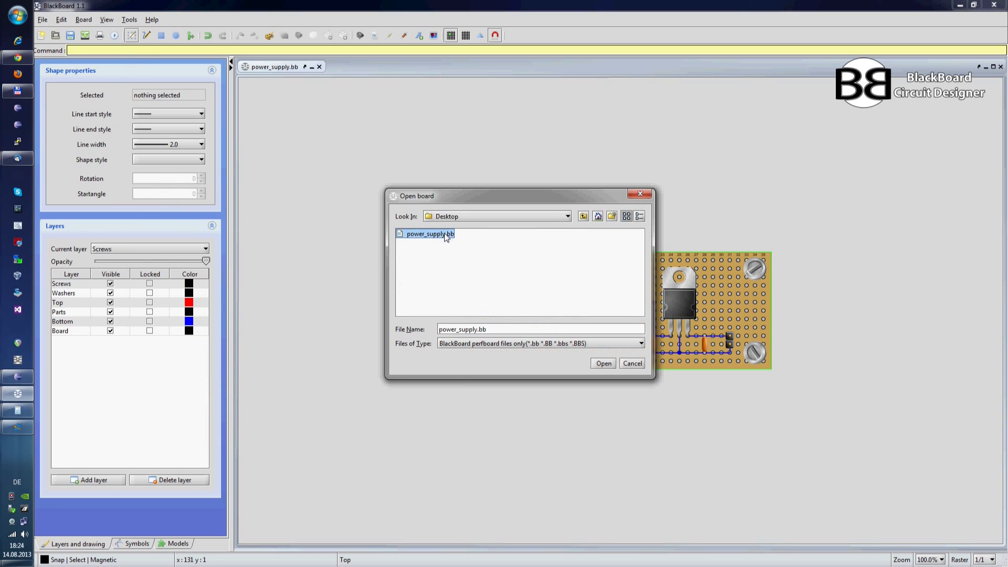
click(603, 363)
Step: Dock the second board view below the first and flip the lower board to its solder side
drag(339, 70, 402, 118)
drag(507, 219, 507, 287)
click(479, 35)
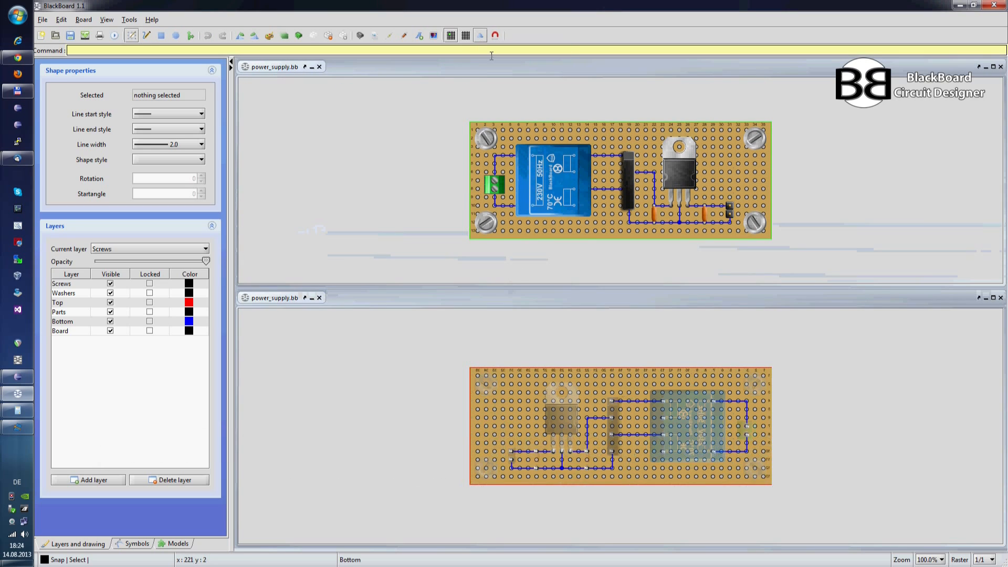
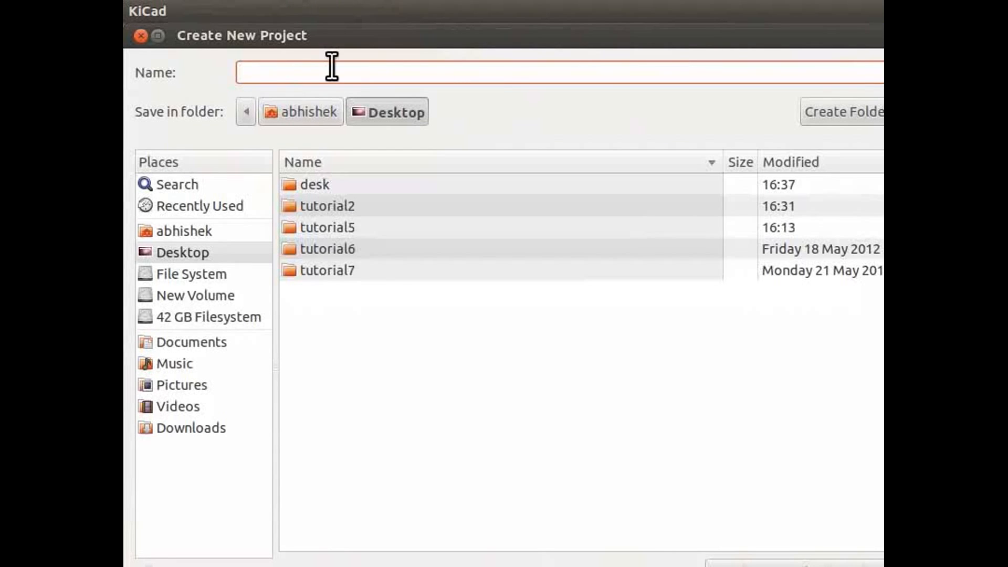
Step: Create a new KiCad project named project1 on the Desktop and open its empty schematic in EESchema
text(project1)
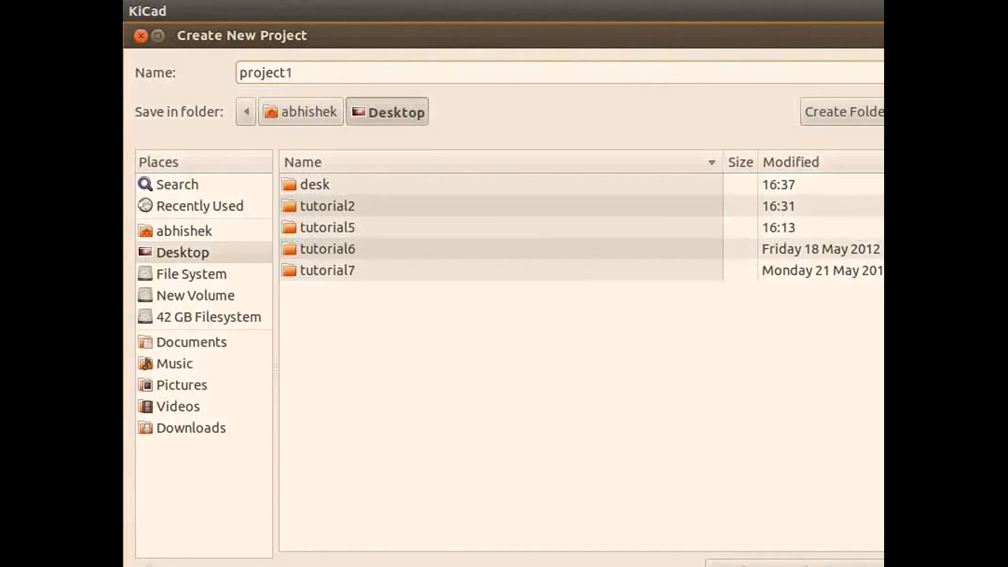
drag(883, 566, 870, 563)
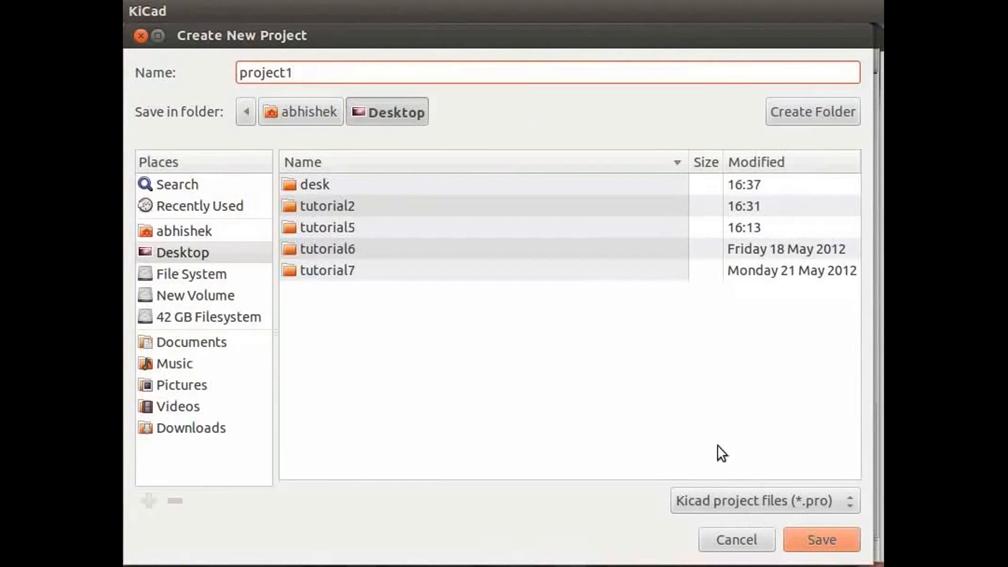
click(210, 251)
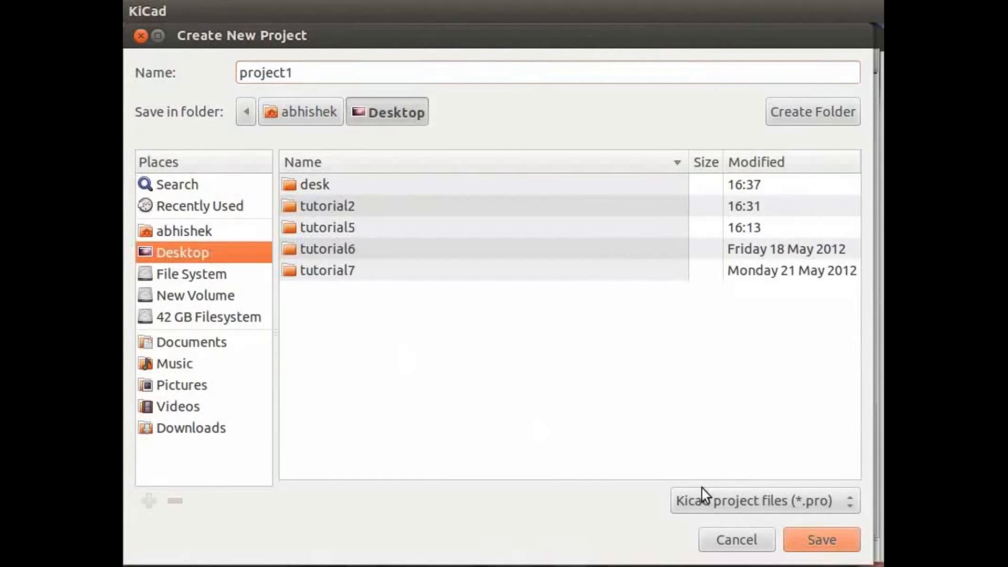
click(824, 537)
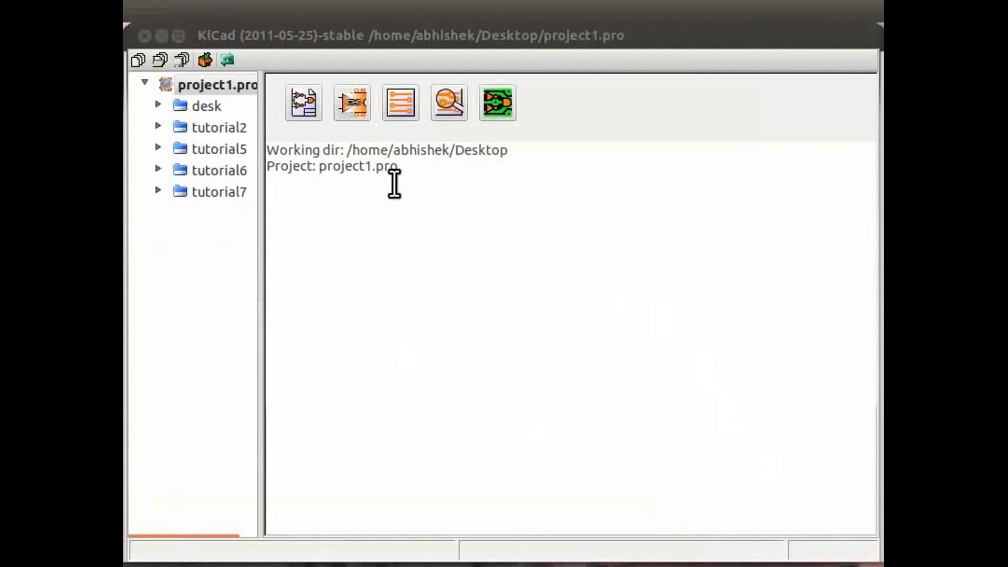
click(306, 112)
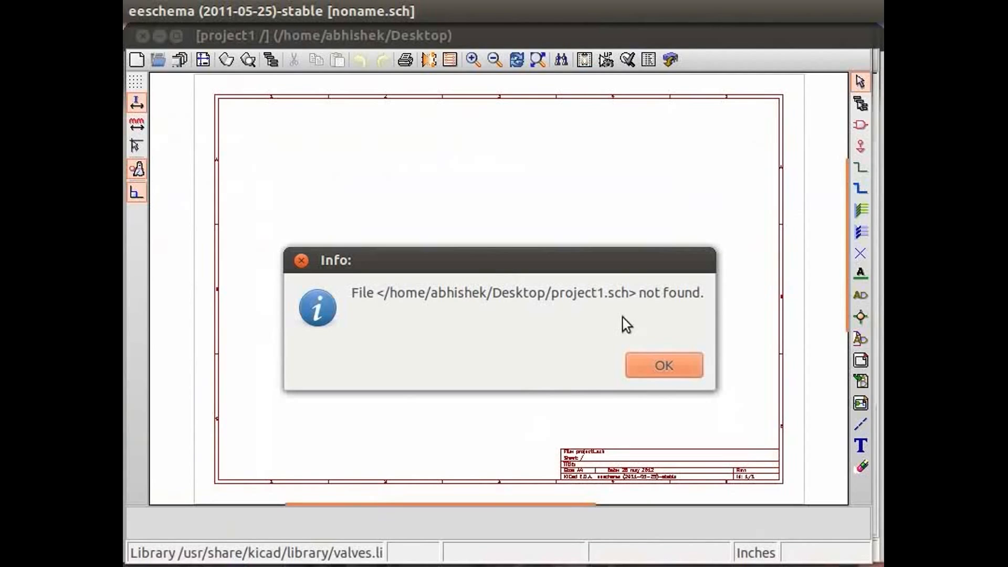
click(659, 367)
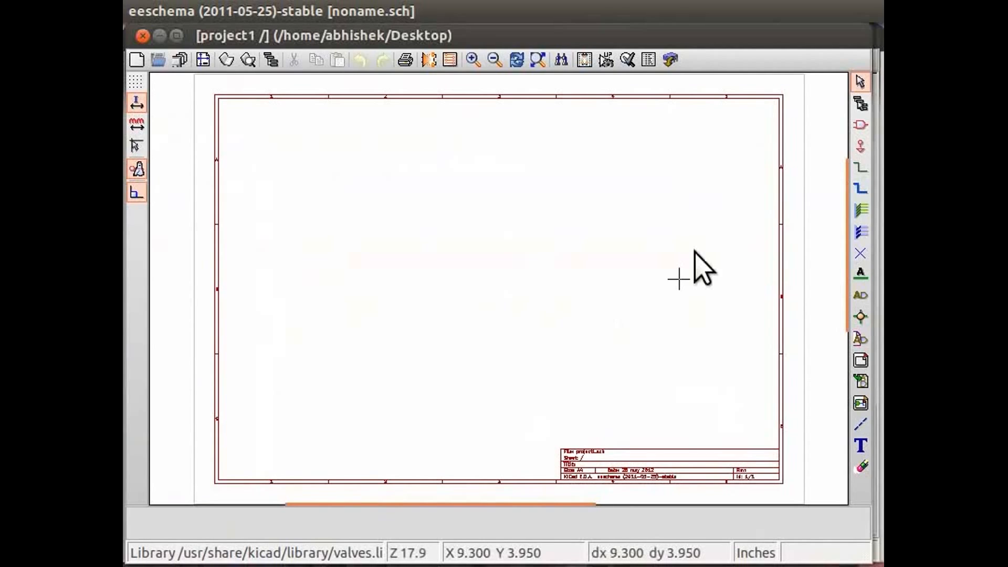
Step: Find the 555 component and place the LM555N timer near the middle of the schematic sheet
click(861, 129)
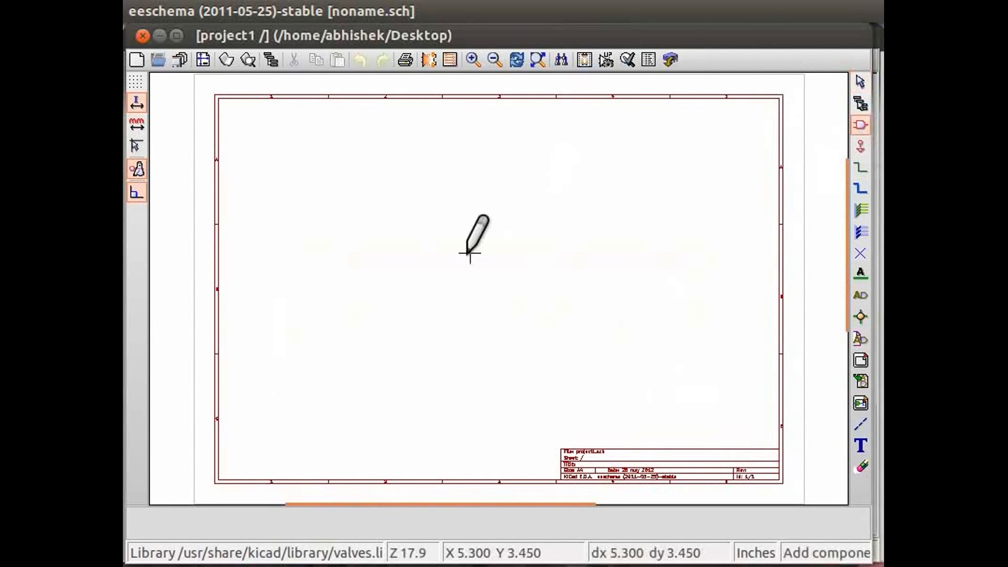
click(478, 292)
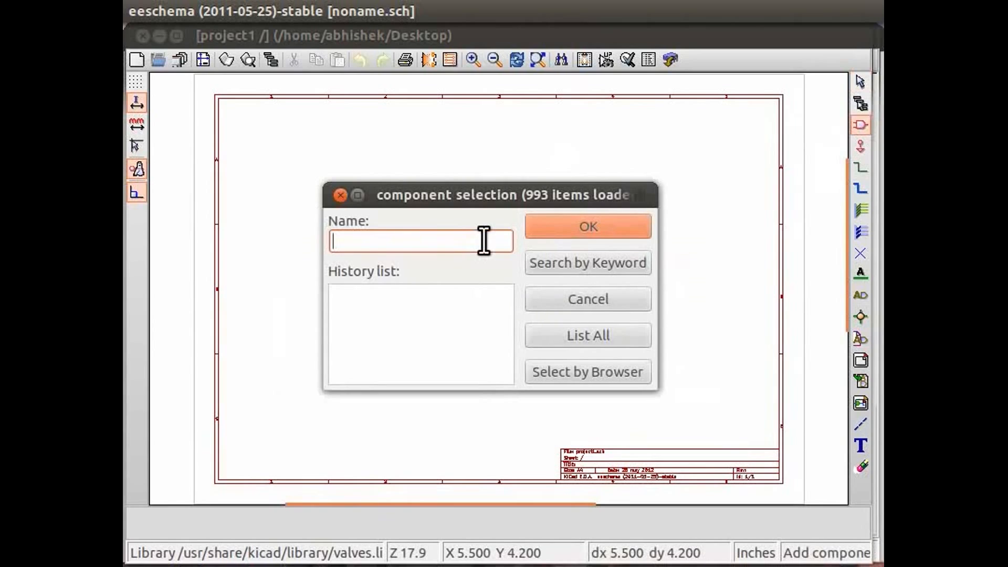
text(555)
click(539, 234)
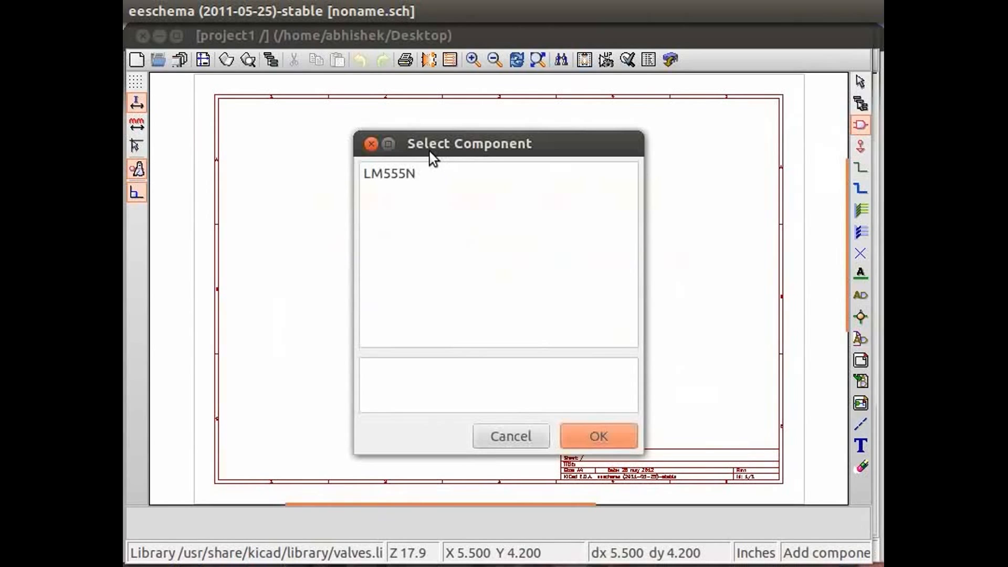
click(404, 178)
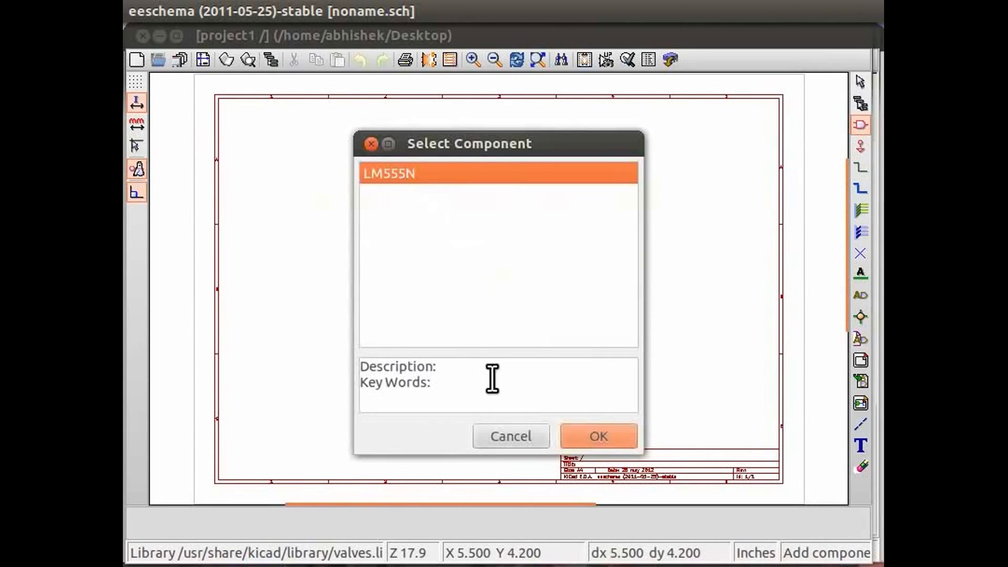
click(597, 435)
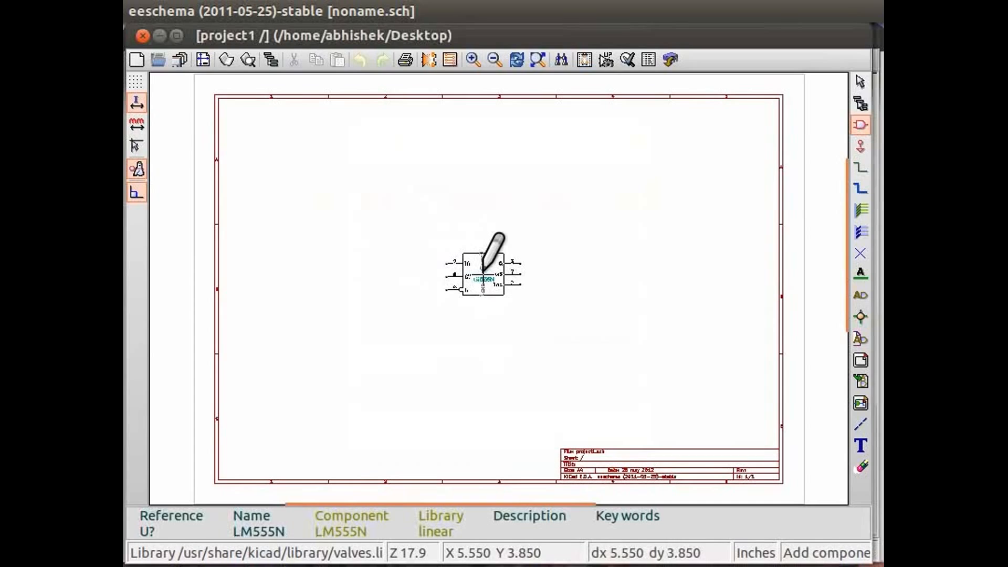
click(482, 273)
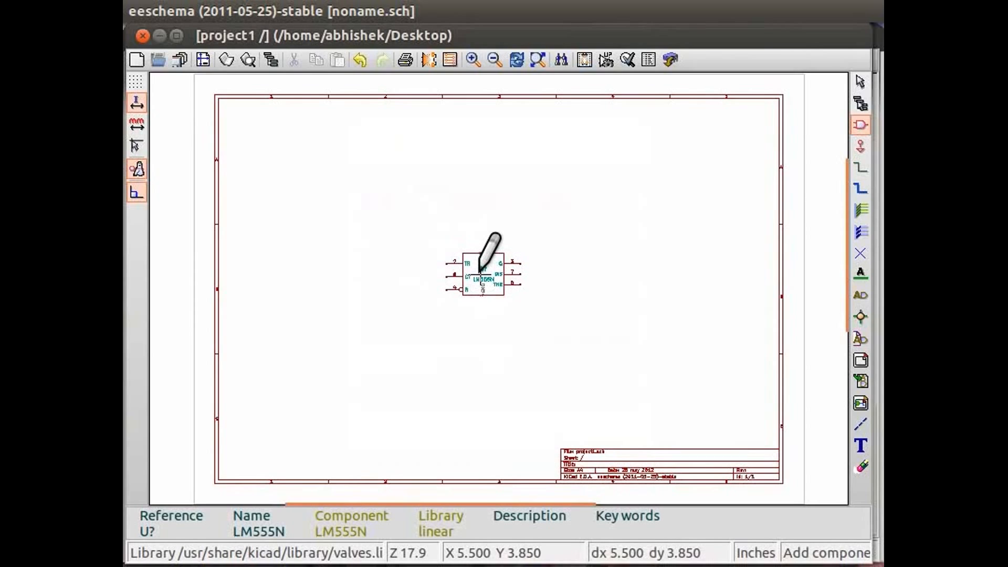
Step: Add a resistor R to the left of the LM555N, slightly above the level of its TR pin
scroll(479, 272, up, 1)
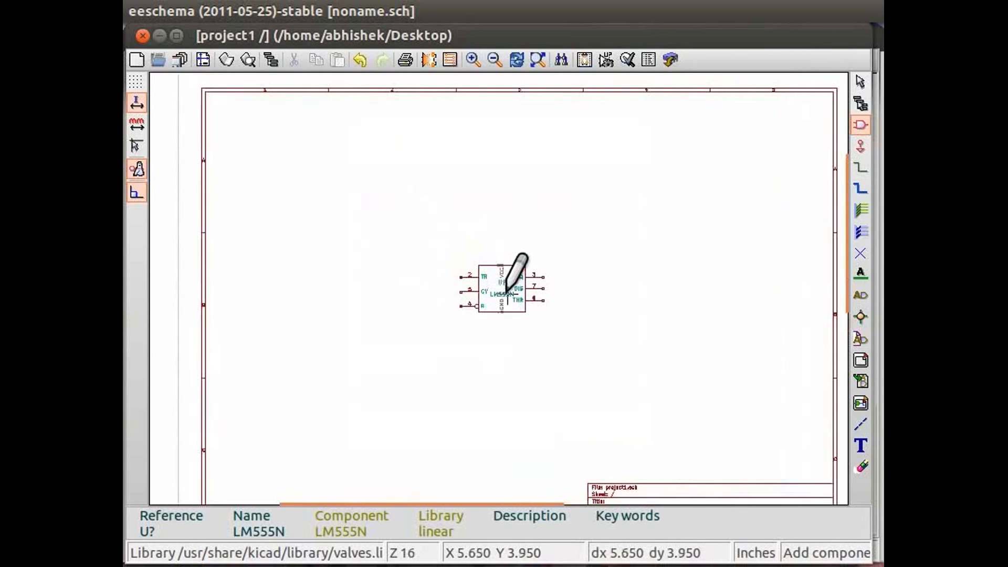
scroll(501, 296, up, 2)
scroll(497, 287, up, 1)
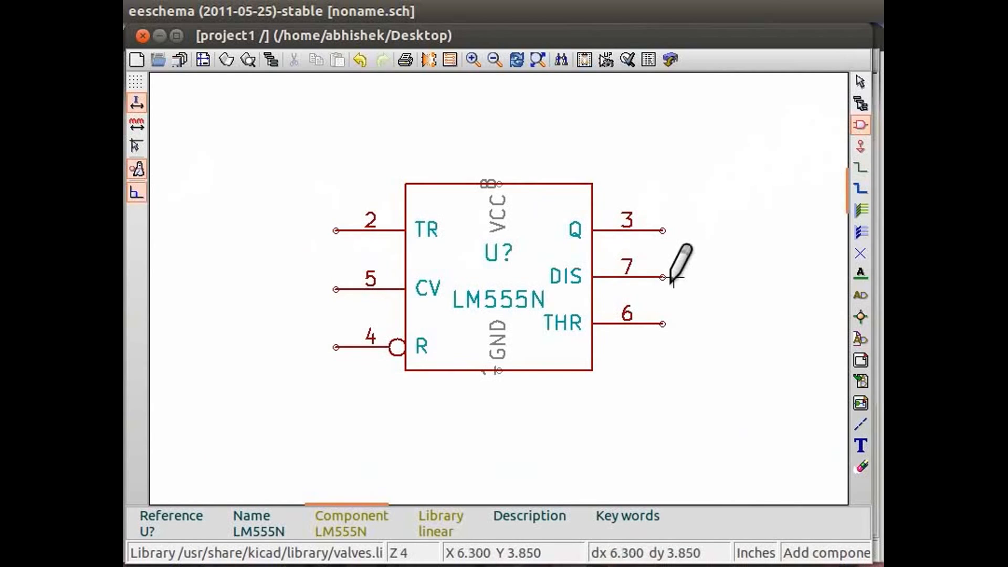
click(569, 418)
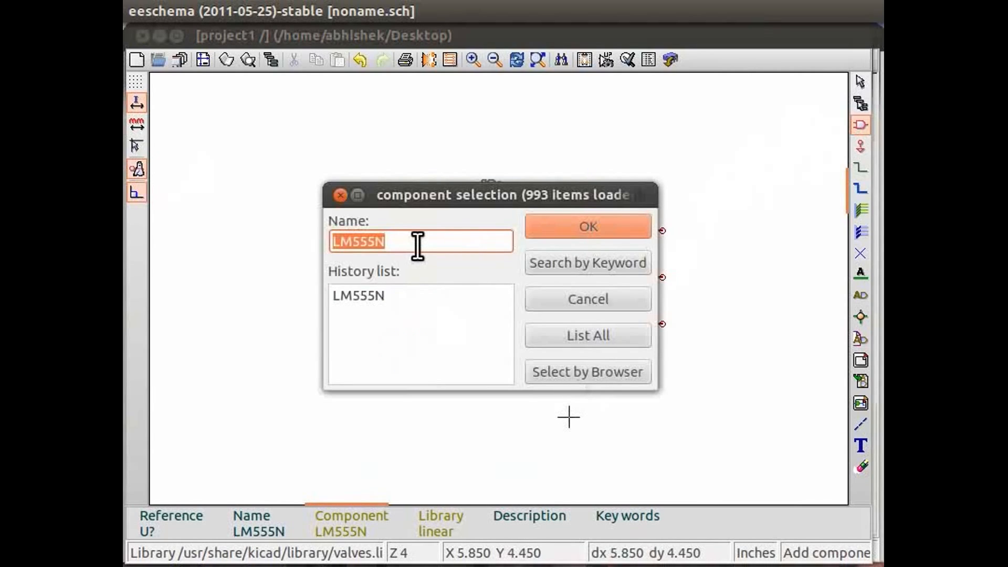
text(r)
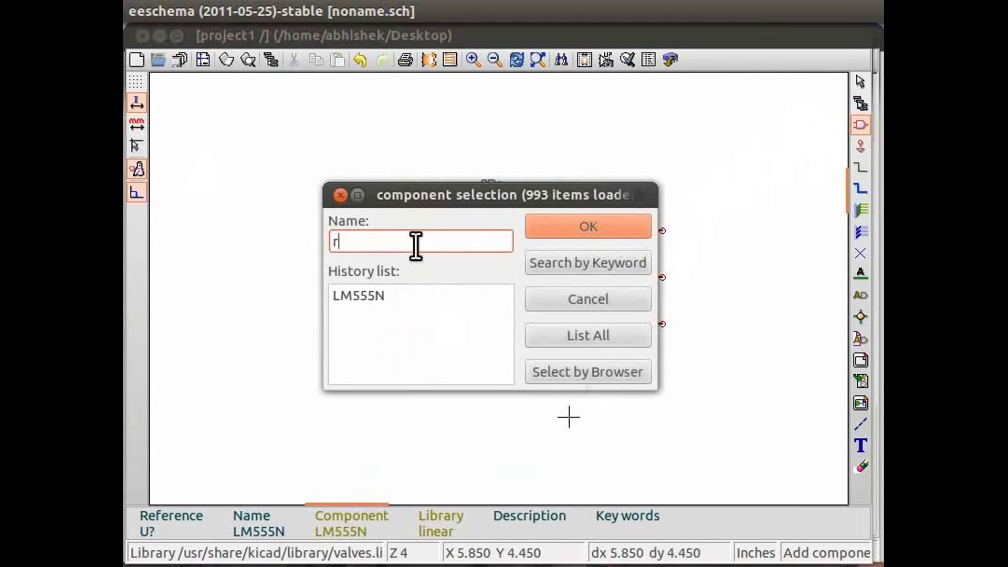
click(540, 227)
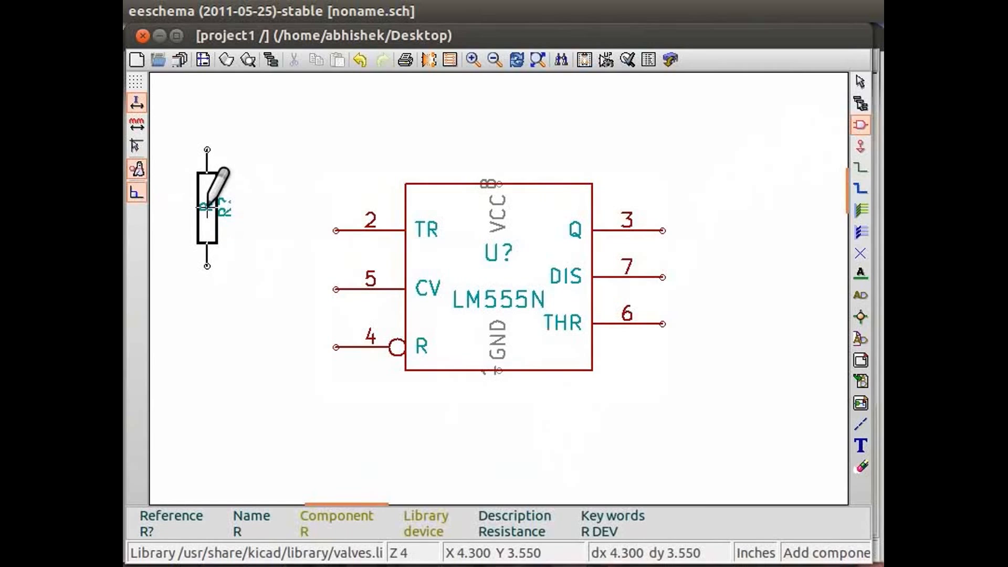
click(206, 207)
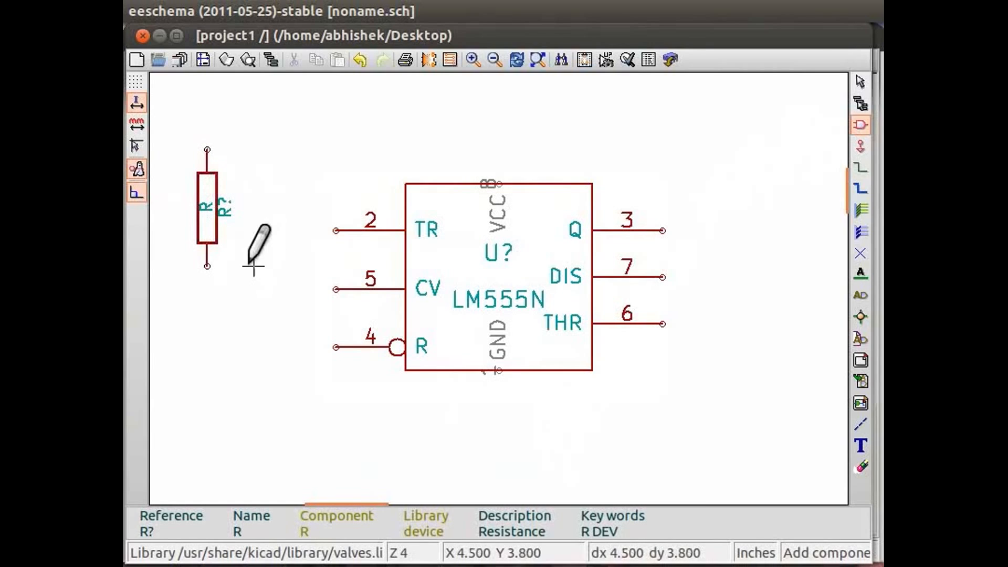
Step: Copy the resistor into the space between it and the LM555N, and use Move to set the copy level with the original
right_click(201, 231)
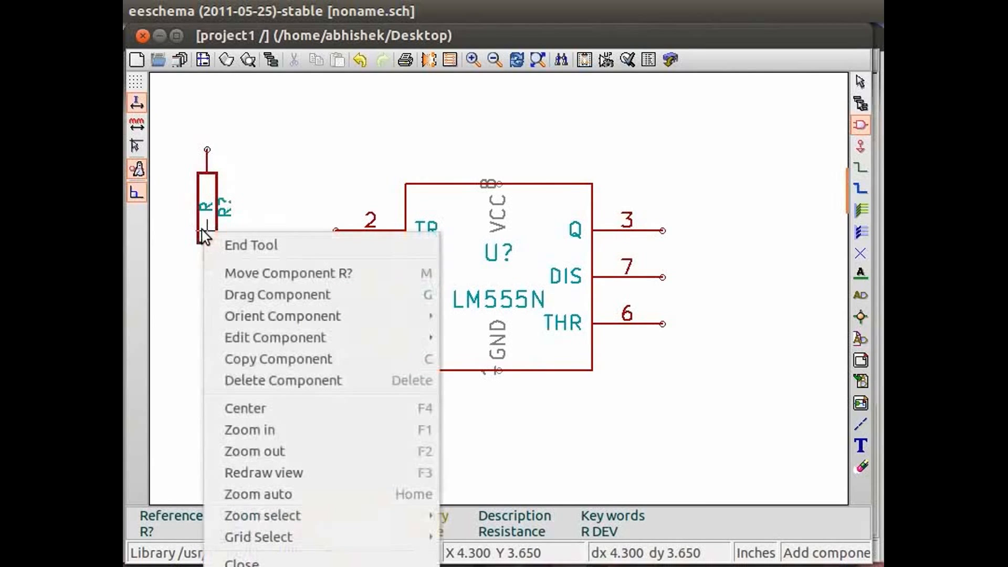
click(265, 359)
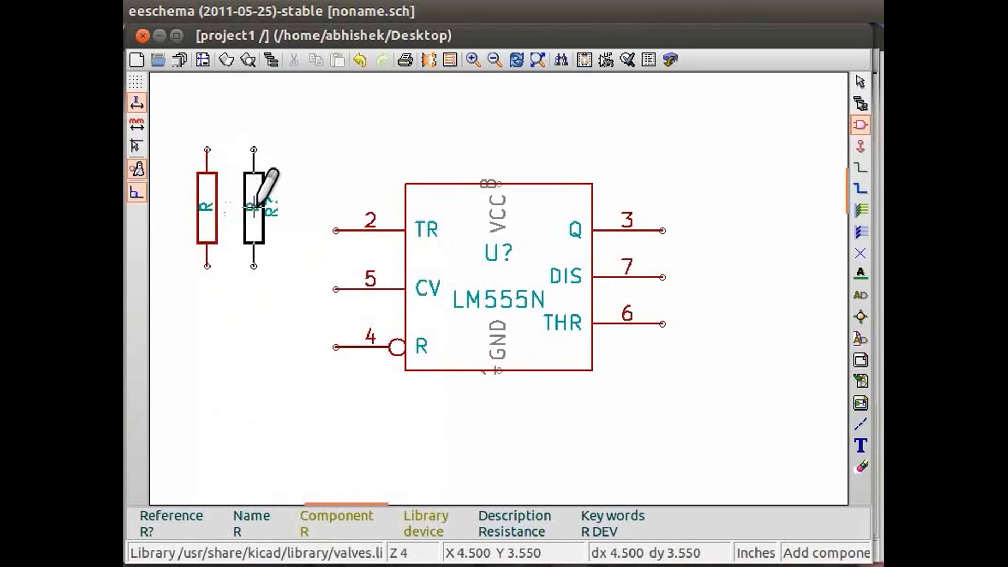
click(266, 208)
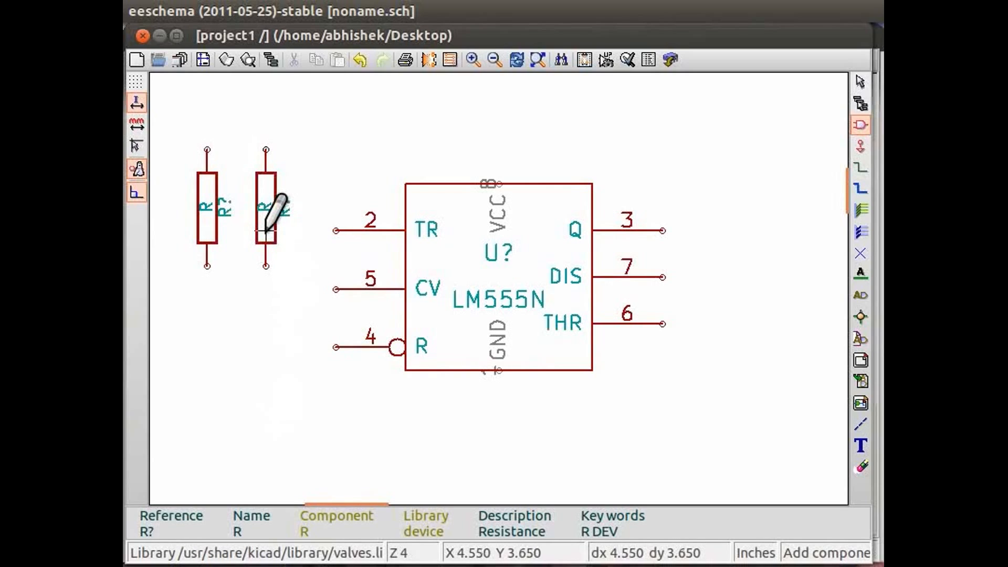
key(m)
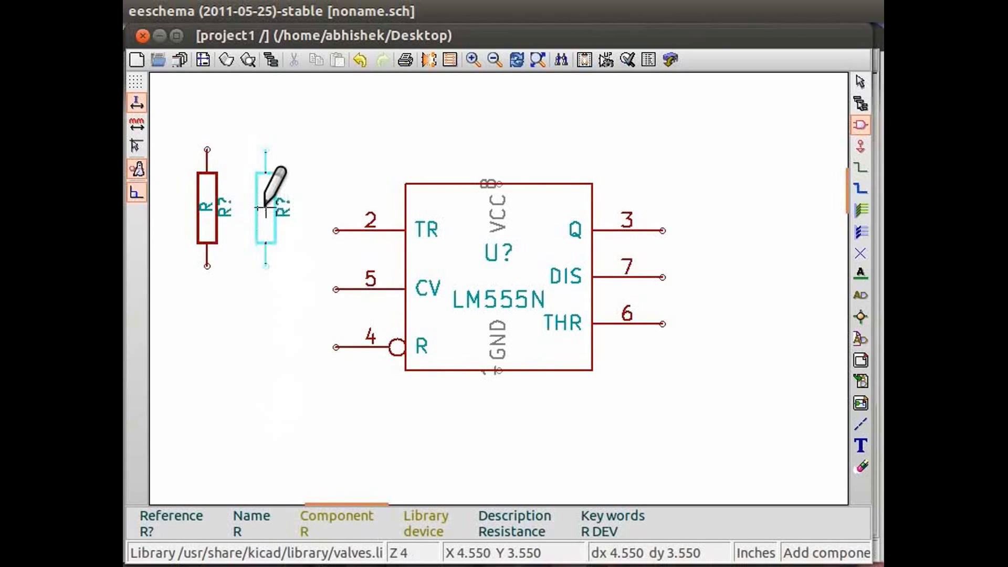
click(266, 209)
Step: Place a third resistor as a copy directly below the first one and consult the current hotkey list
key(c)
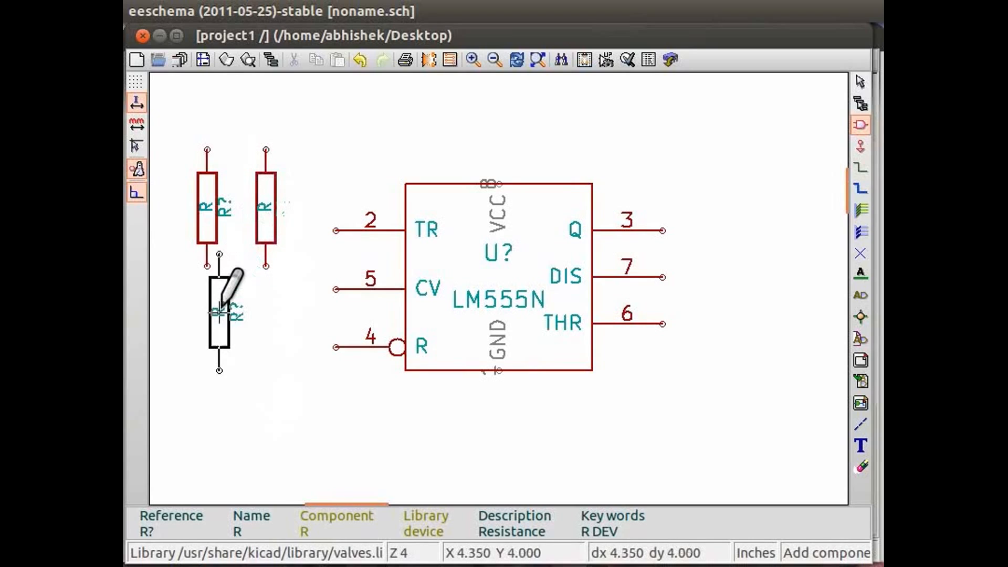
click(208, 359)
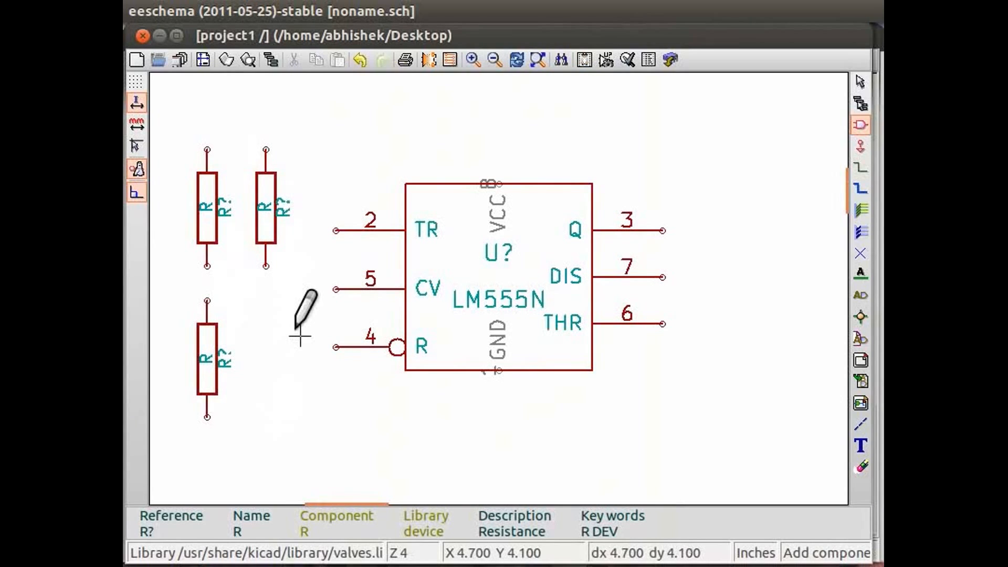
key(question)
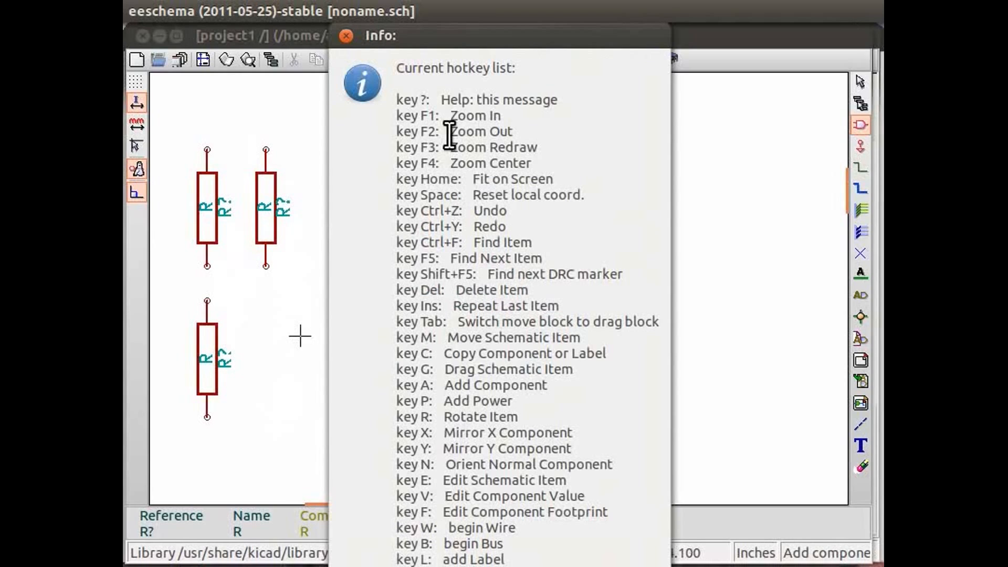
click(351, 34)
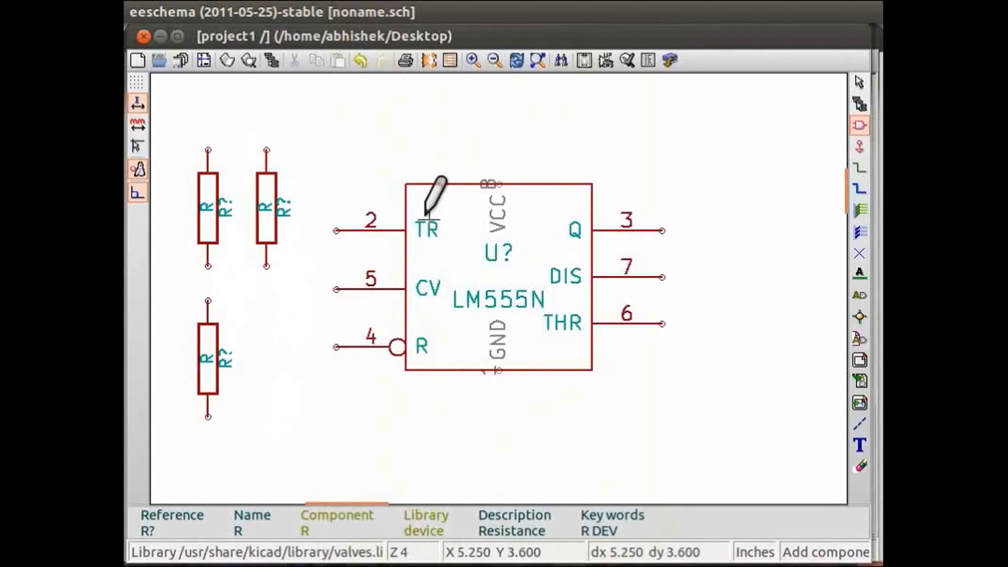
Step: Add a polarised capacitor CP1 to the lower right of the third resistor
click(371, 177)
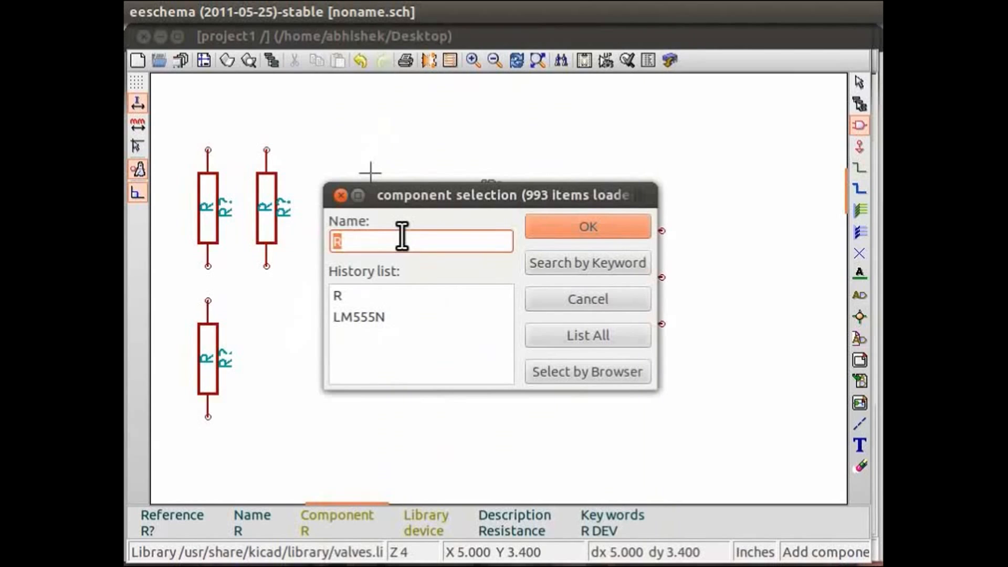
text(cp1)
click(557, 221)
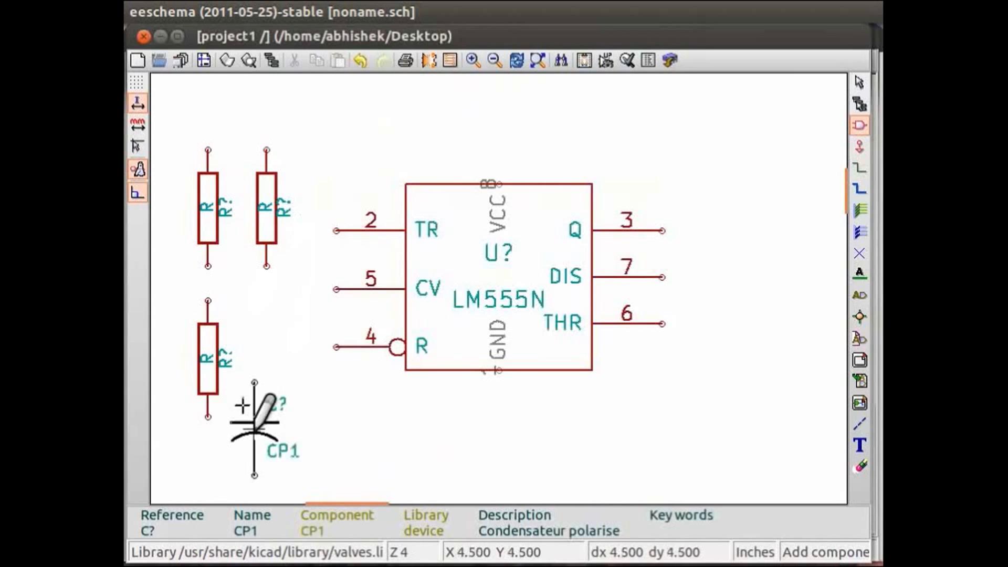
click(266, 429)
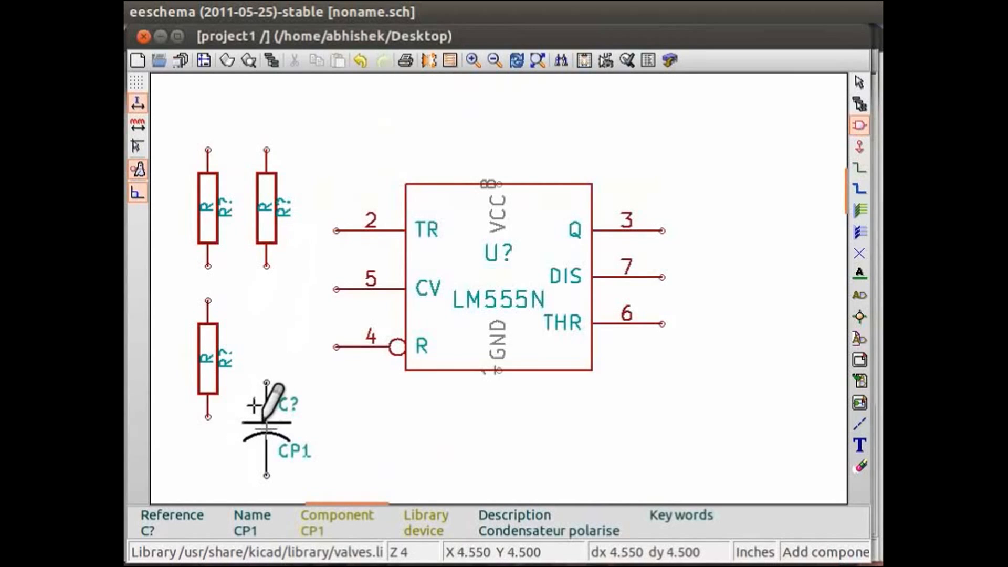
Step: Add a non-polarised capacitor C level with CP1, on its right side below the LM555N's R pin
click(324, 380)
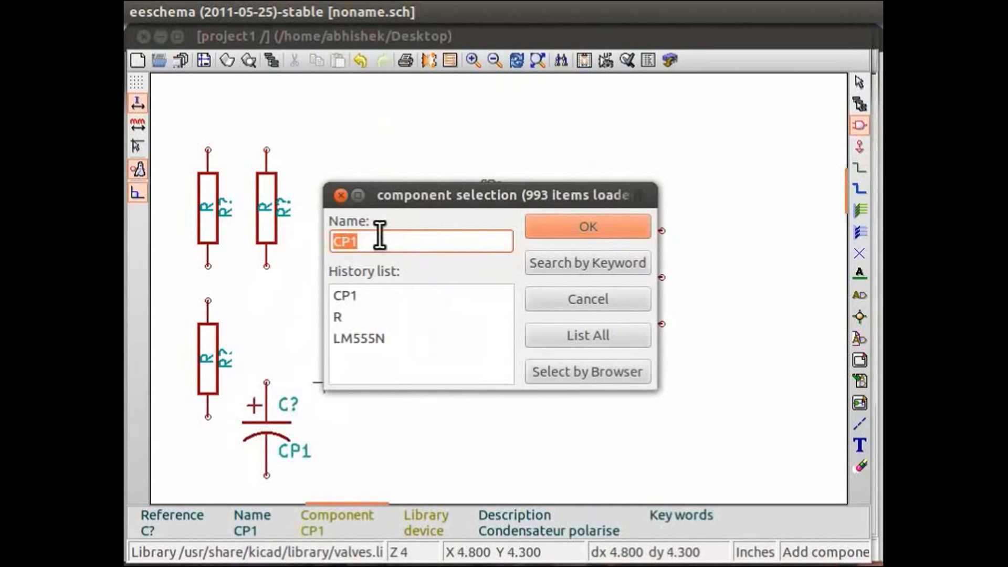
text(c)
click(580, 225)
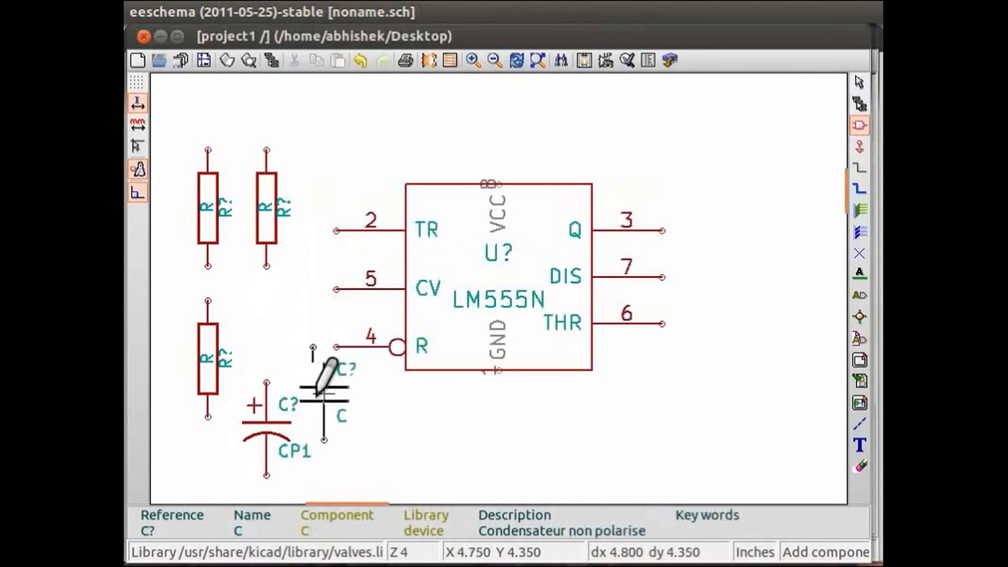
click(348, 429)
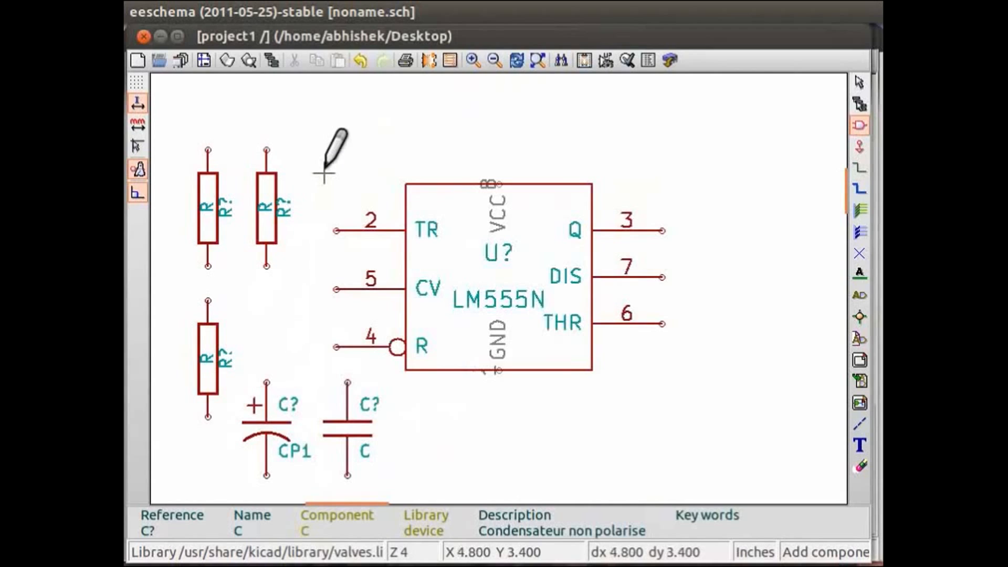
Step: Add an LED below the LM555N, to the right of capacitor C
click(324, 174)
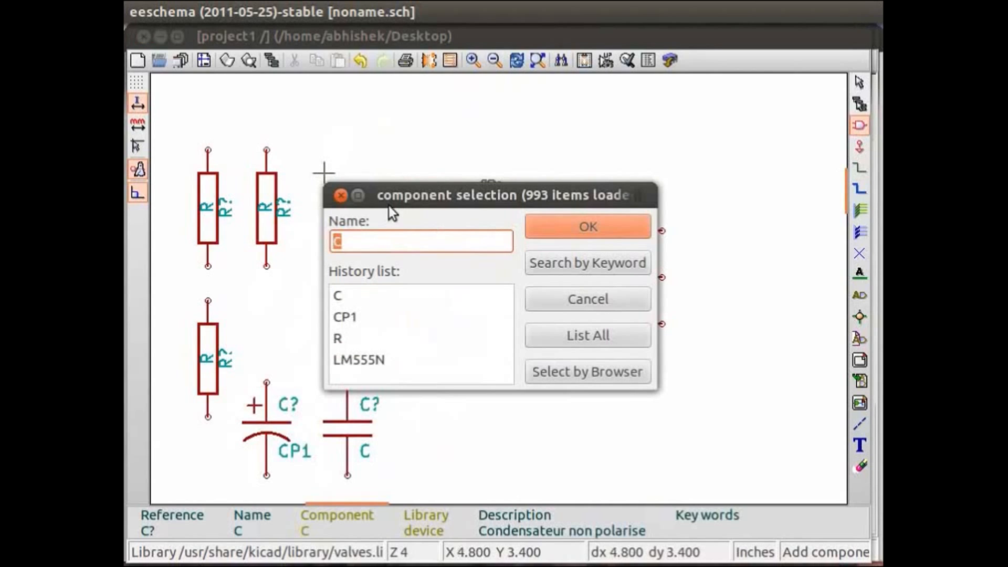
text(led)
click(530, 231)
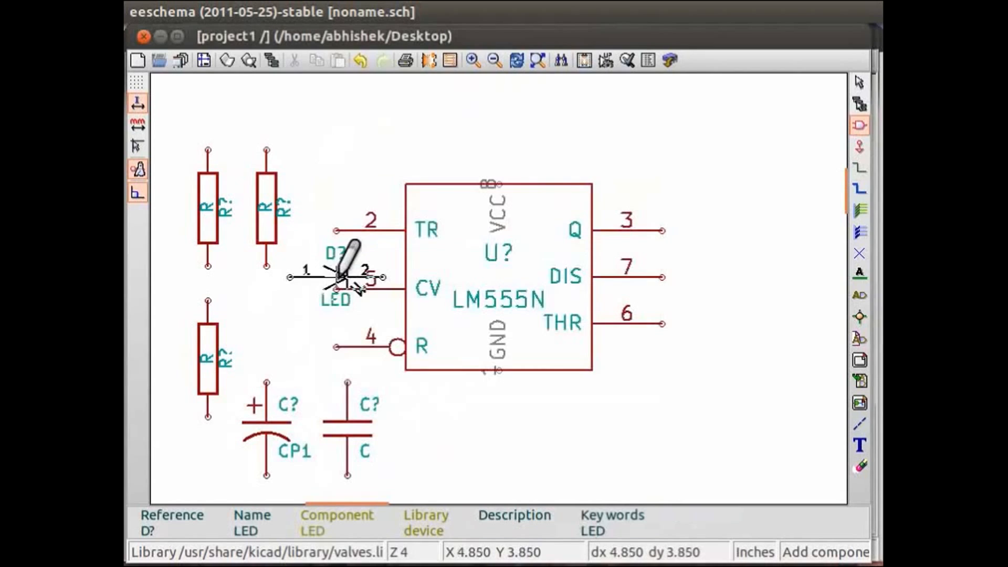
click(452, 441)
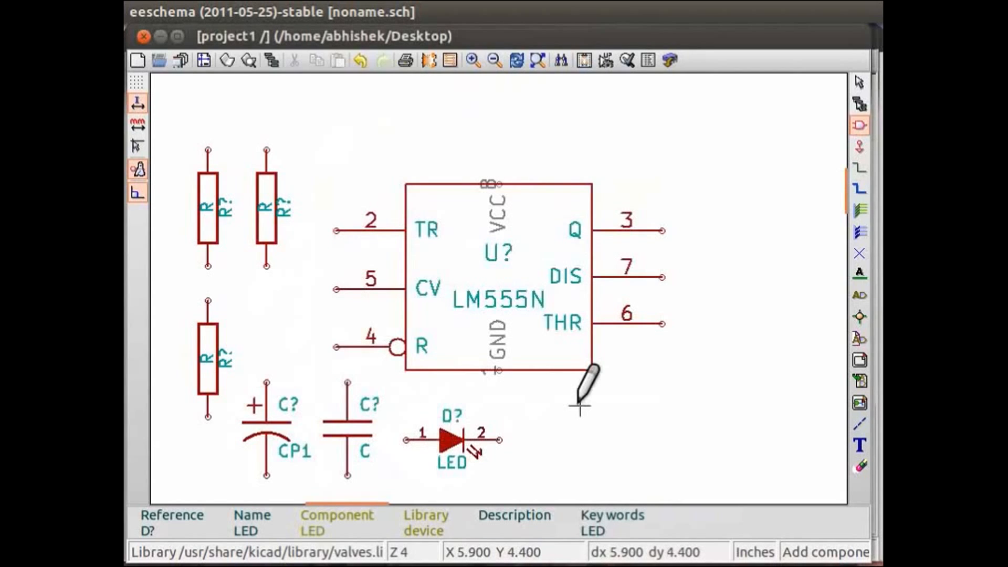
Step: Add a +5V power symbol above the LM555N, just over its VCC pin
click(864, 147)
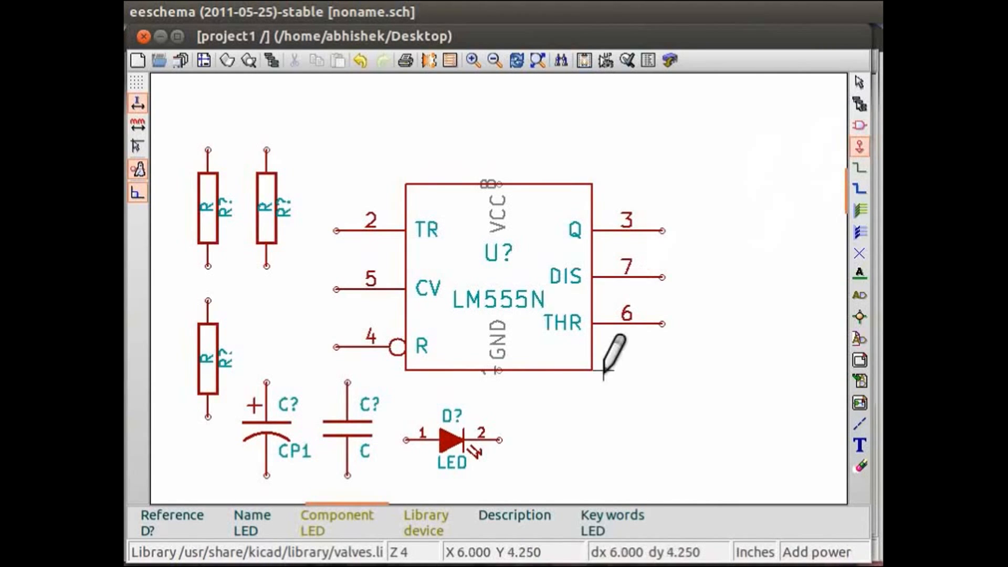
click(544, 393)
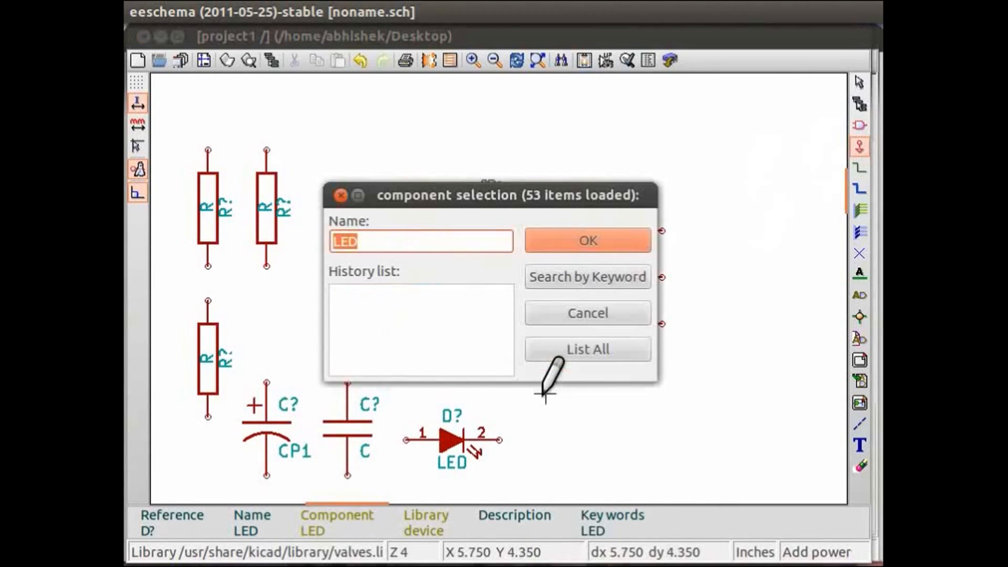
click(573, 342)
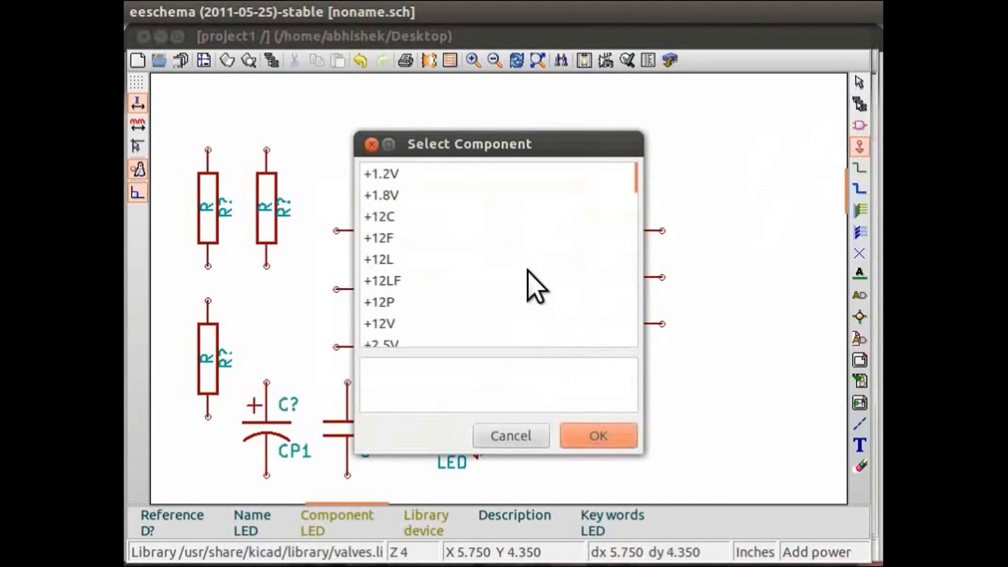
scroll(470, 251, down, 5)
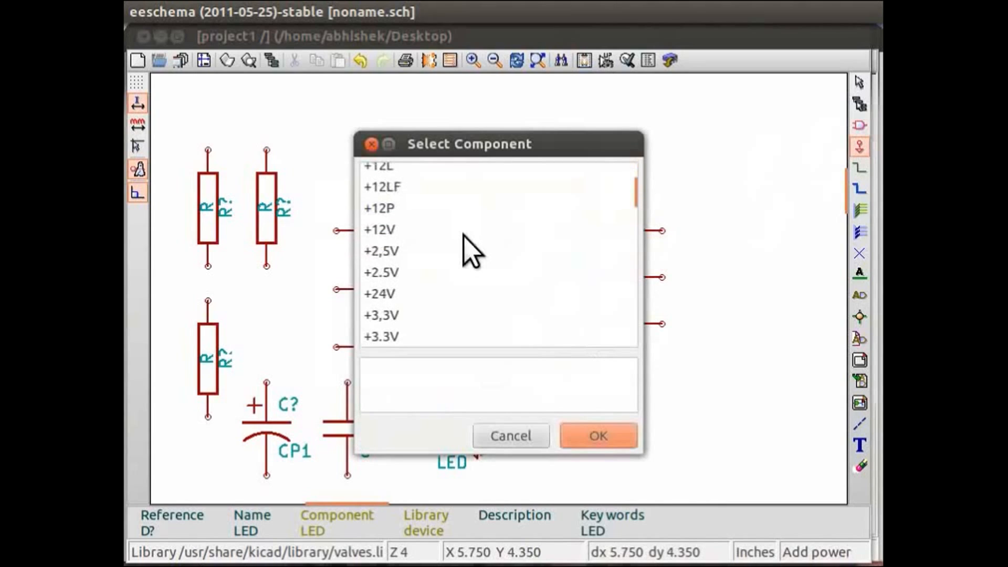
scroll(471, 251, down, 1)
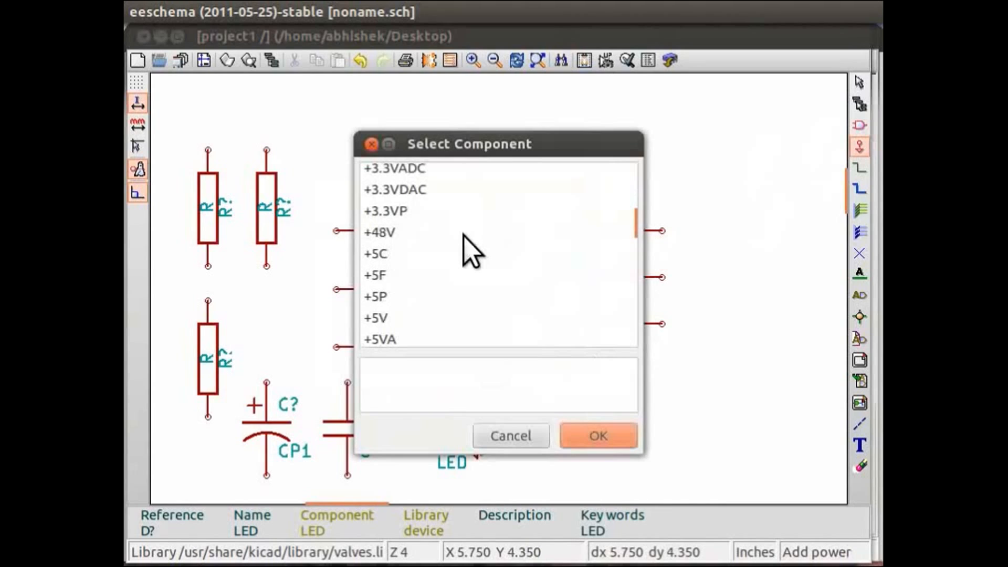
scroll(471, 251, down, 1)
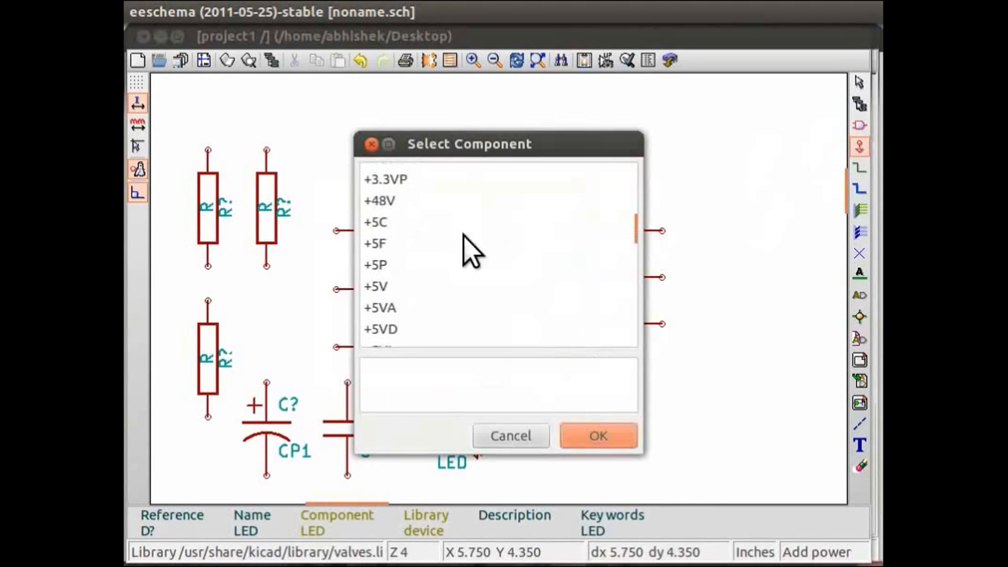
click(381, 286)
click(583, 446)
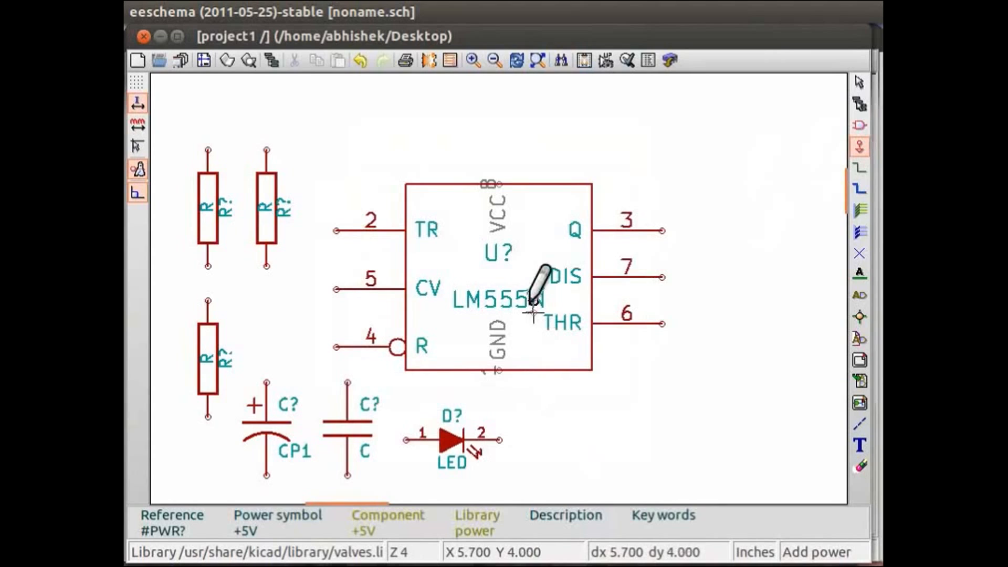
click(486, 151)
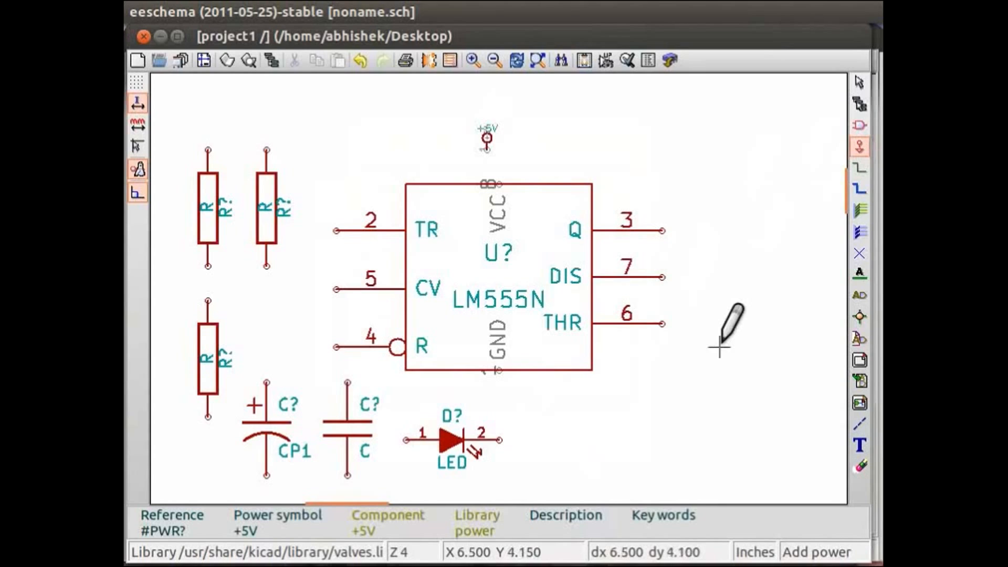
Step: Add a GND power symbol just below the LM555N, near its GND pin and above the LED
click(623, 384)
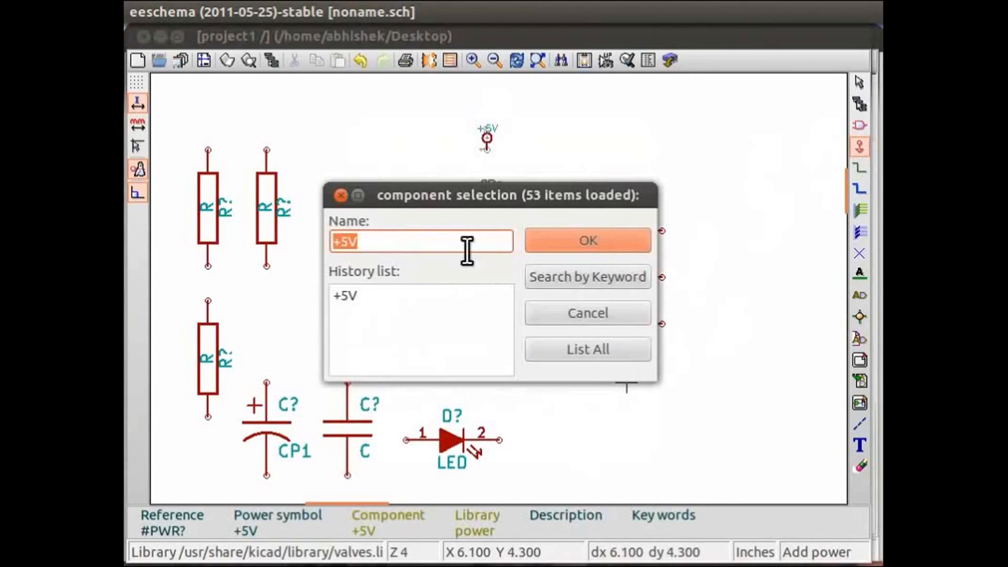
click(551, 346)
scroll(468, 289, down, 9)
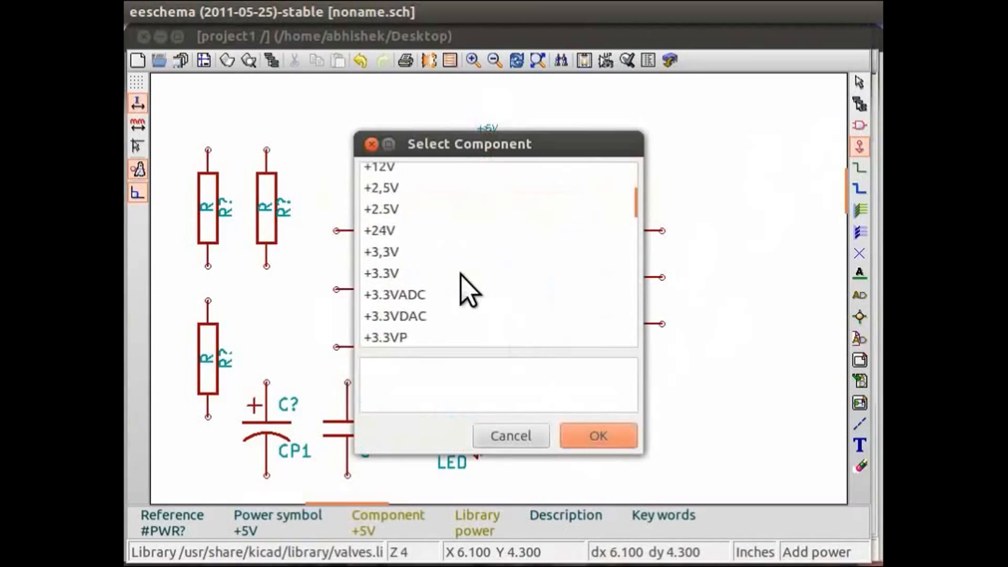
scroll(461, 276, down, 5)
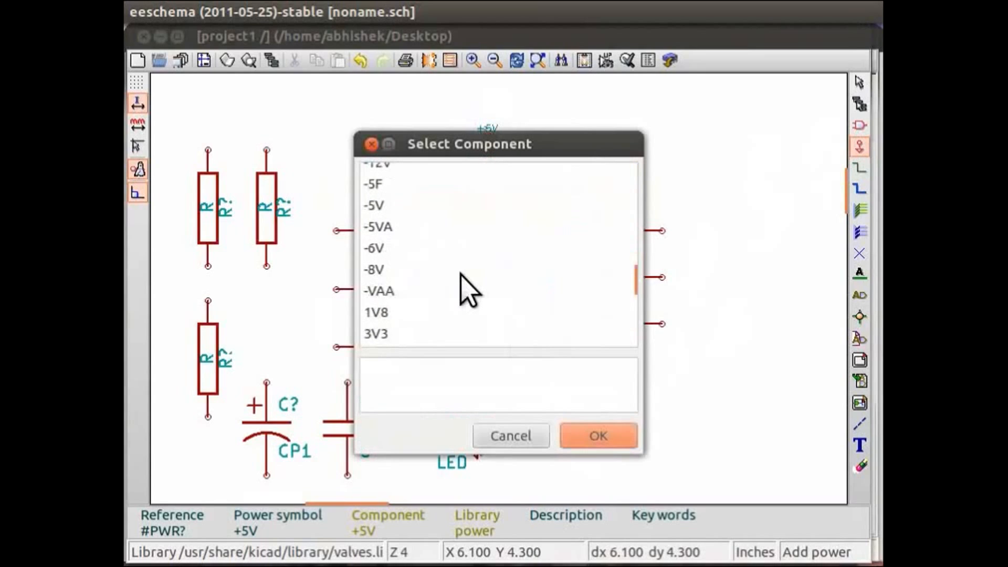
click(382, 304)
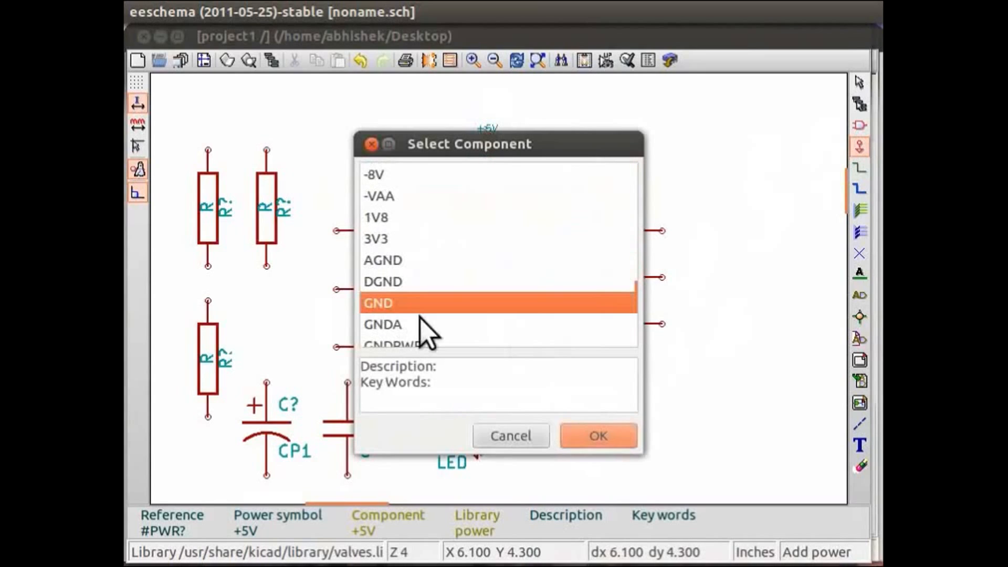
click(597, 434)
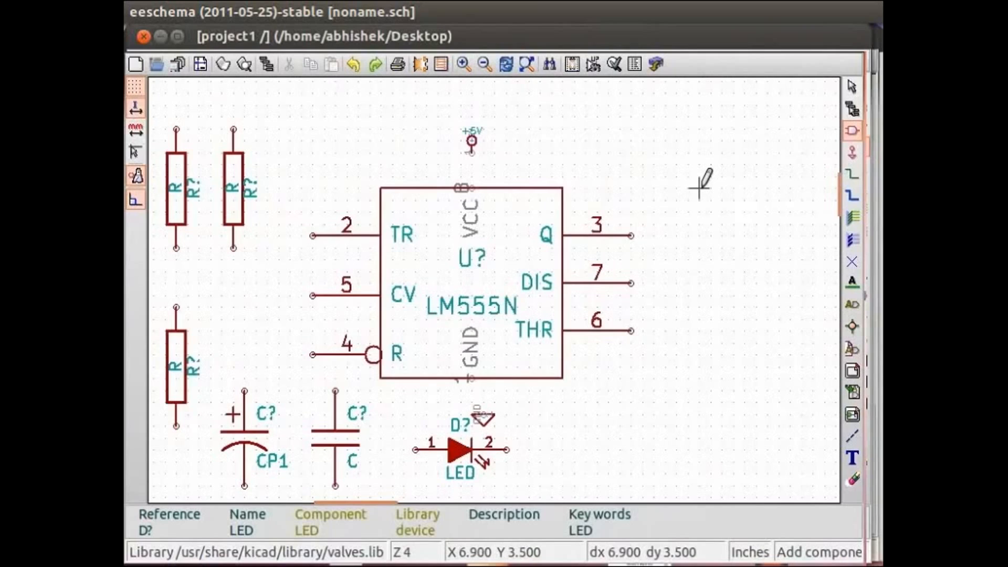
Step: Add a CONN_2 connector from the conn library to the lower right of the LM555N
click(666, 199)
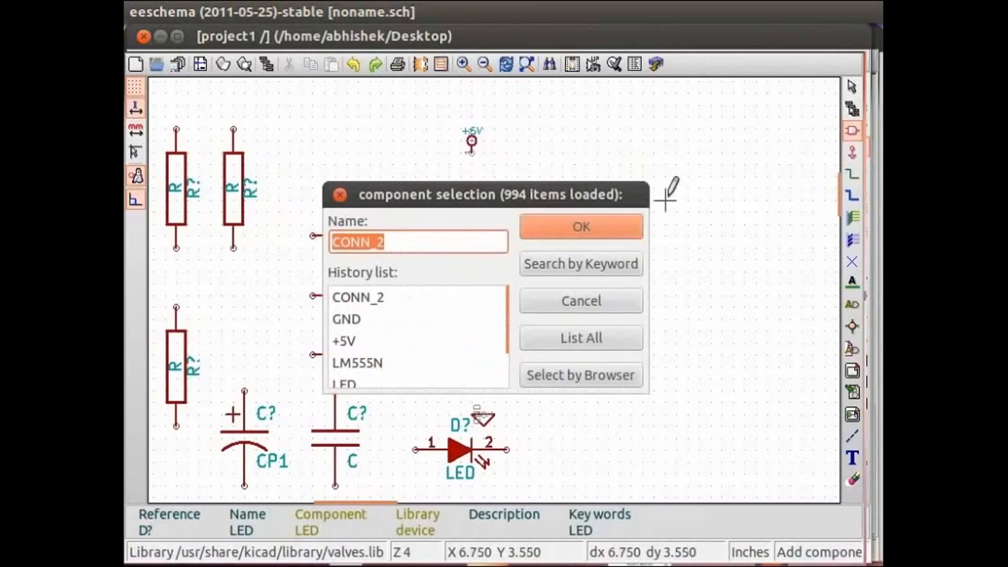
click(558, 345)
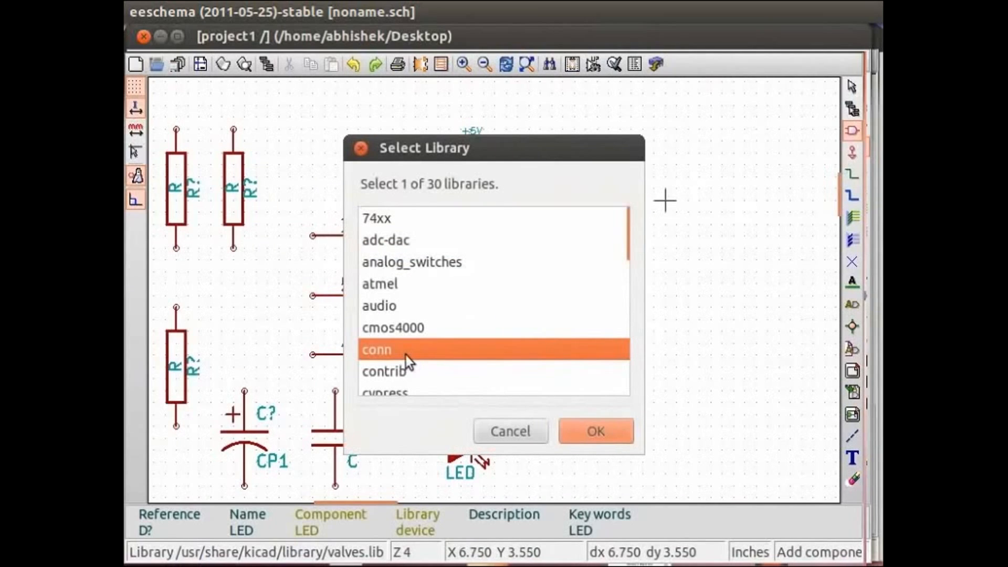
click(581, 428)
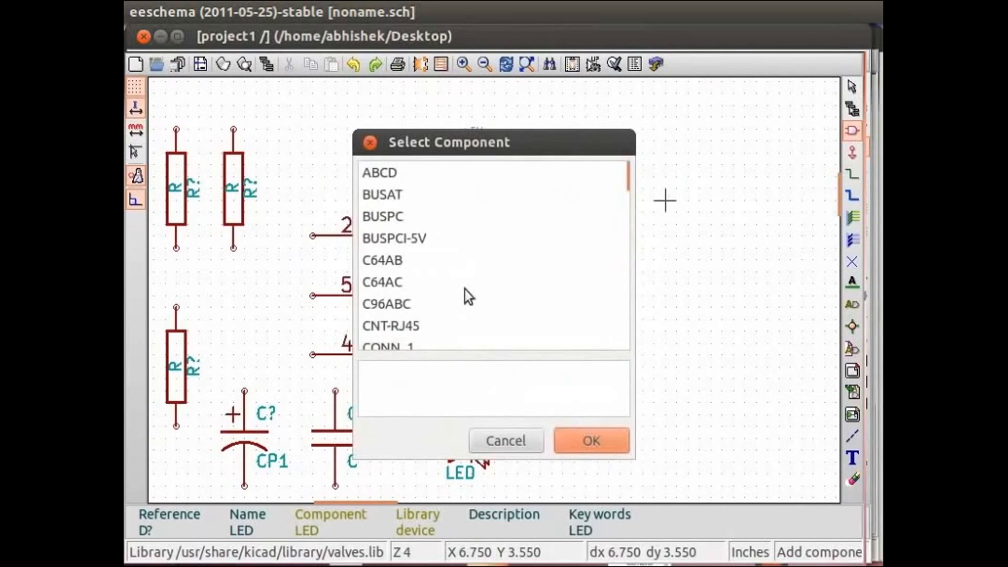
scroll(464, 289, down, 5)
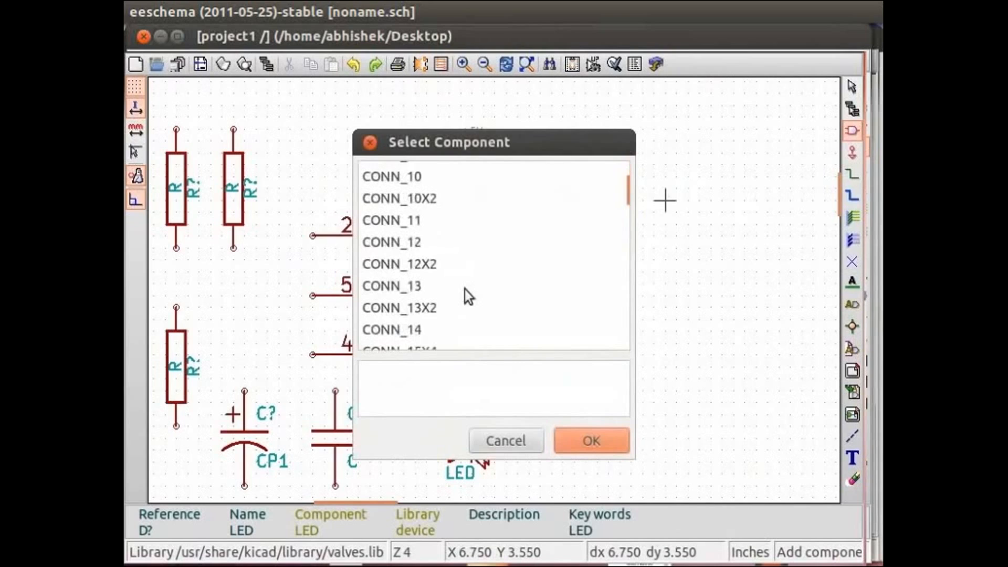
scroll(419, 300, down, 2)
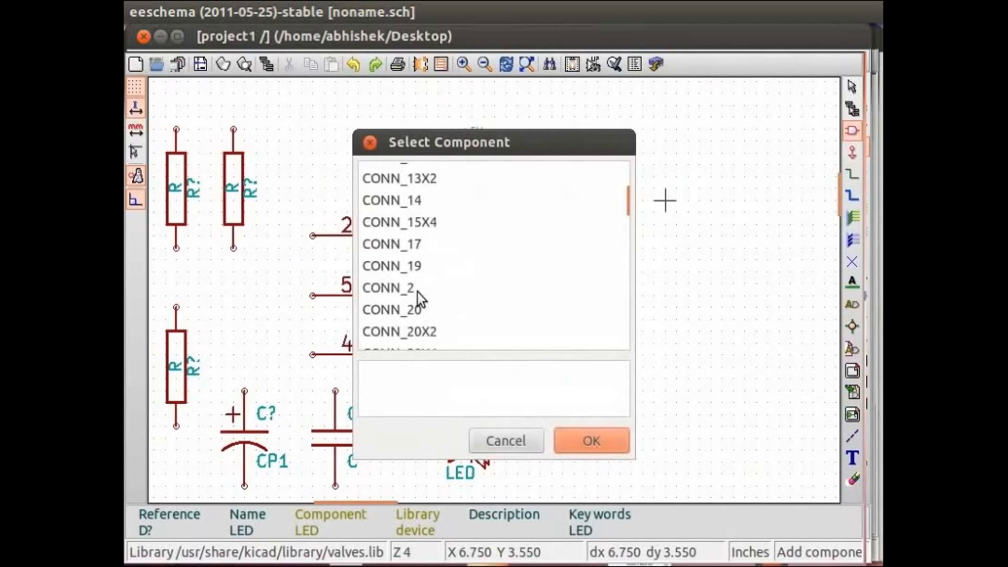
click(417, 290)
double_click(431, 294)
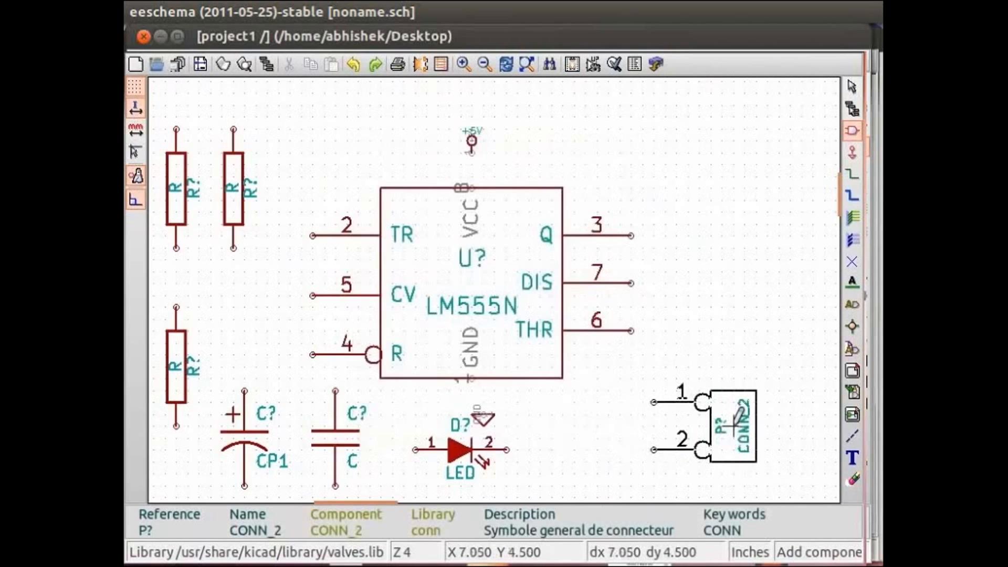
click(733, 423)
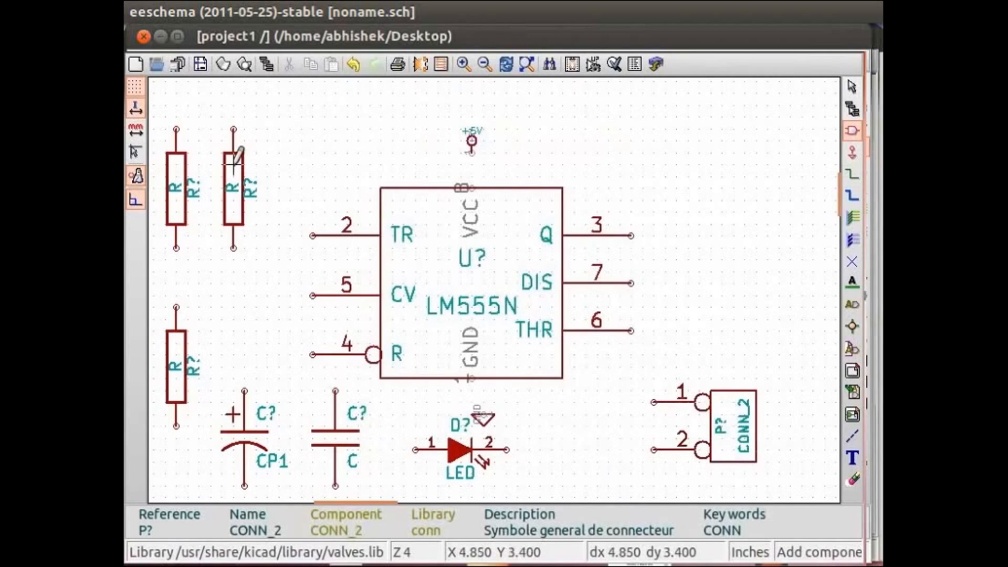
Step: Move the second resistor to the upper right of the LM555N and rotate the LED upright with pin 2 on top
click(233, 185)
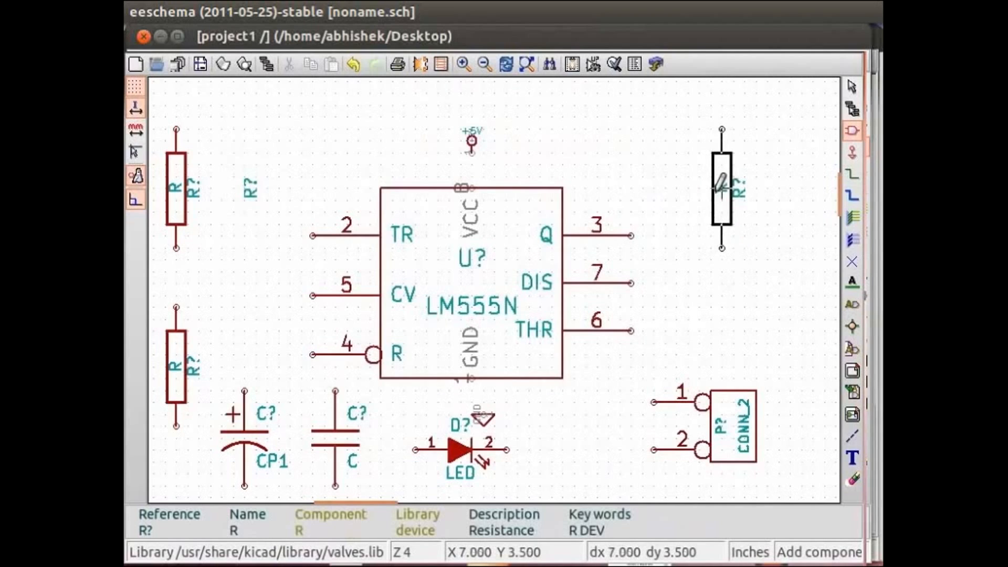
click(723, 189)
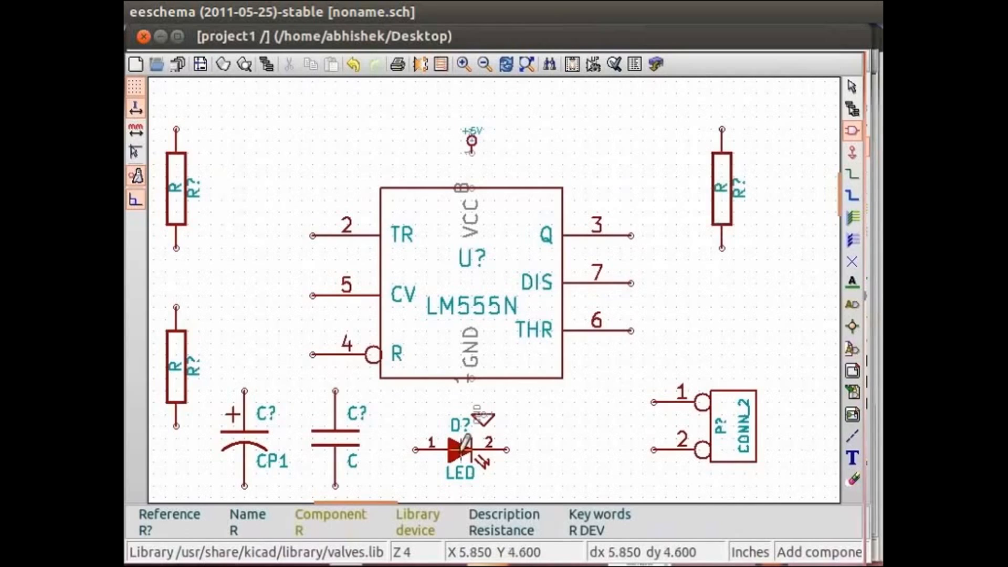
key(r)
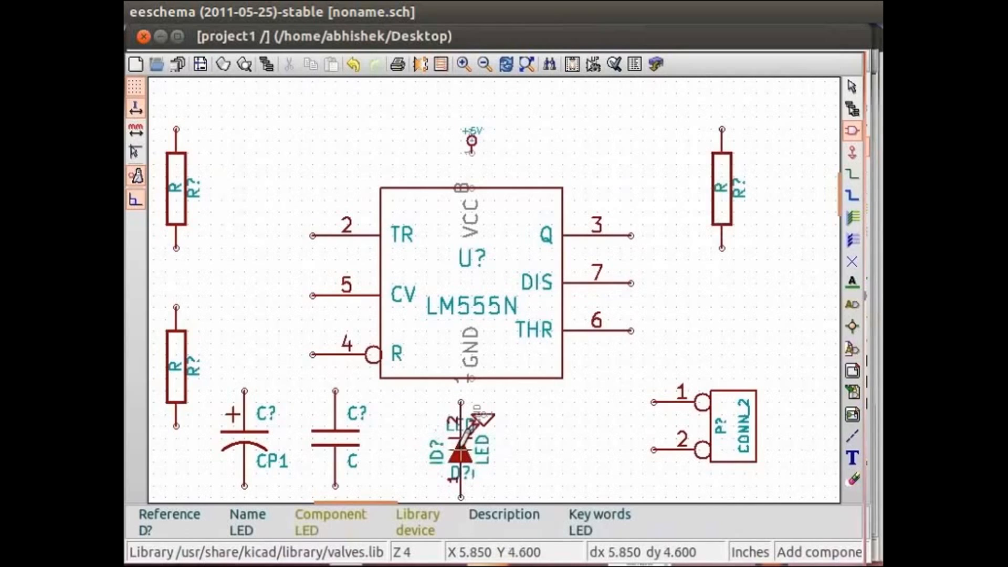
click(461, 450)
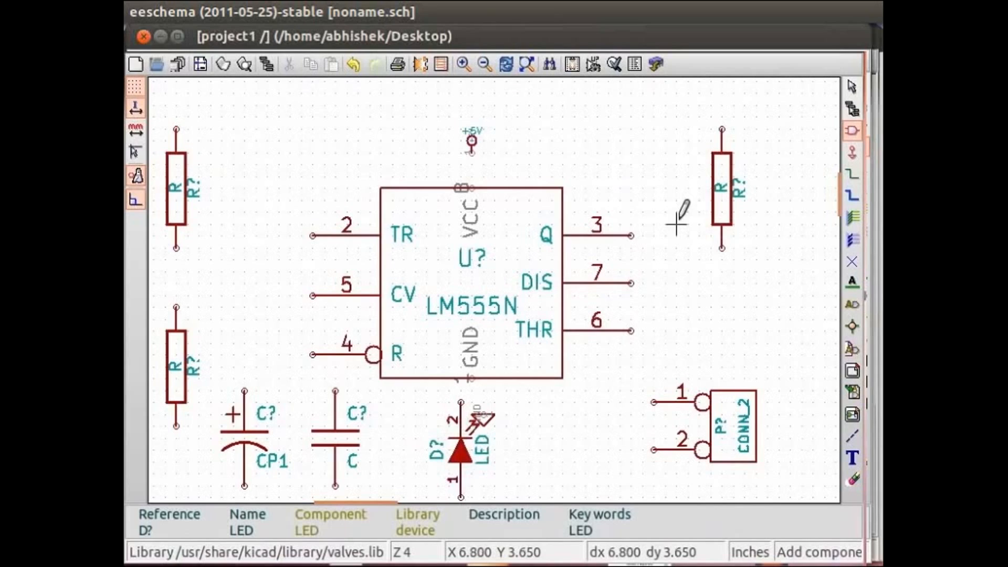
Step: Wire the upper ends of the upper-left and right resistors together, and connect the LM555N's DIS pin 7 to that wire
click(853, 175)
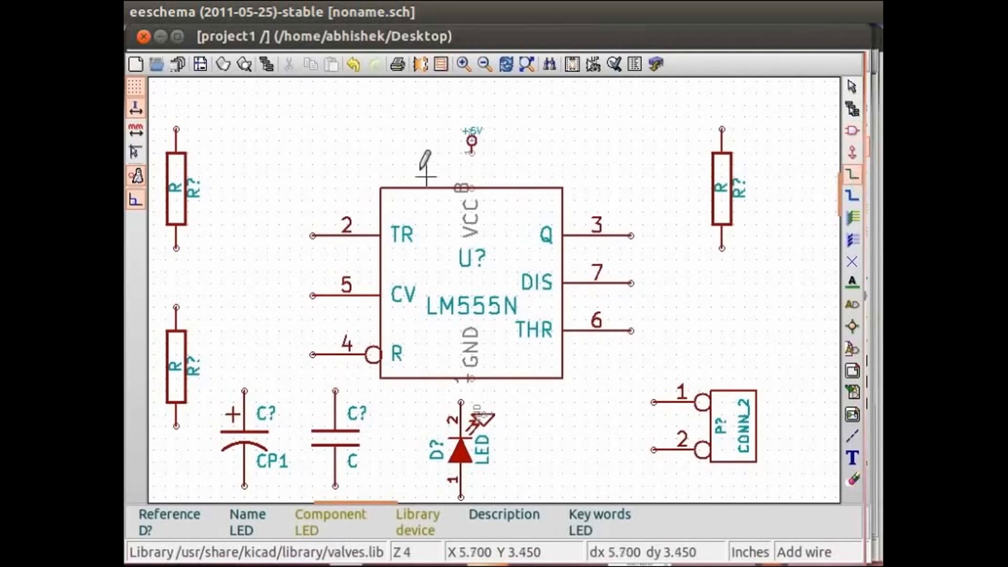
click(177, 128)
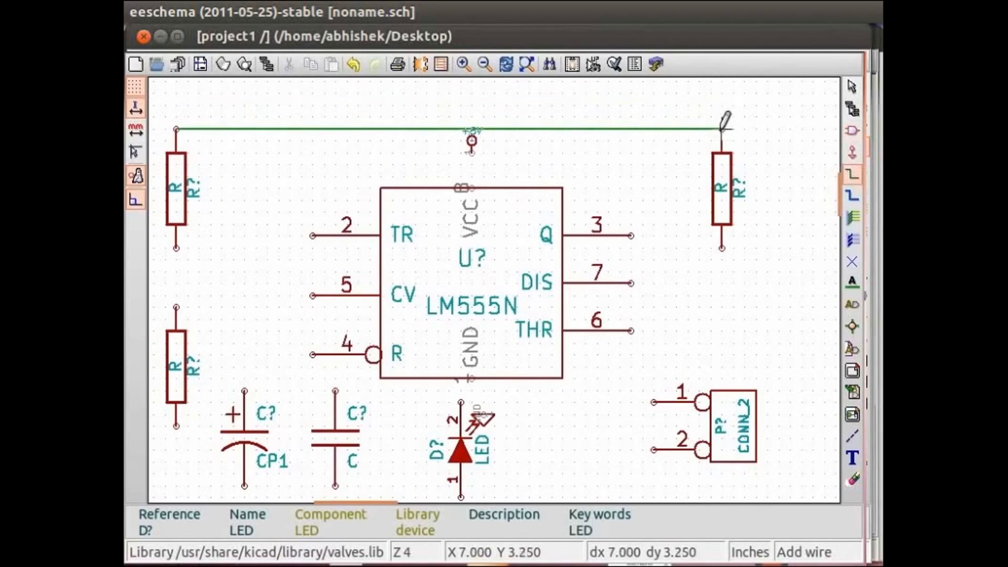
click(721, 129)
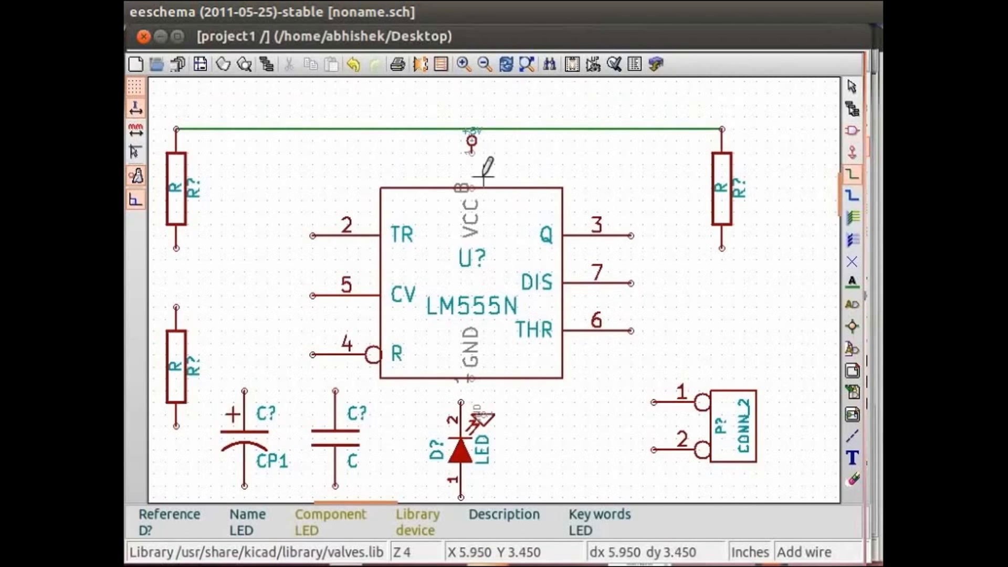
click(631, 283)
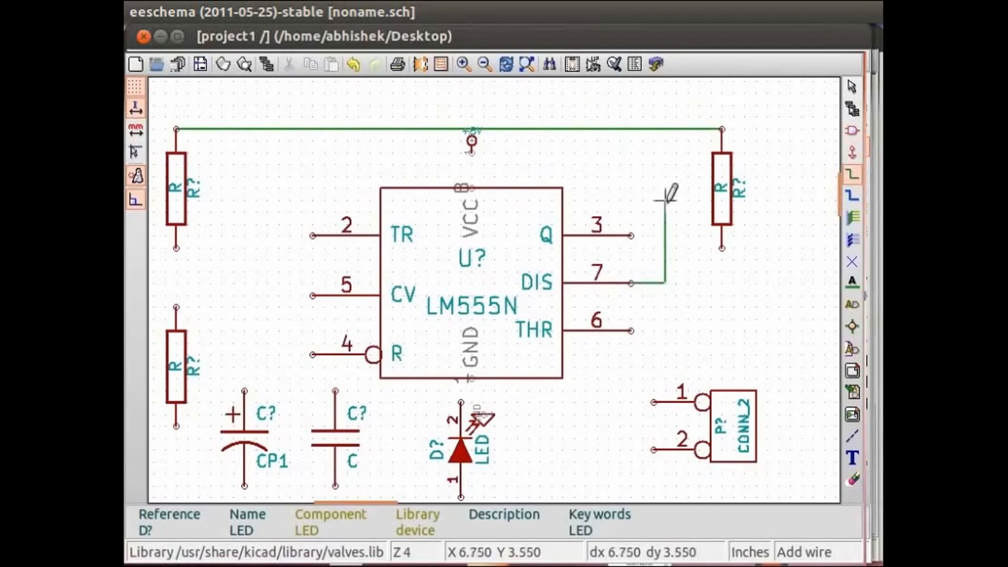
click(665, 129)
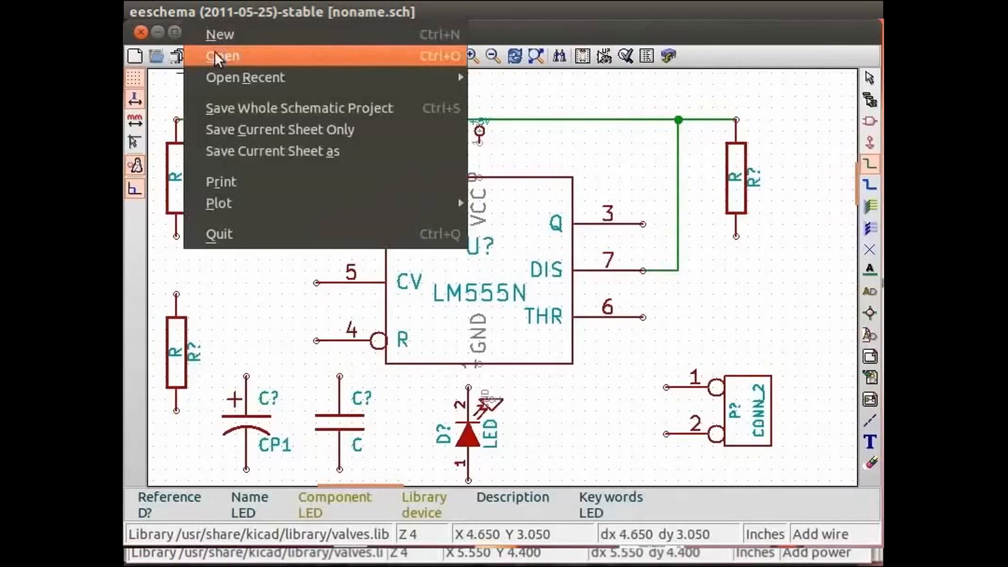
Step: Open the prepared schematic project1.sch from the tutorial2 folder, discarding the changes to the current schematic
click(226, 56)
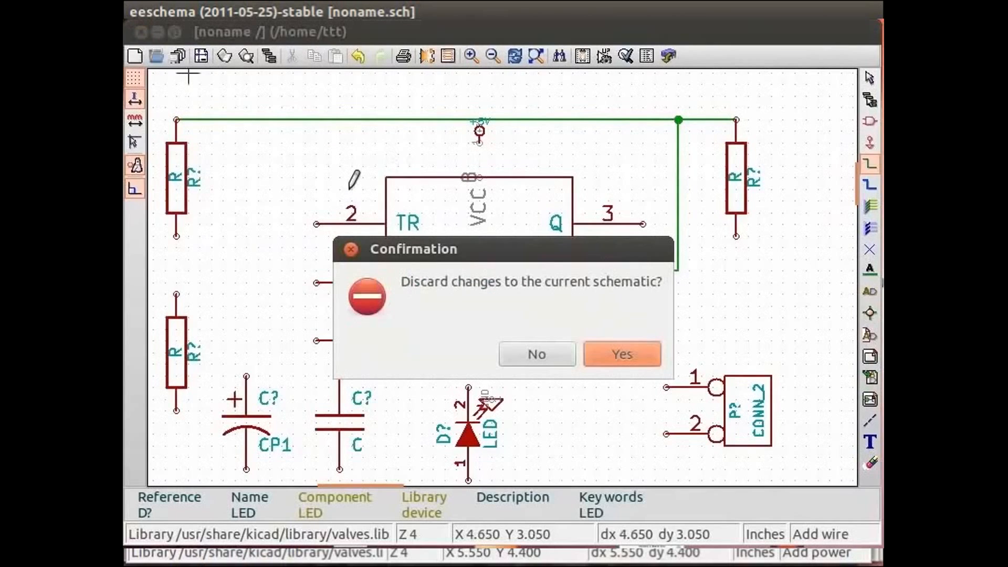
click(618, 354)
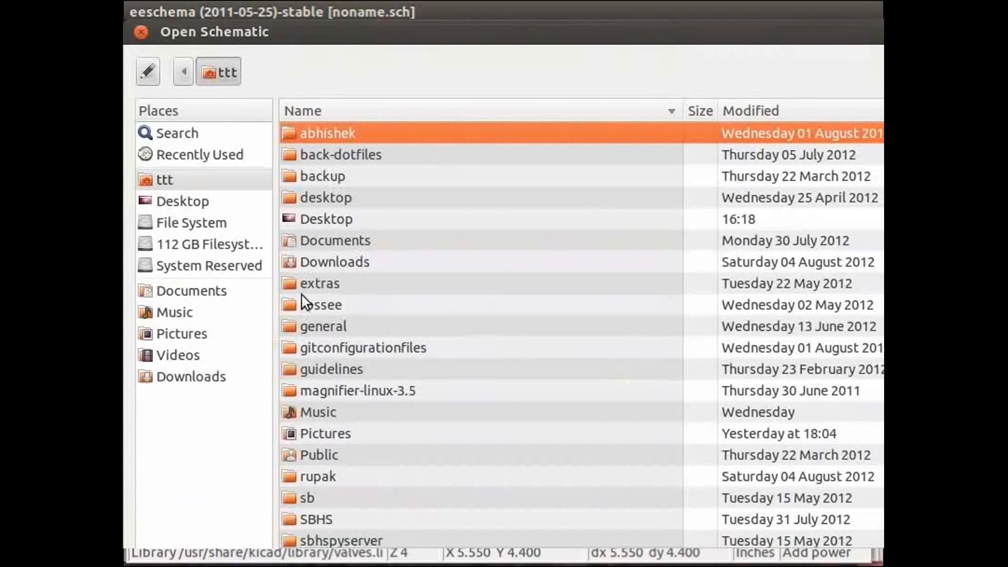
double_click(335, 138)
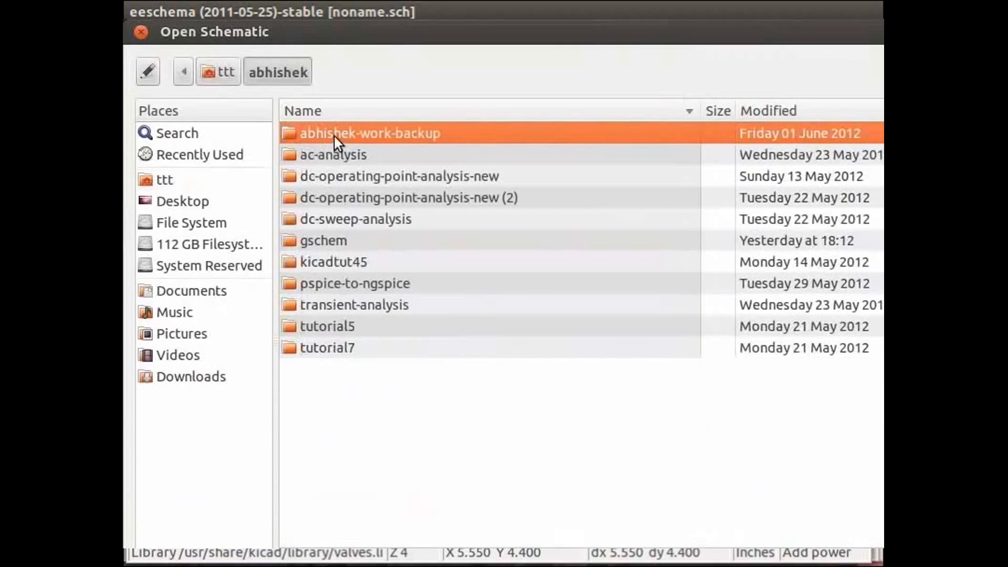
double_click(336, 133)
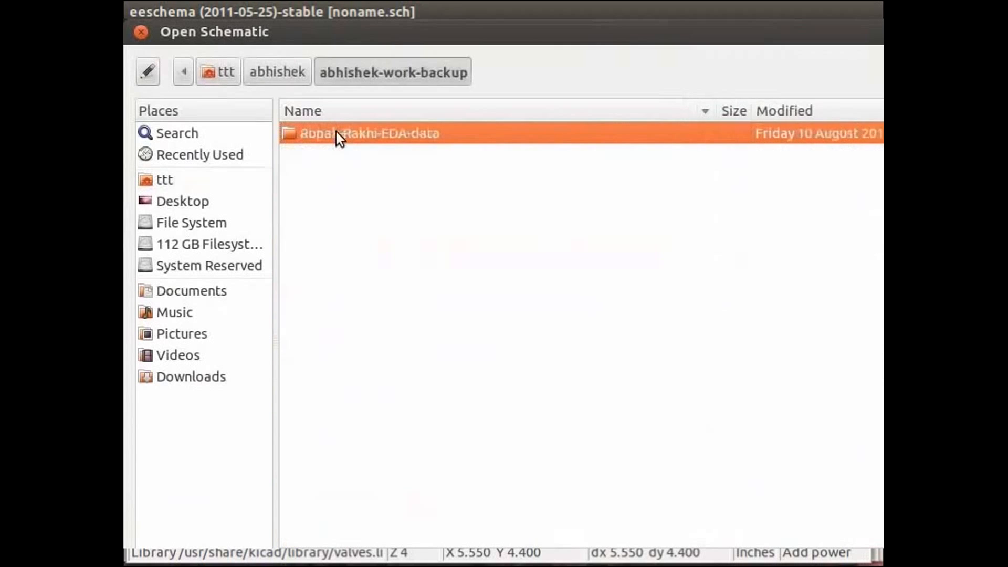
double_click(336, 133)
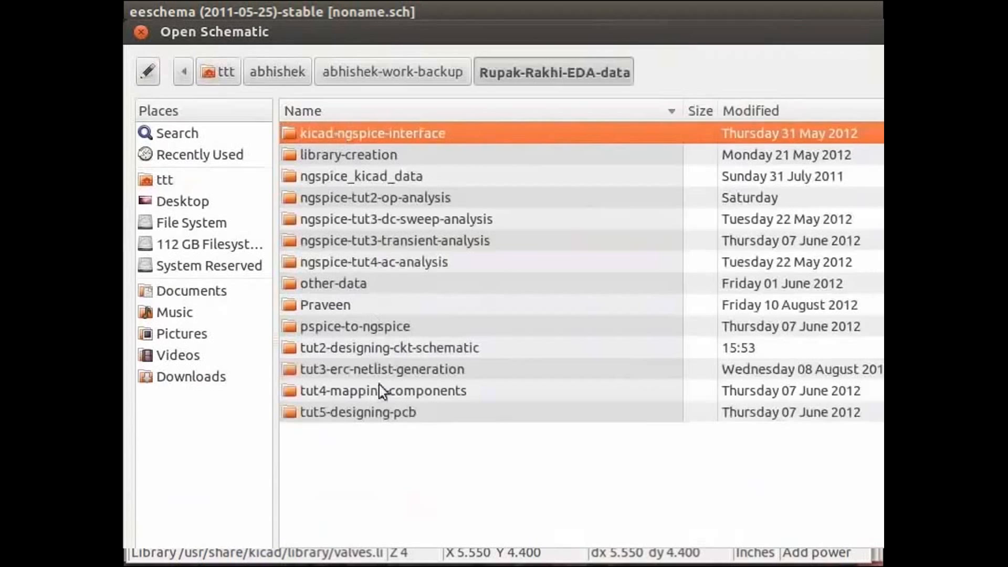
double_click(367, 349)
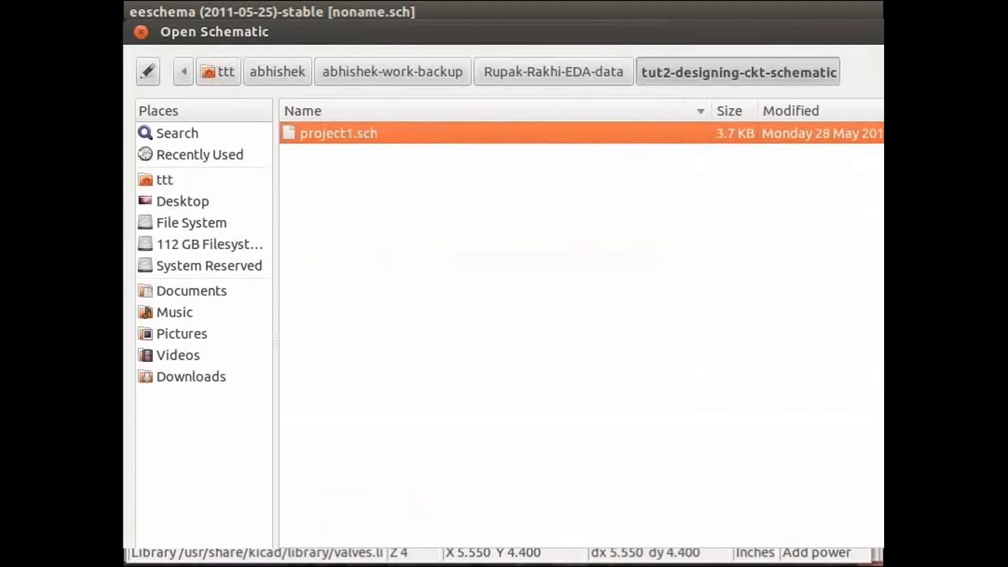
drag(899, 566, 878, 538)
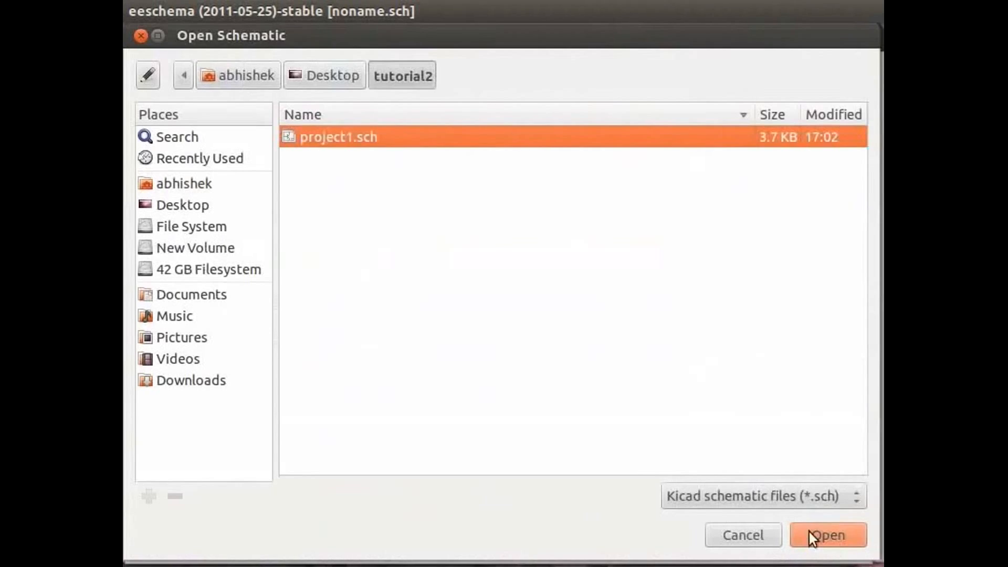
click(811, 534)
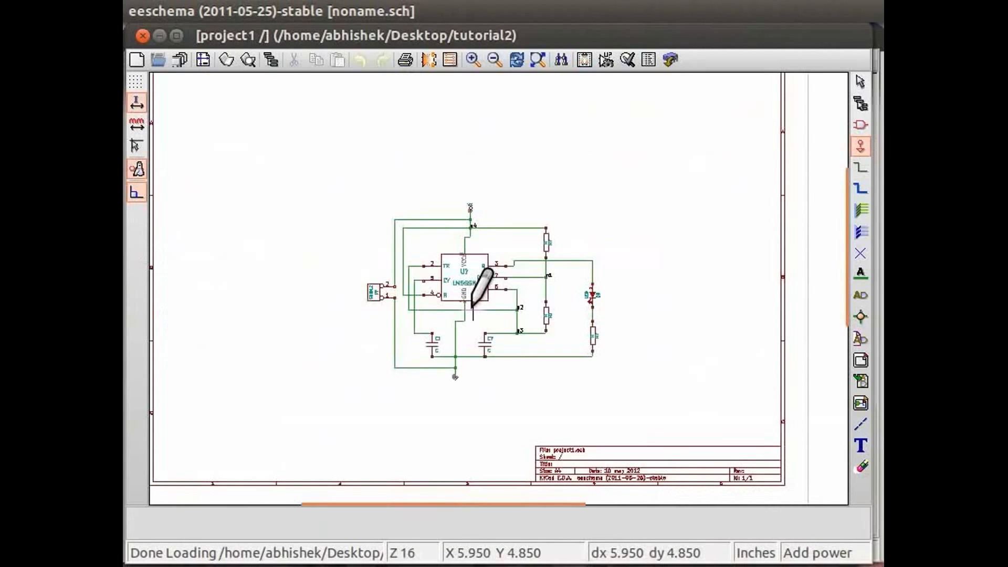
Step: Examine the completed LM555N circuit and the reference designators of its components, starting with the upper resistor
scroll(473, 310, up, 1)
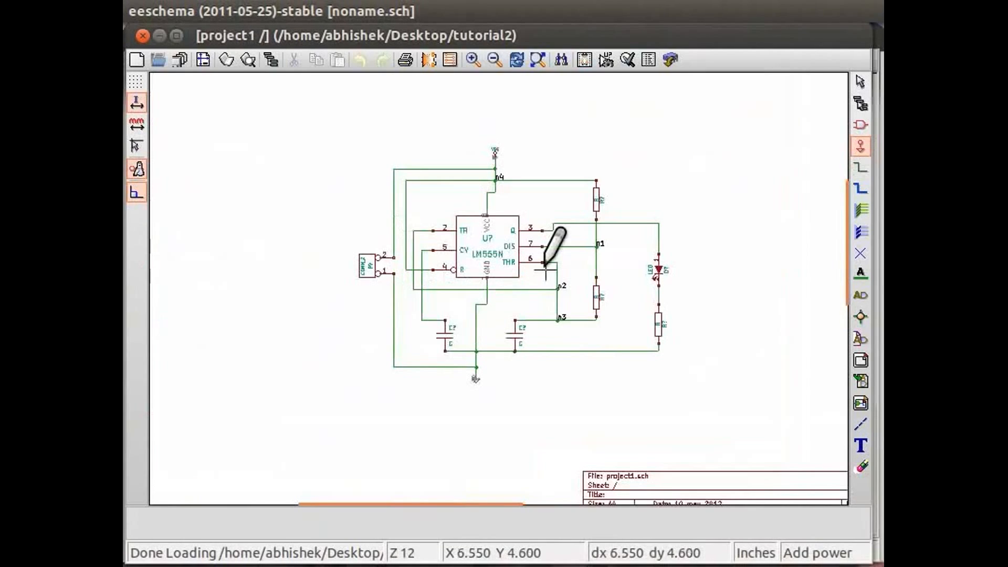
scroll(545, 269, up, 1)
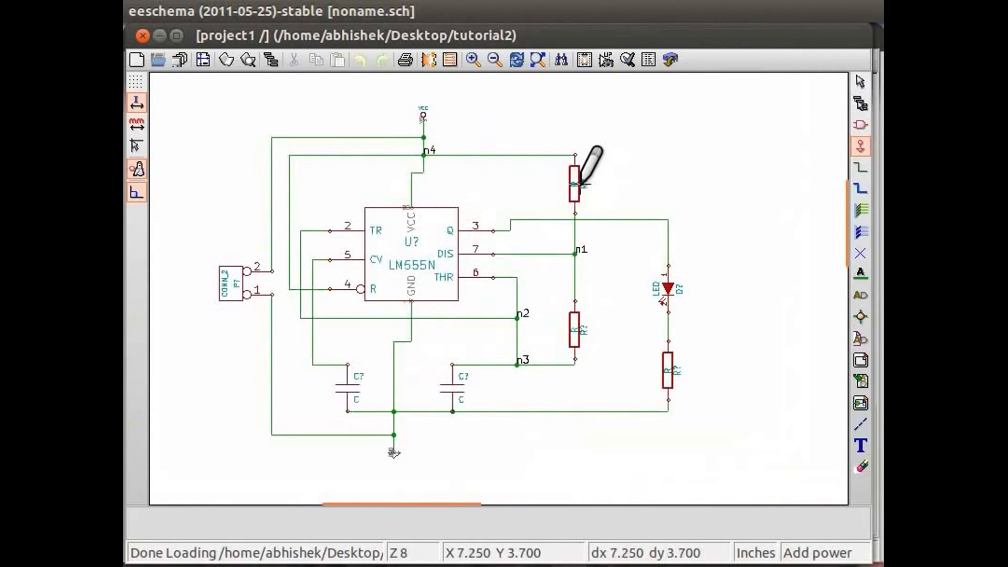
scroll(592, 198, up, 1)
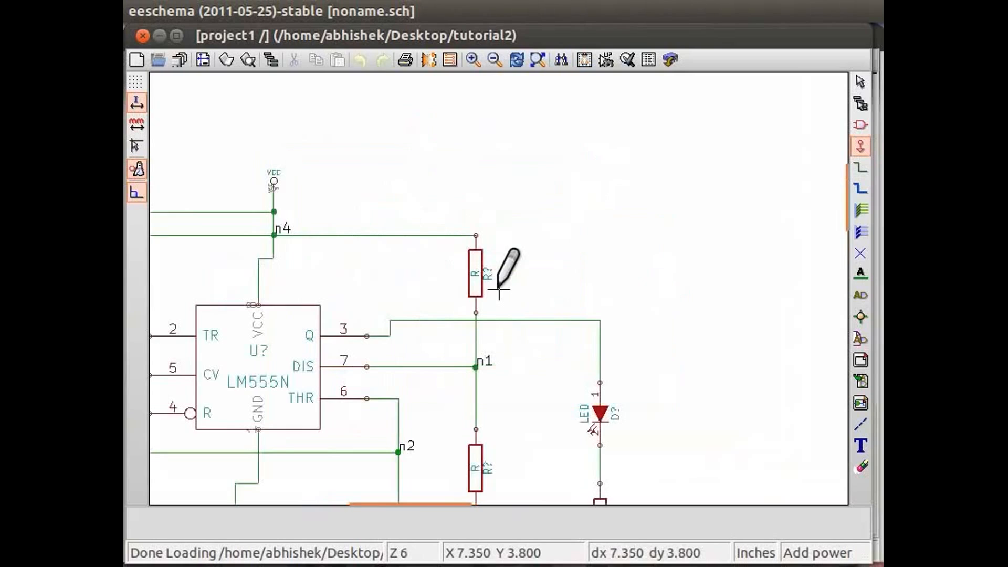
scroll(498, 289, up, 1)
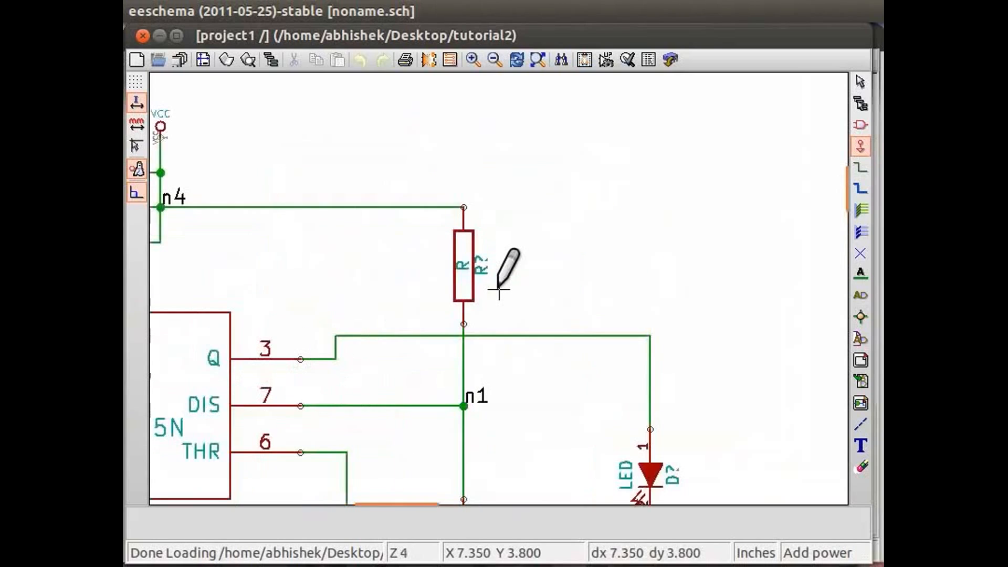
scroll(496, 283, up, 2)
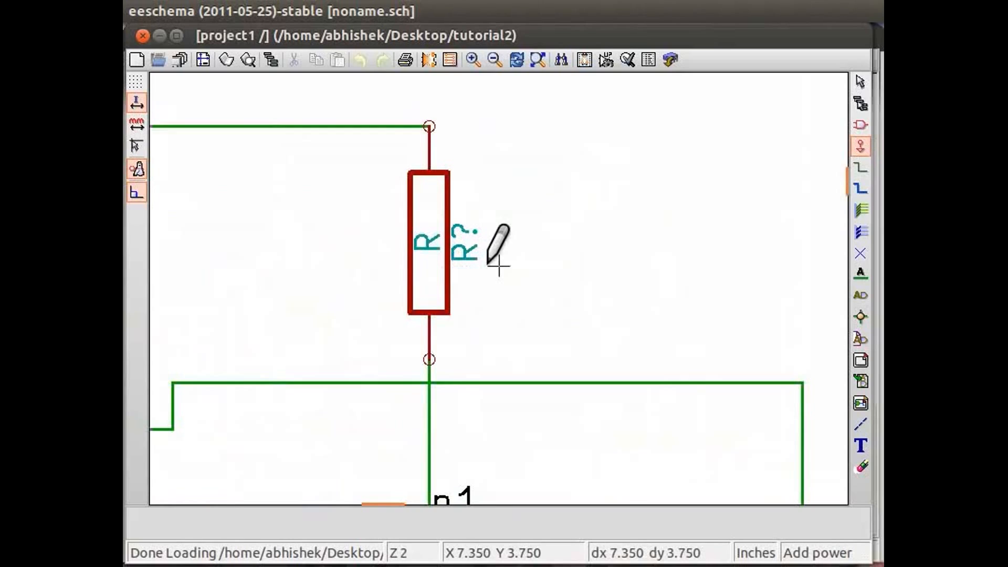
scroll(486, 286, down, 1)
scroll(452, 302, down, 1)
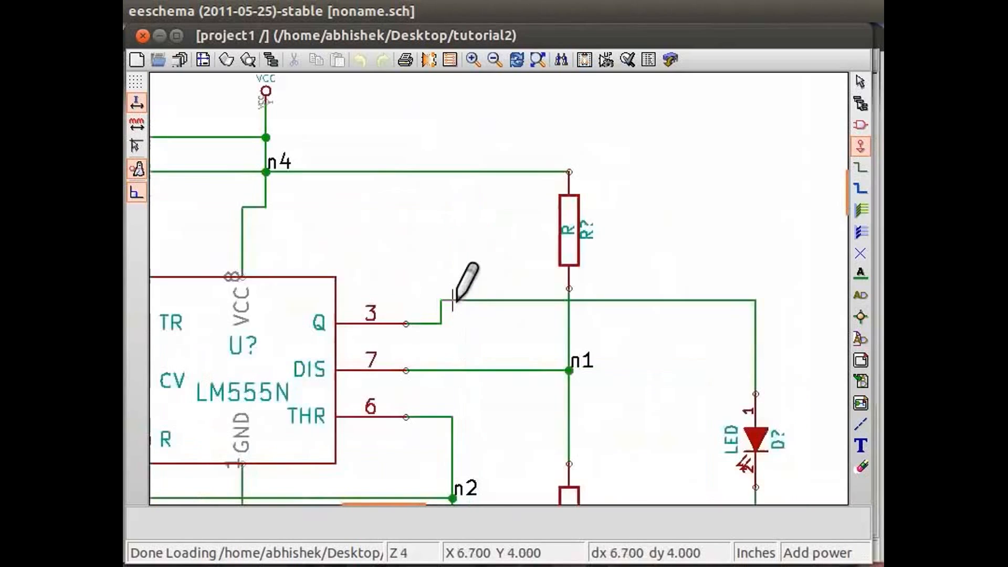
scroll(455, 302, down, 3)
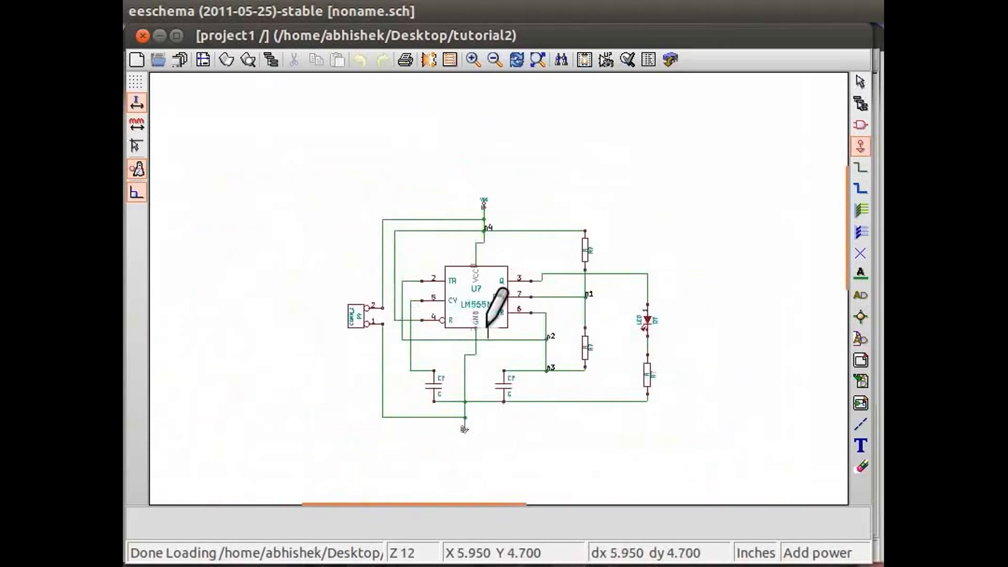
scroll(487, 326, up, 1)
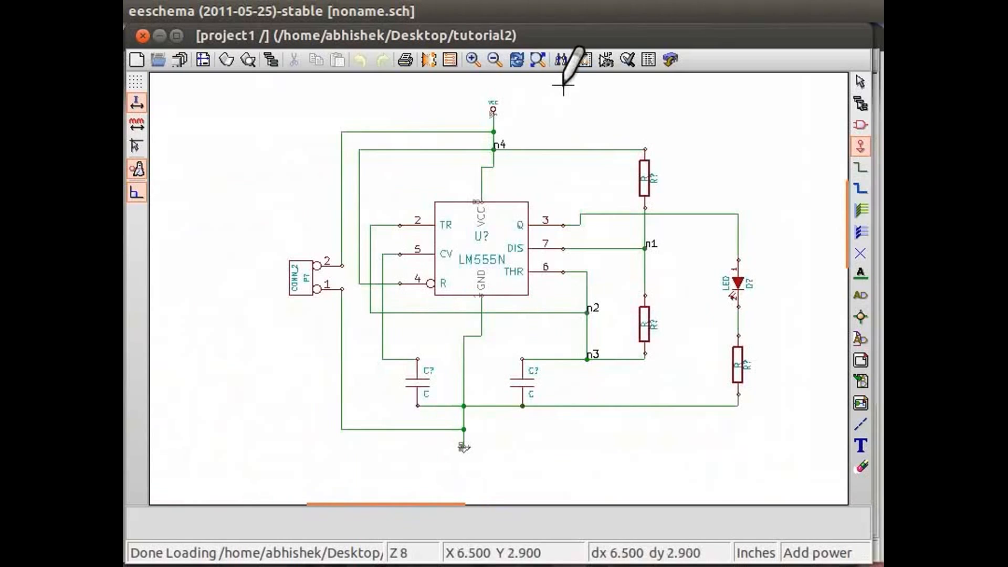
Step: Annotate the unannotated components across the entire schematic, keeping existing annotation, sorting by X position and using the first free number
click(601, 65)
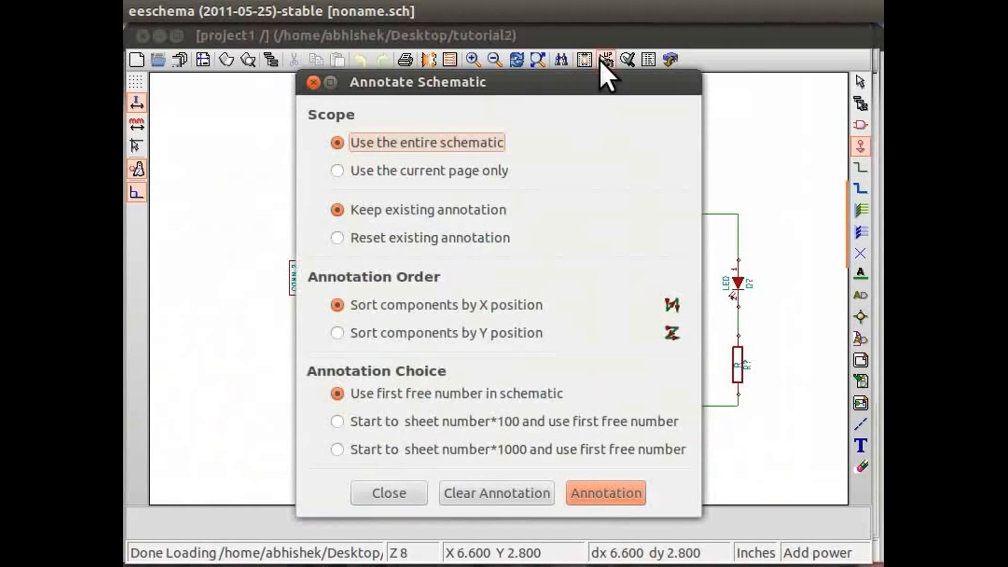
drag(562, 84, 558, 74)
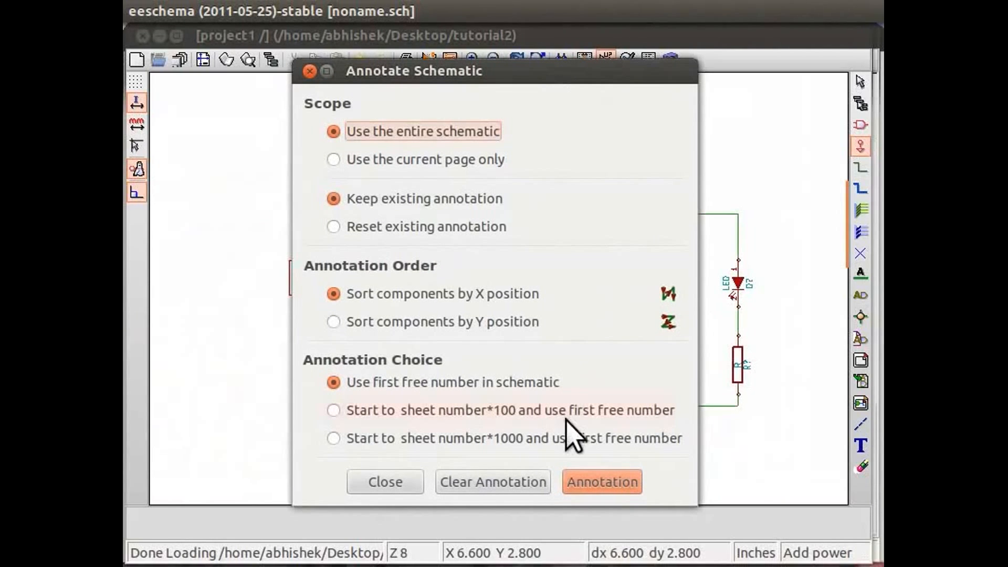
click(599, 474)
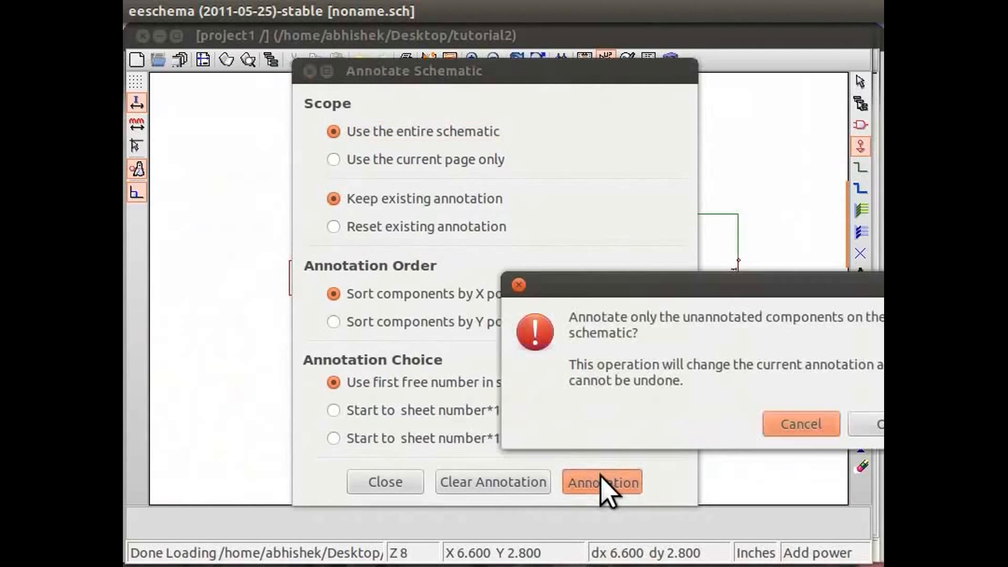
drag(653, 293, 435, 266)
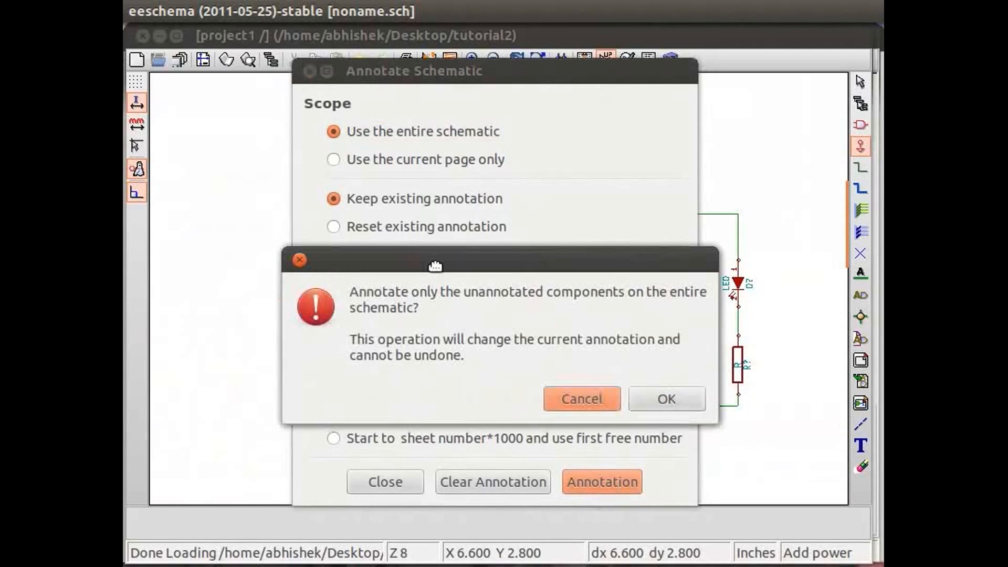
click(662, 394)
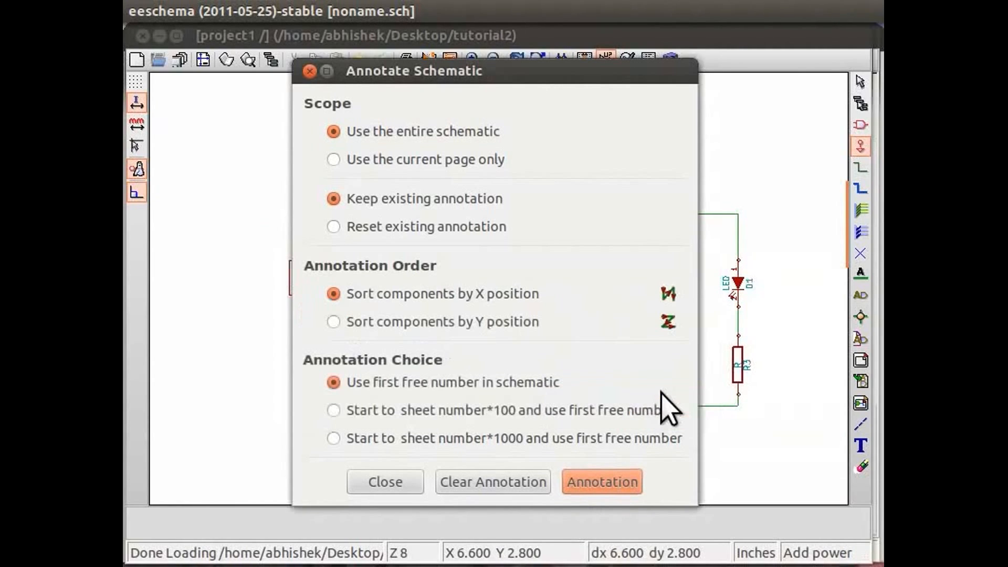
click(399, 475)
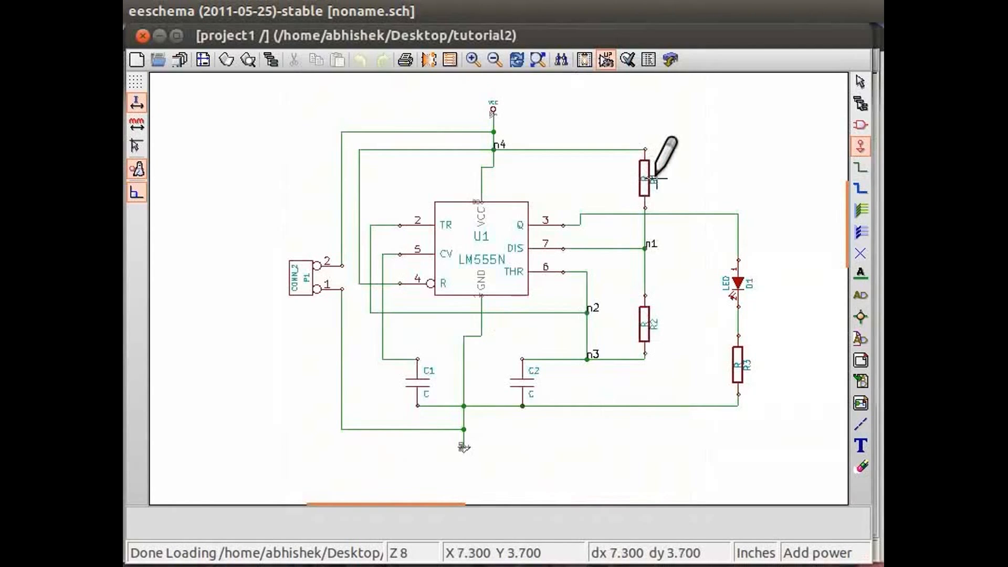
Step: Check the reference designators assigned to the resistors and the other components of the LM555N circuit
scroll(662, 178, up, 4)
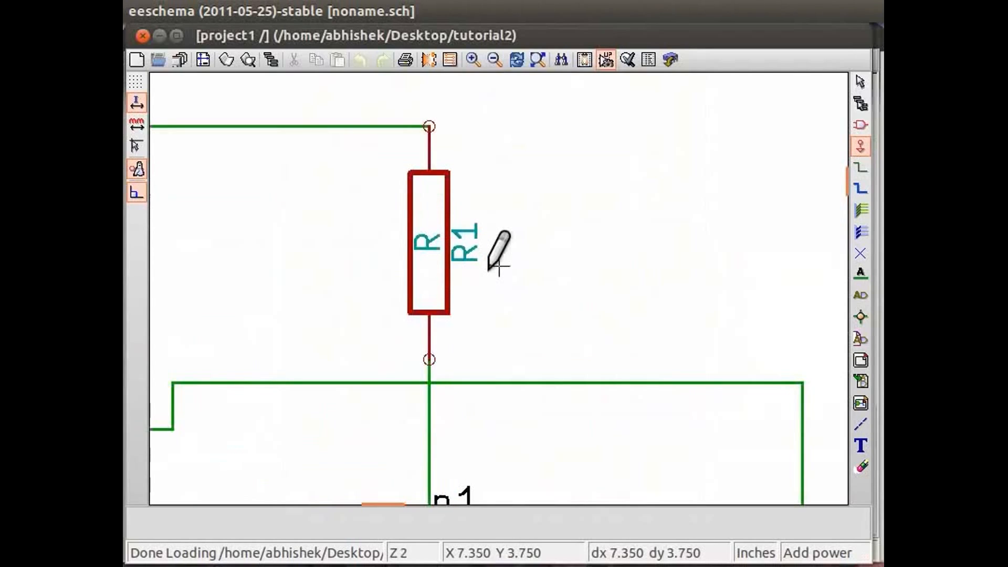
scroll(499, 267, down, 3)
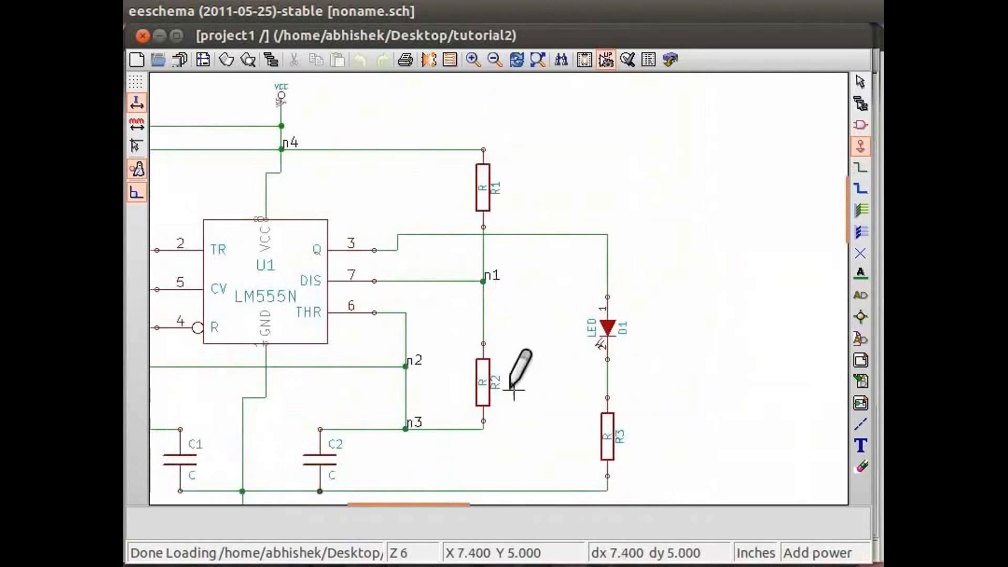
scroll(514, 390, up, 3)
scroll(429, 289, down, 5)
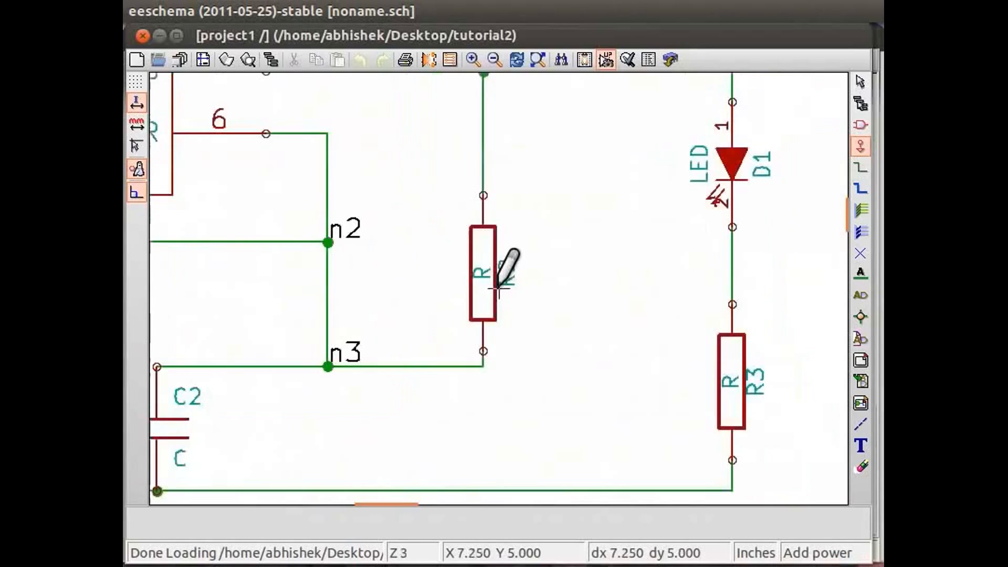
scroll(387, 243, up, 1)
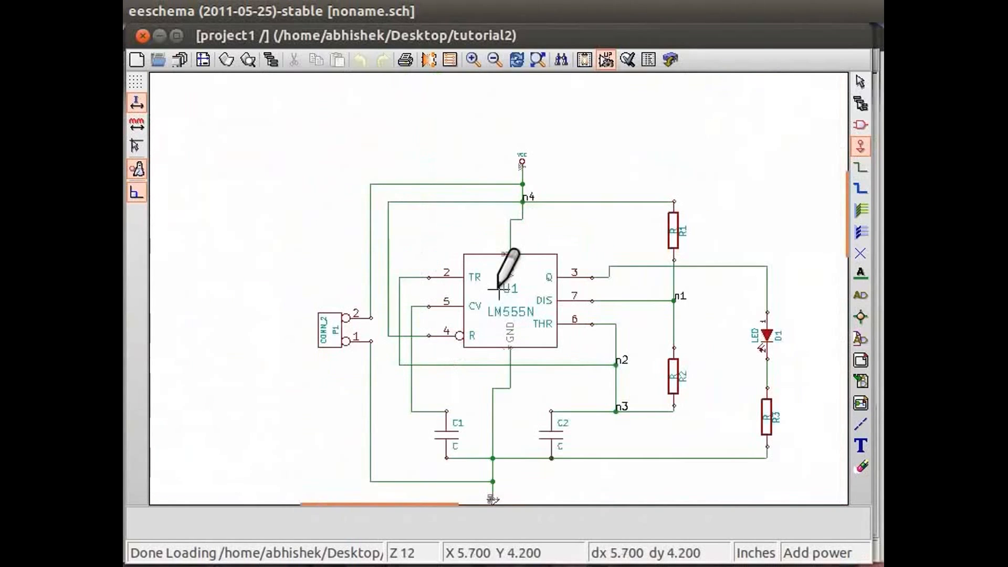
scroll(540, 326, up, 1)
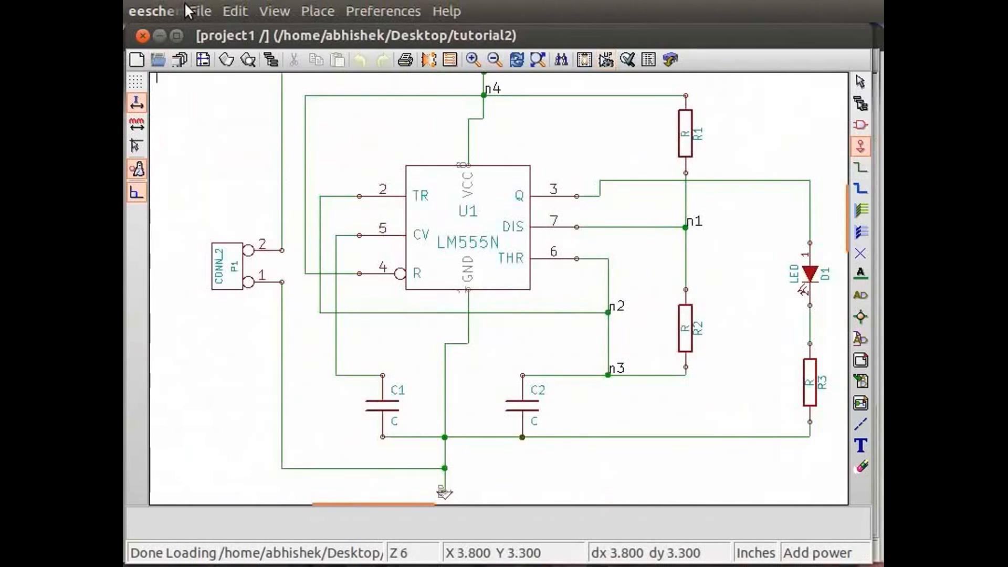
Step: Save the whole schematic project and quit the schematic editor
click(189, 11)
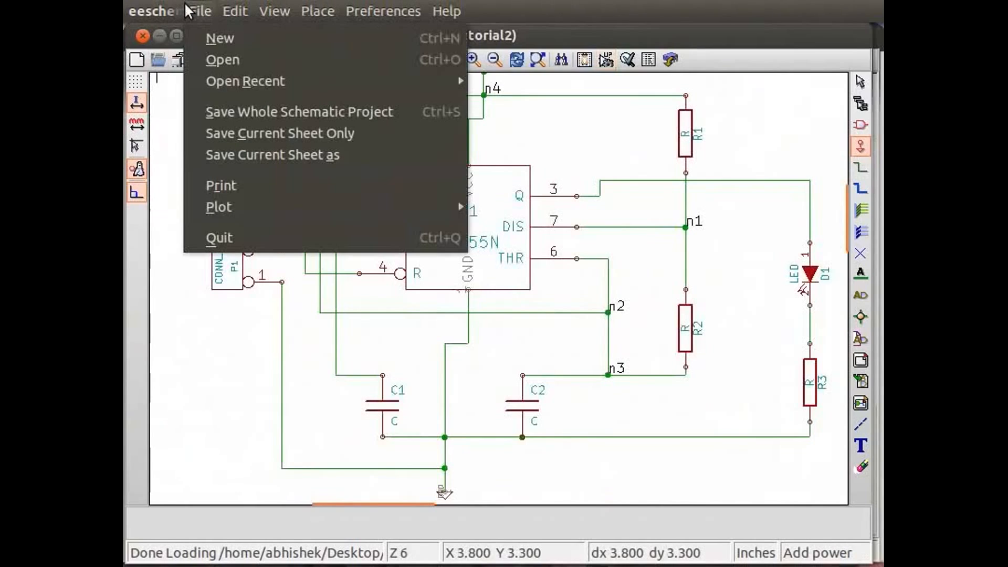
click(224, 112)
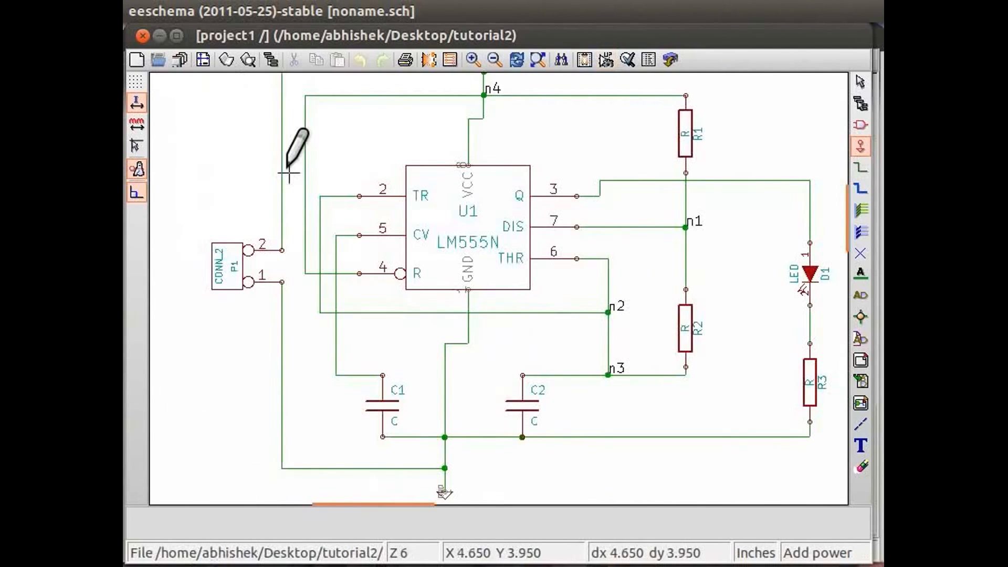
click(191, 8)
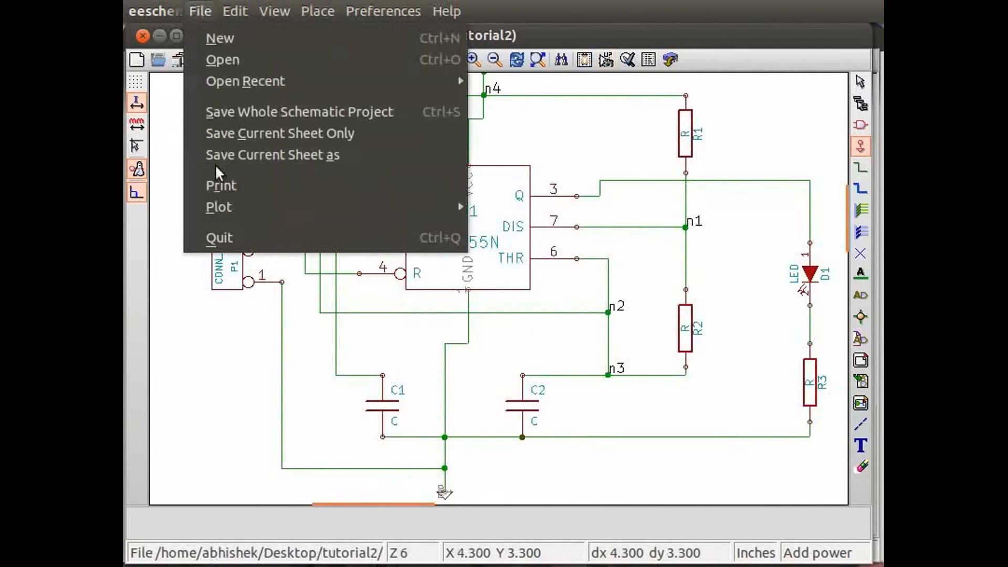
click(220, 237)
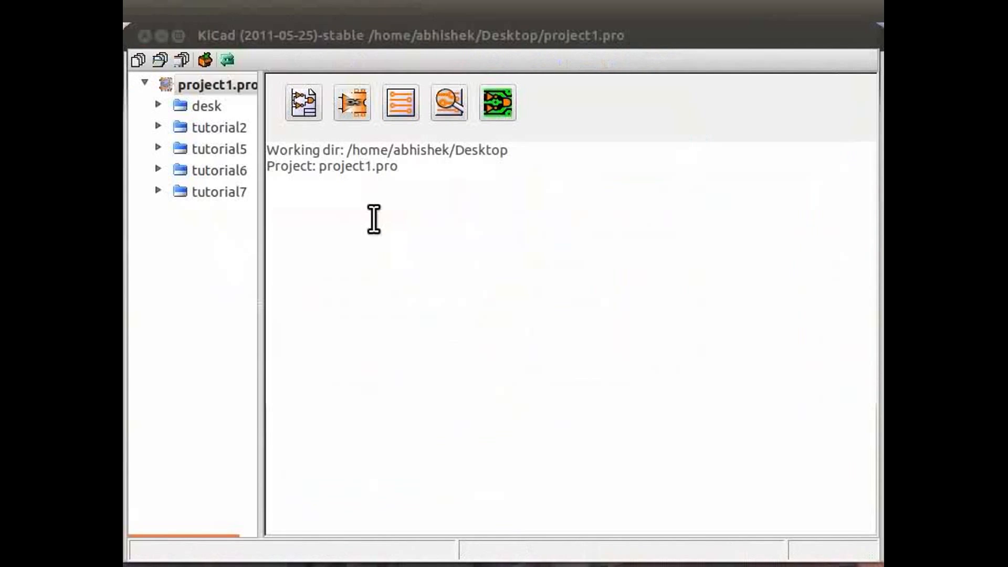
Step: Quit the KiCad project manager
mouse_move(236, 12)
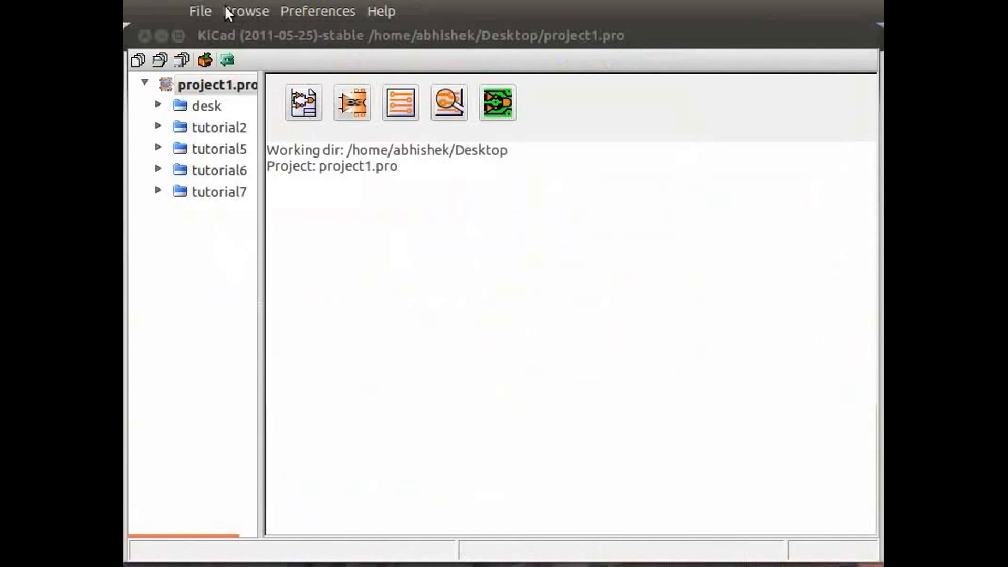
click(214, 10)
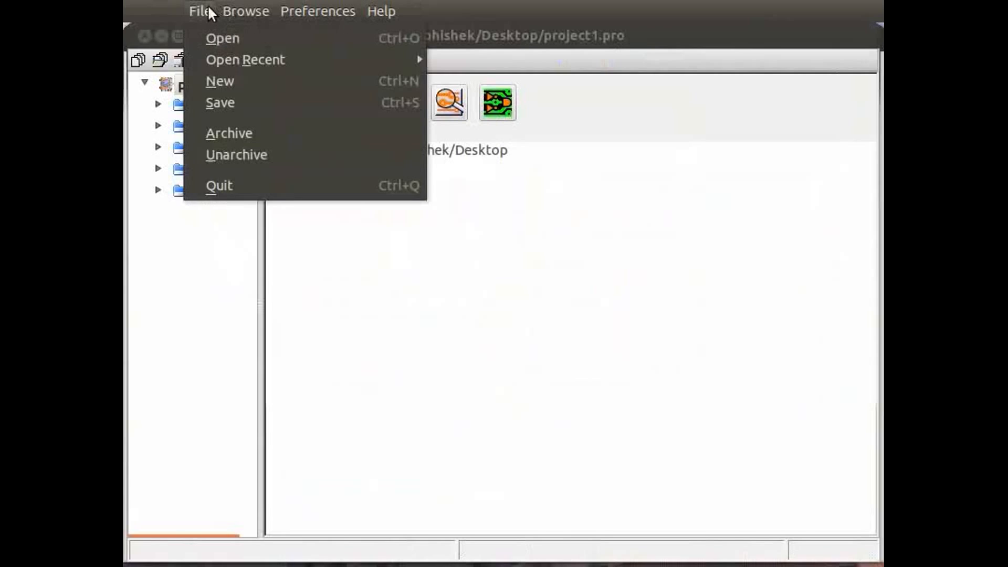
click(240, 180)
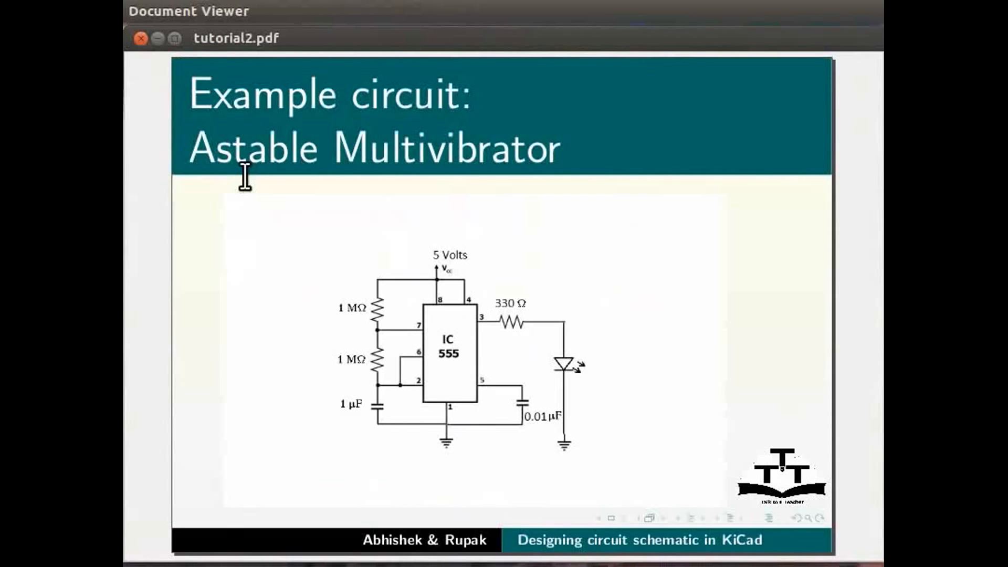
key(Page_Down)
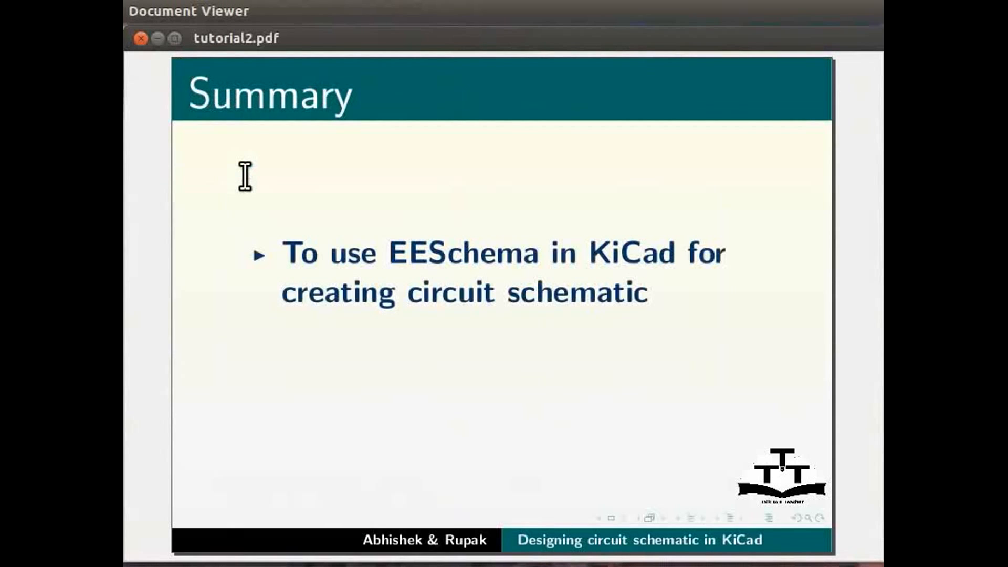